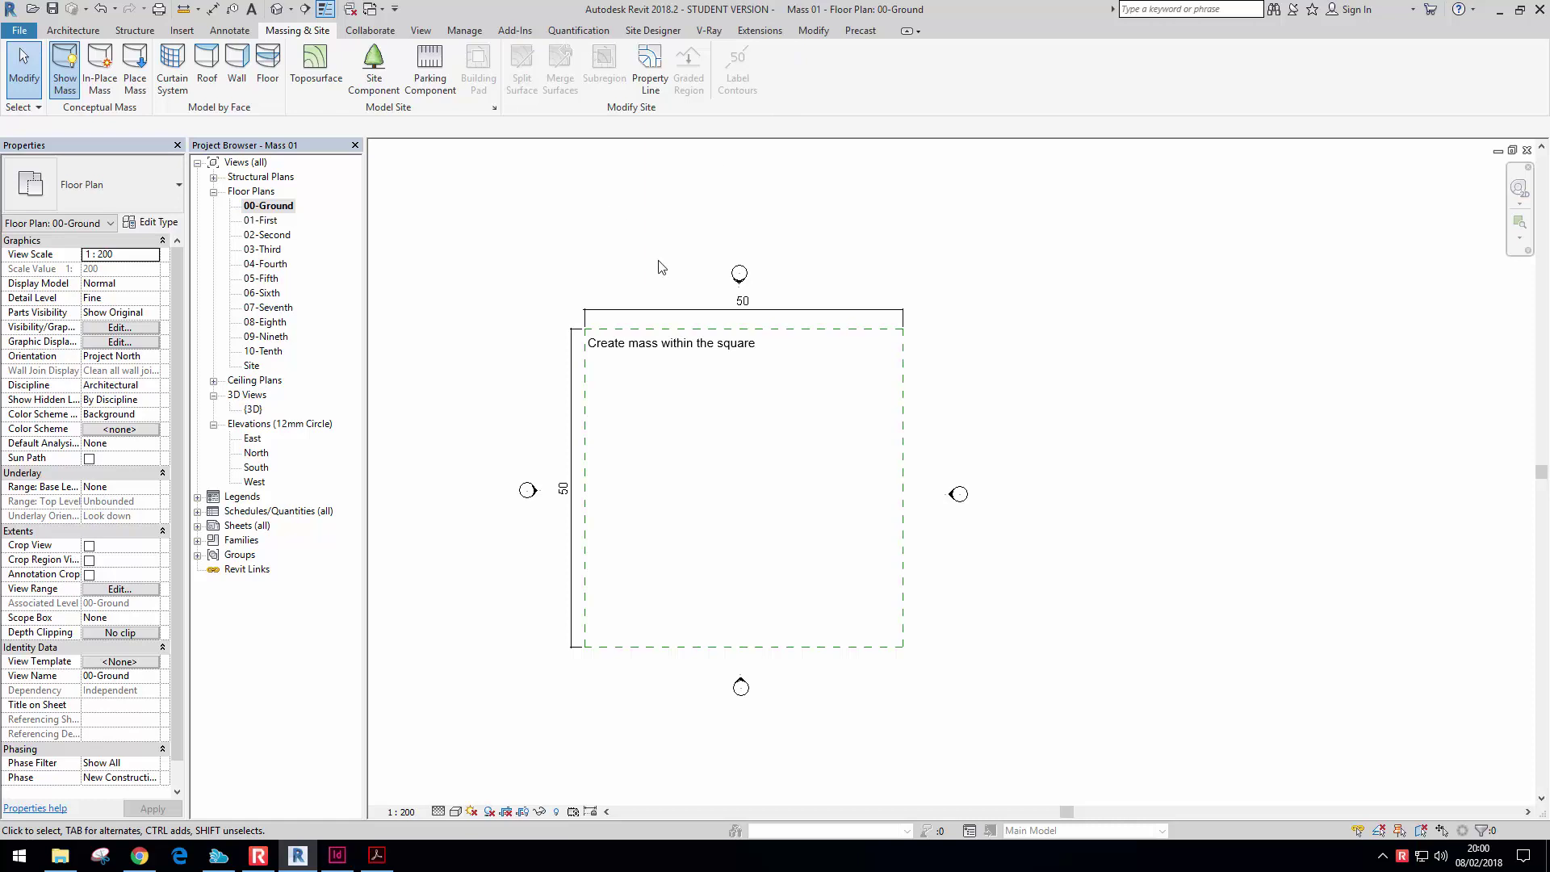
Switch to Acrobat Reader to view the Organic Form Massing reference images, and return to the Revit floor plan
{"action": "scroll", "coordinate": [735, 452], "scroll_direction": "up", "scroll_amount": 1}
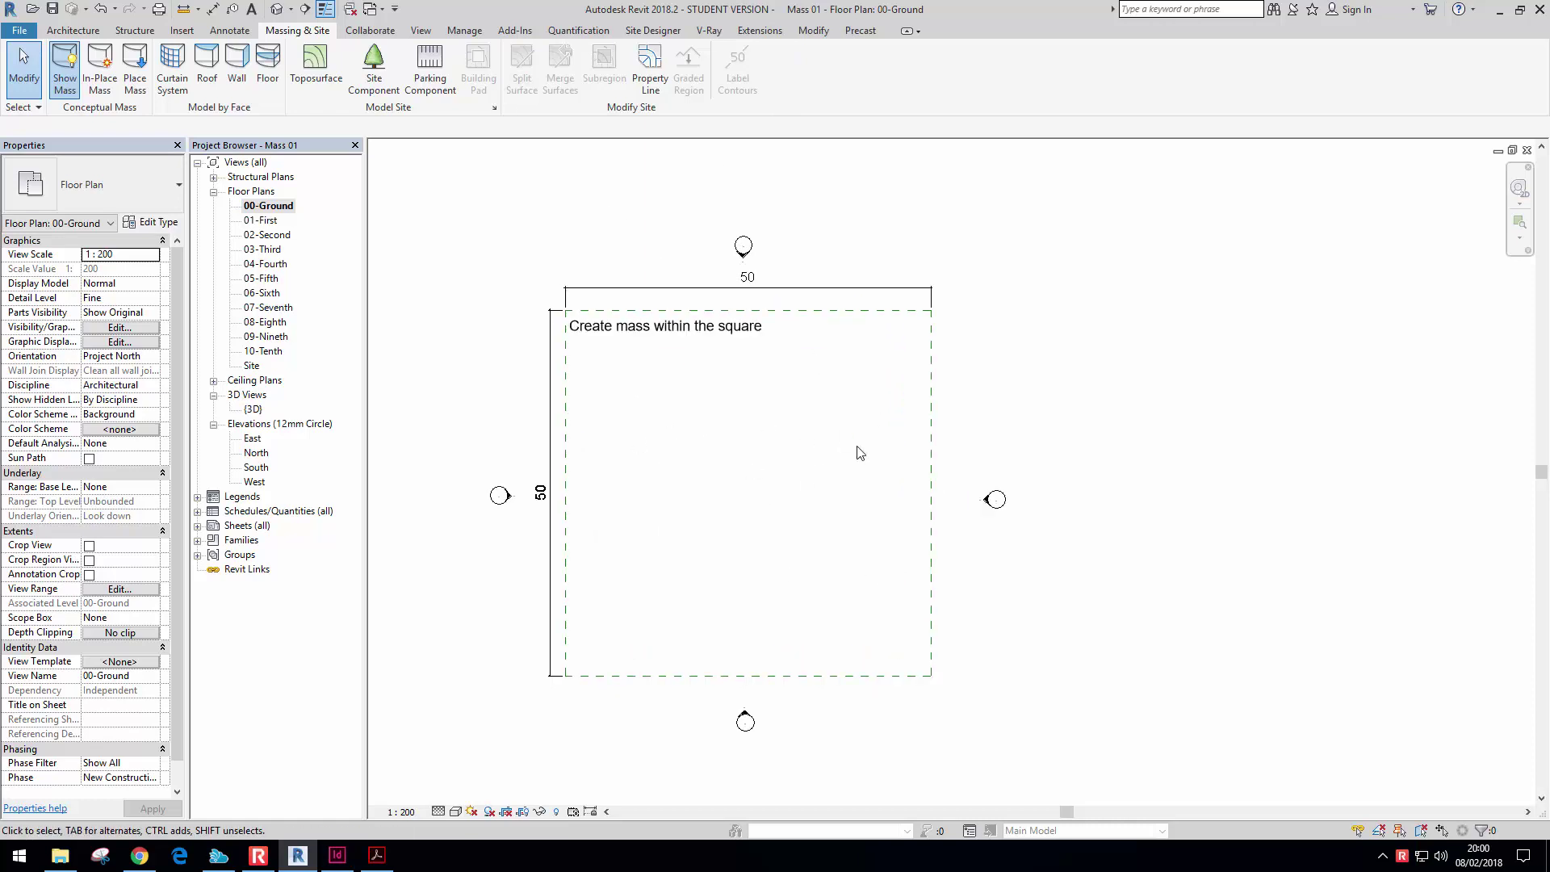
{"action": "middle_click_drag", "start_coordinate": [771, 417], "coordinate": [773, 433]}
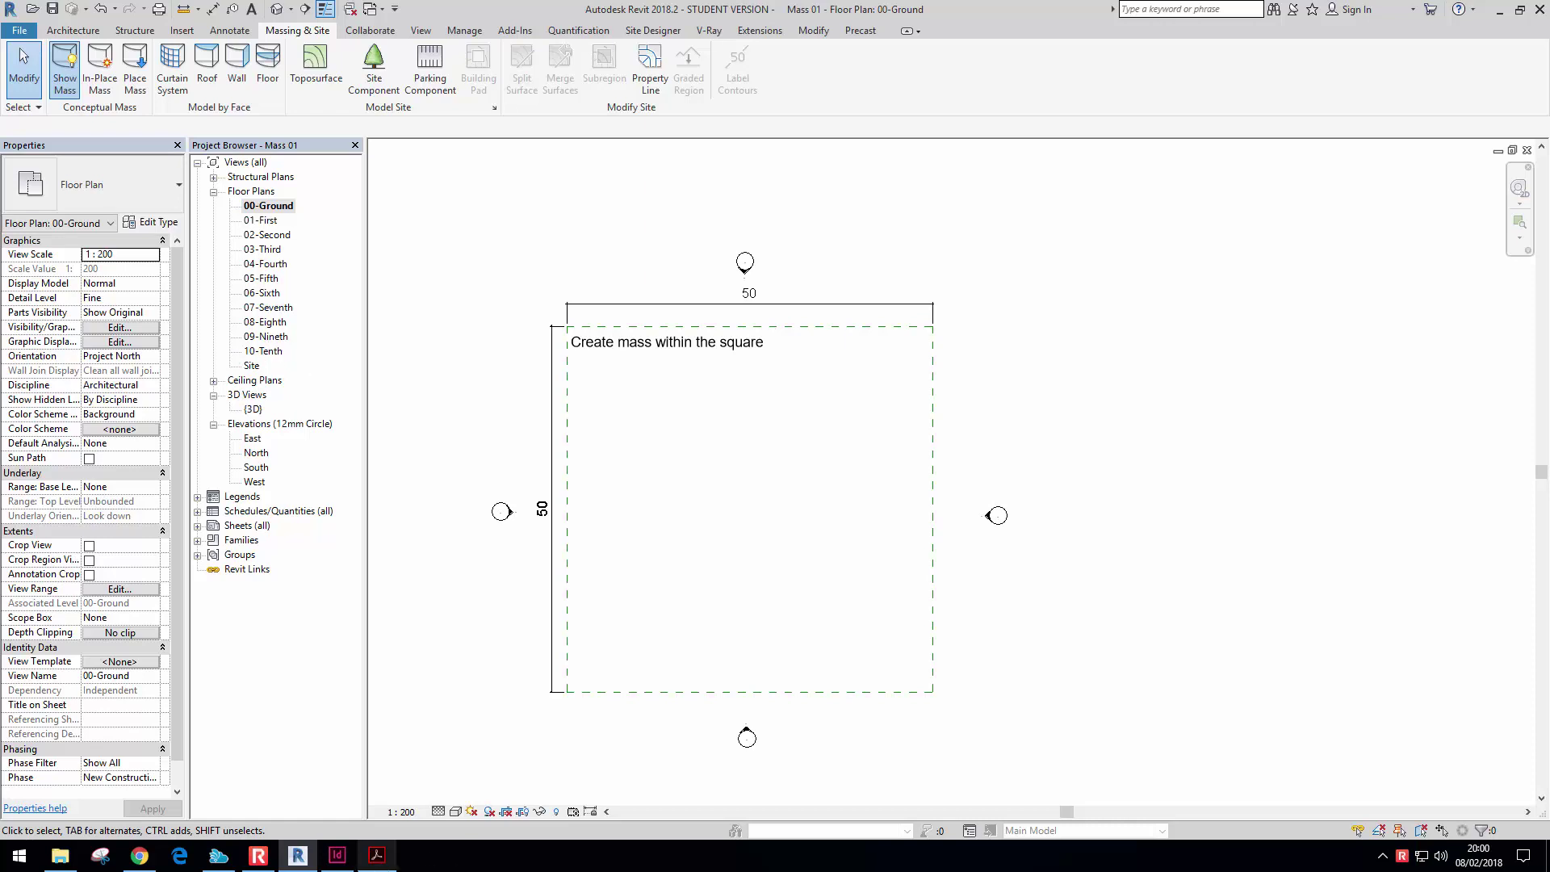
{"action": "left_click", "coordinate": [377, 855]}
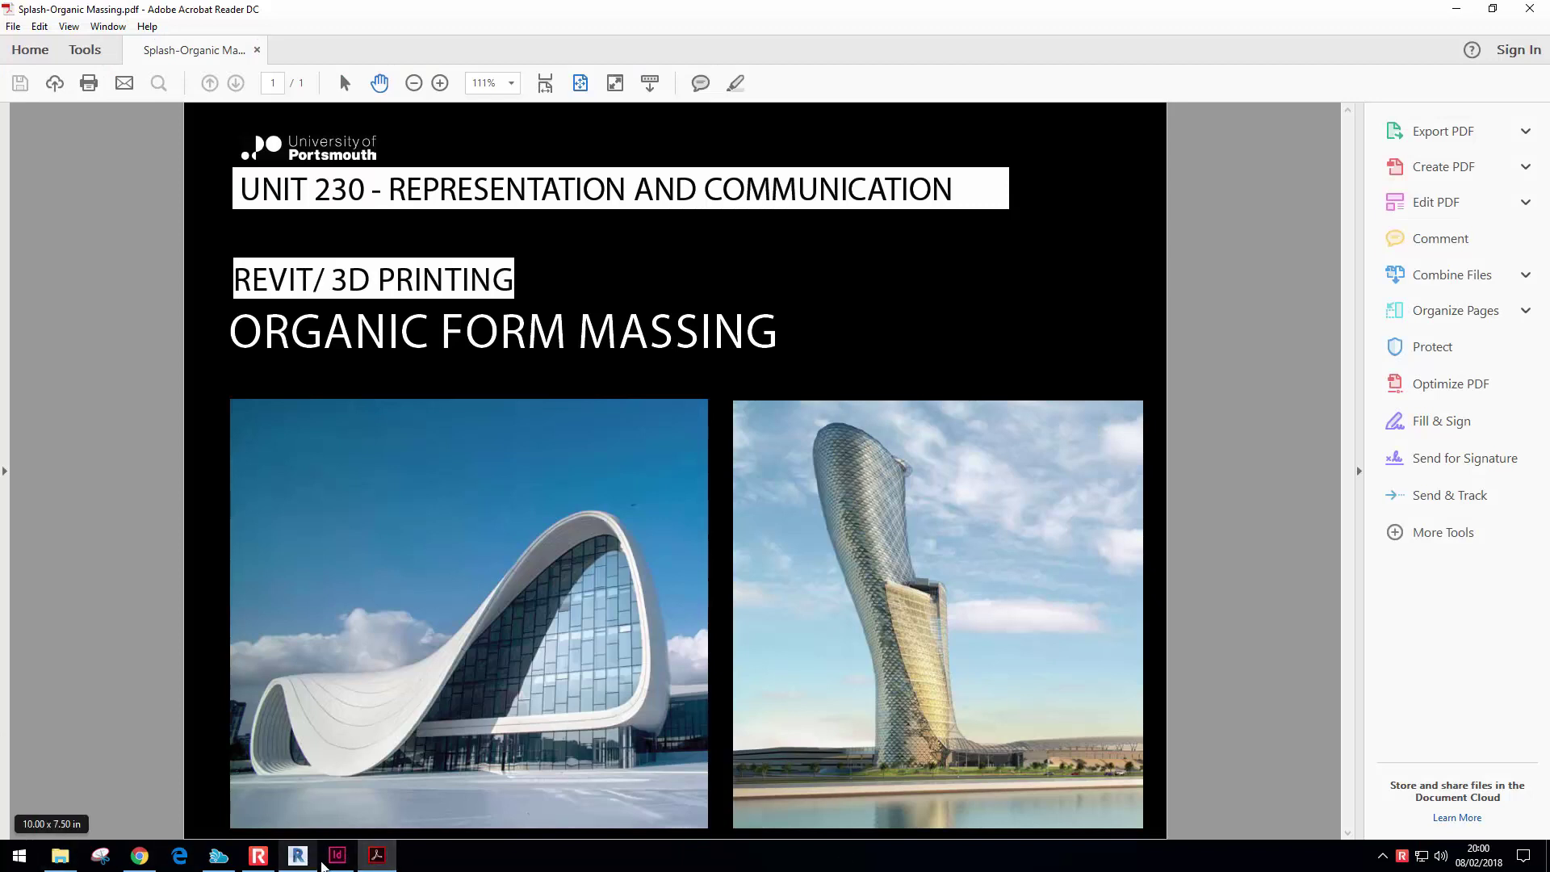
{"action": "left_click", "coordinate": [297, 855]}
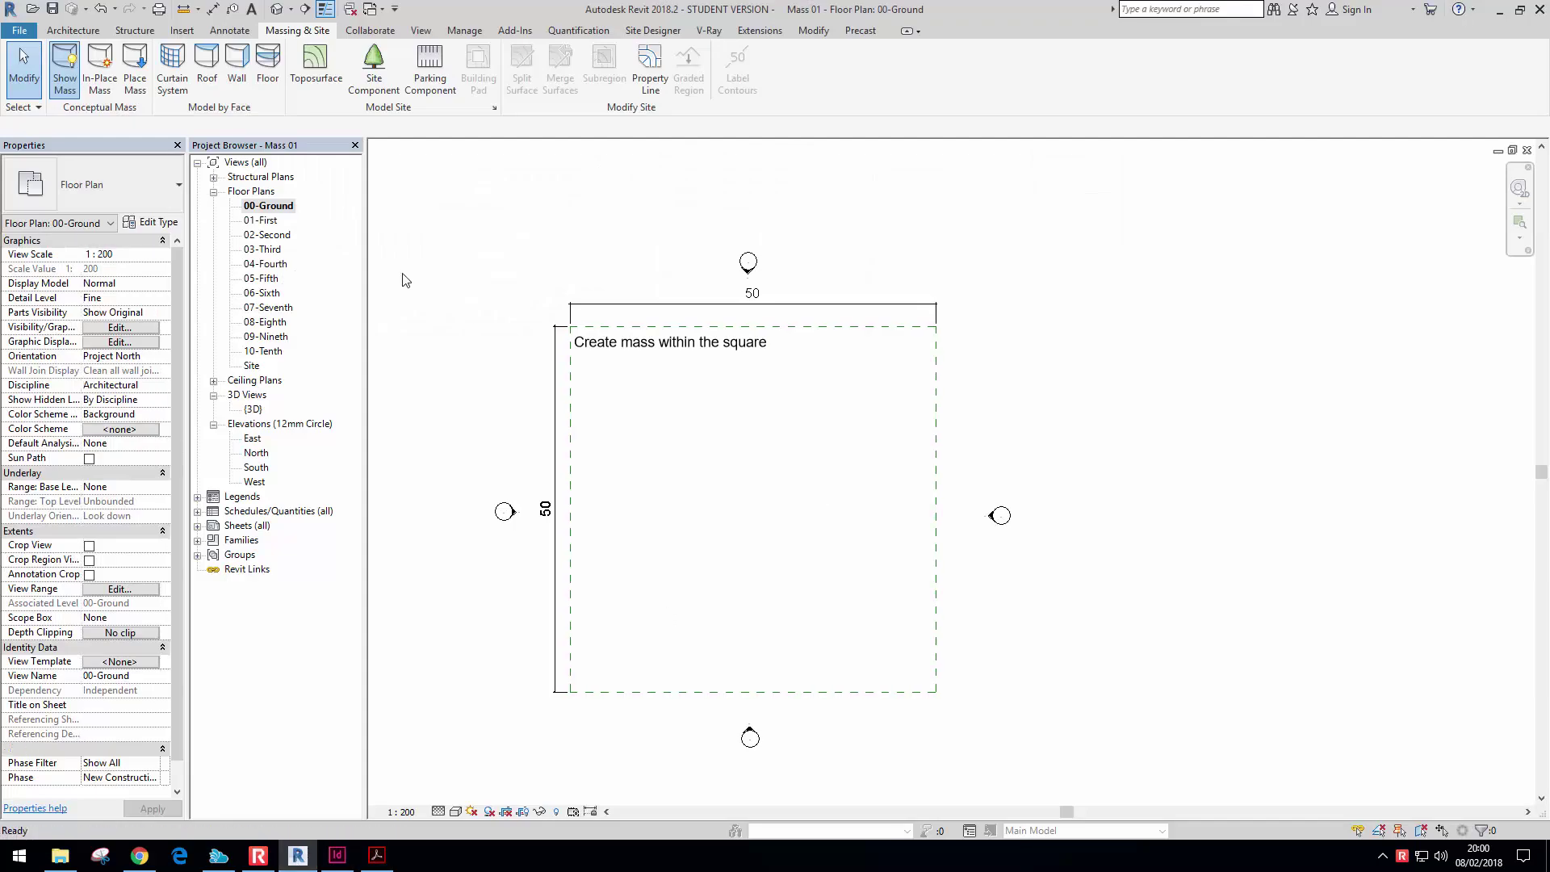
Start an in-place mass on the 00-Ground plan, keeping the name Mass 1
{"action": "left_click", "coordinate": [72, 91]}
{"action": "left_click", "coordinate": [100, 69]}
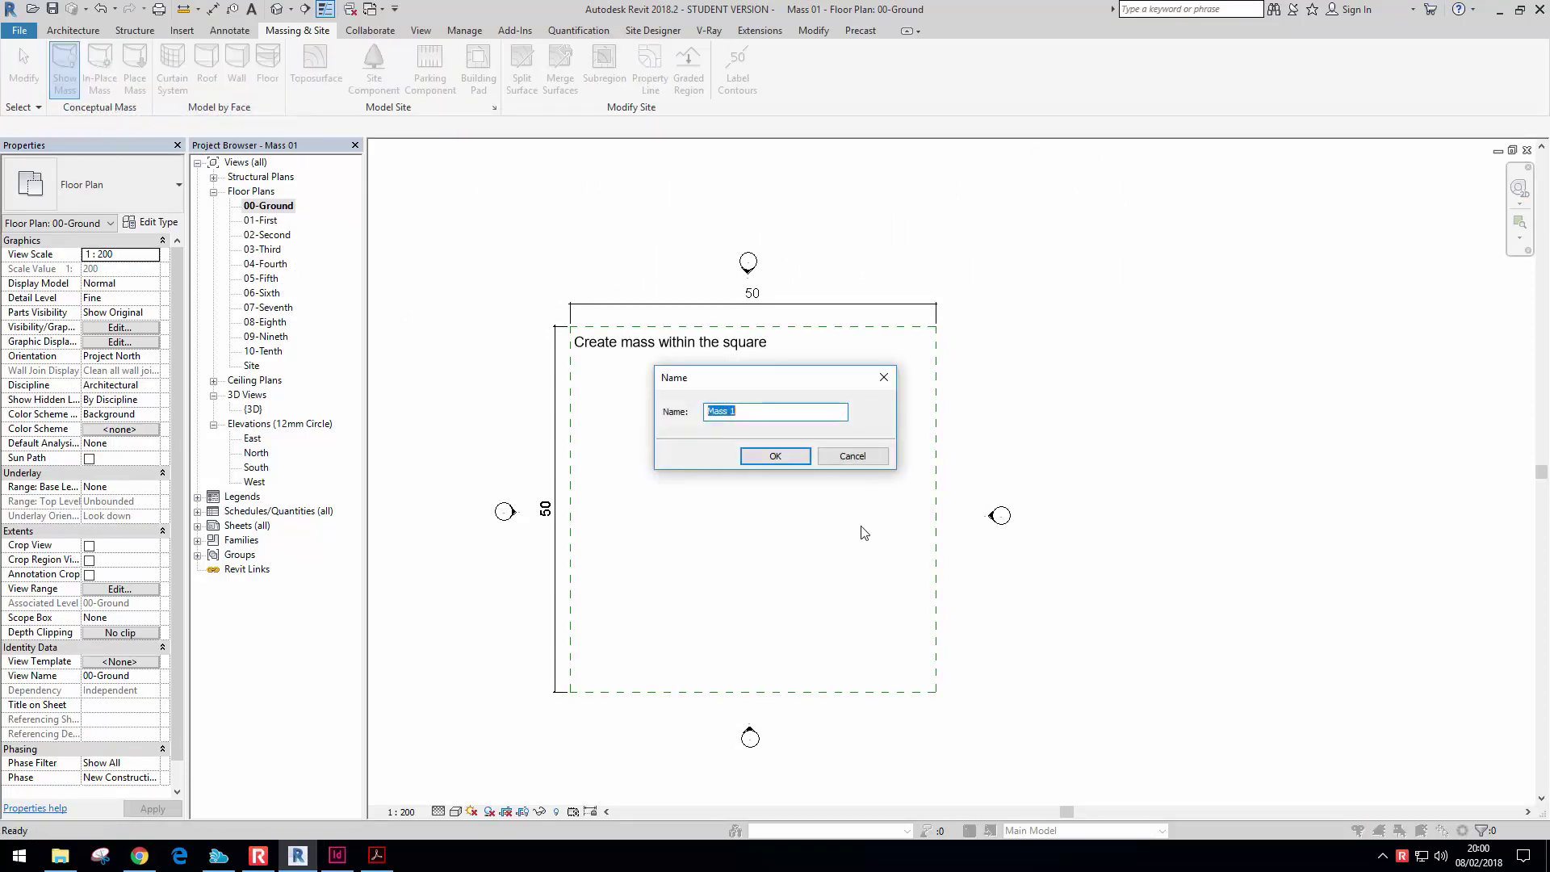
{"action": "left_click", "coordinate": [775, 456]}
{"action": "middle_click_drag", "start_coordinate": [765, 359], "coordinate": [771, 398]}
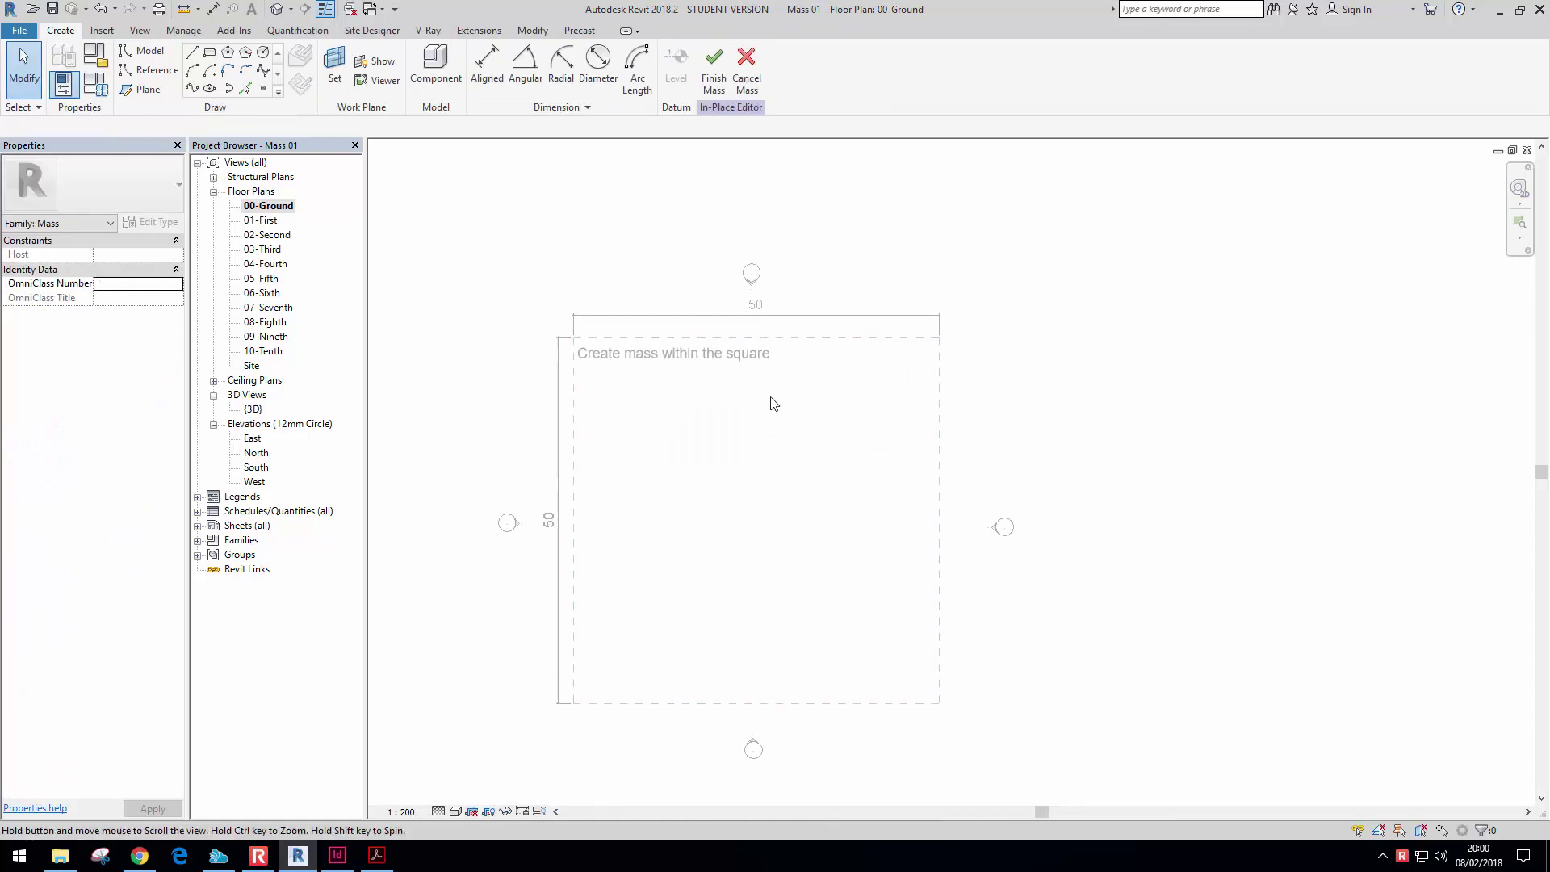
Draw a diagonally oriented ellipse inside the dashed square on 00-Ground, with semi-axes of about 21 and 14
{"action": "left_click", "coordinate": [211, 89]}
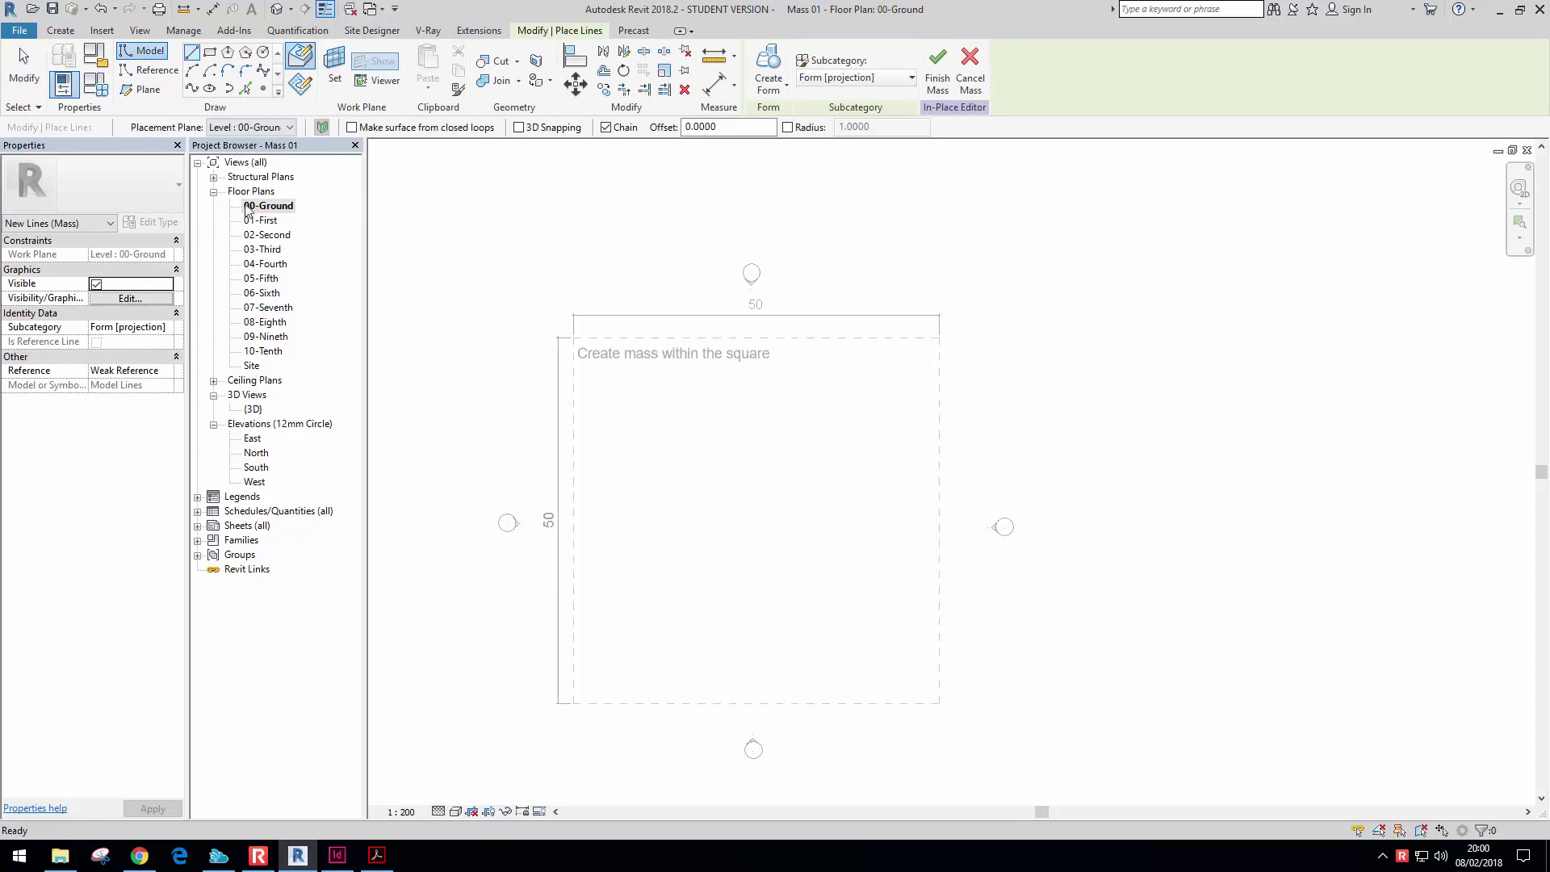
{"action": "key", "text": "Escape"}
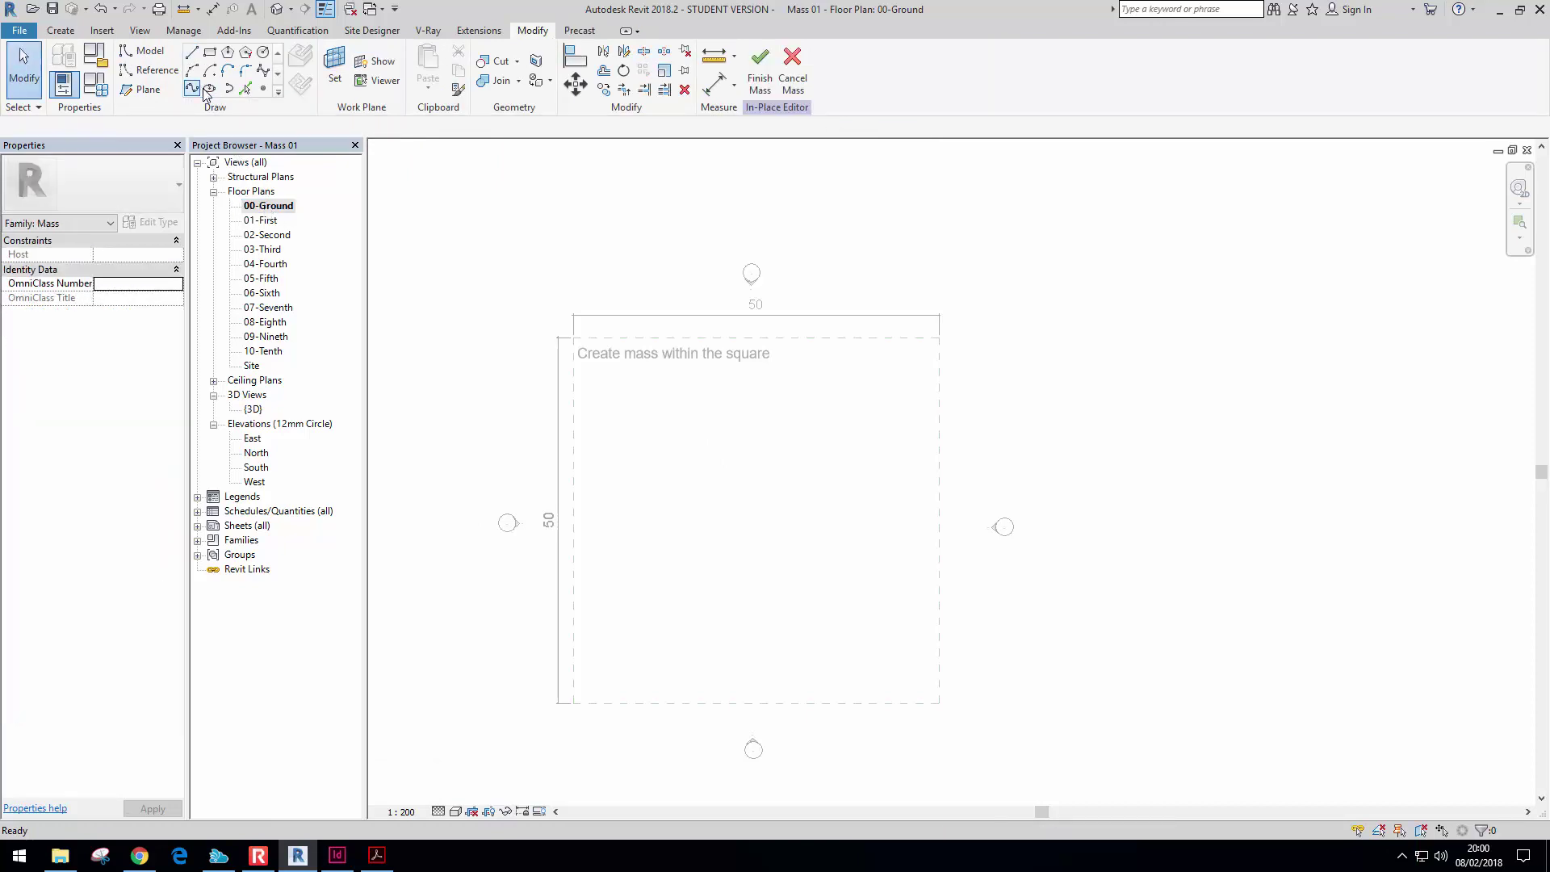
{"action": "left_click", "coordinate": [210, 89]}
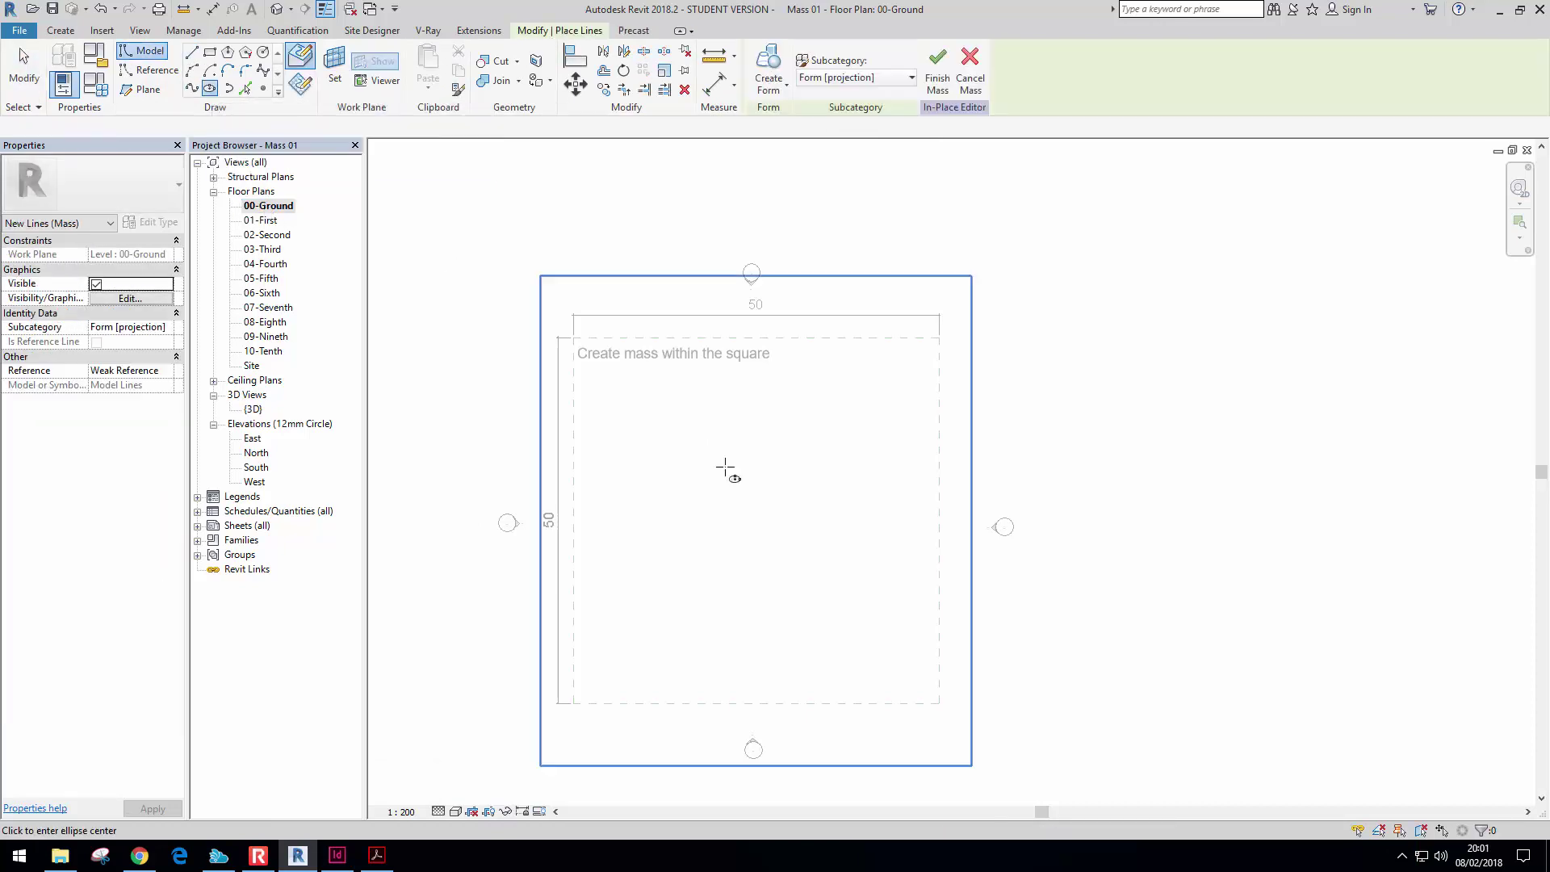
{"action": "left_click", "coordinate": [731, 512]}
{"action": "left_click", "coordinate": [840, 413]}
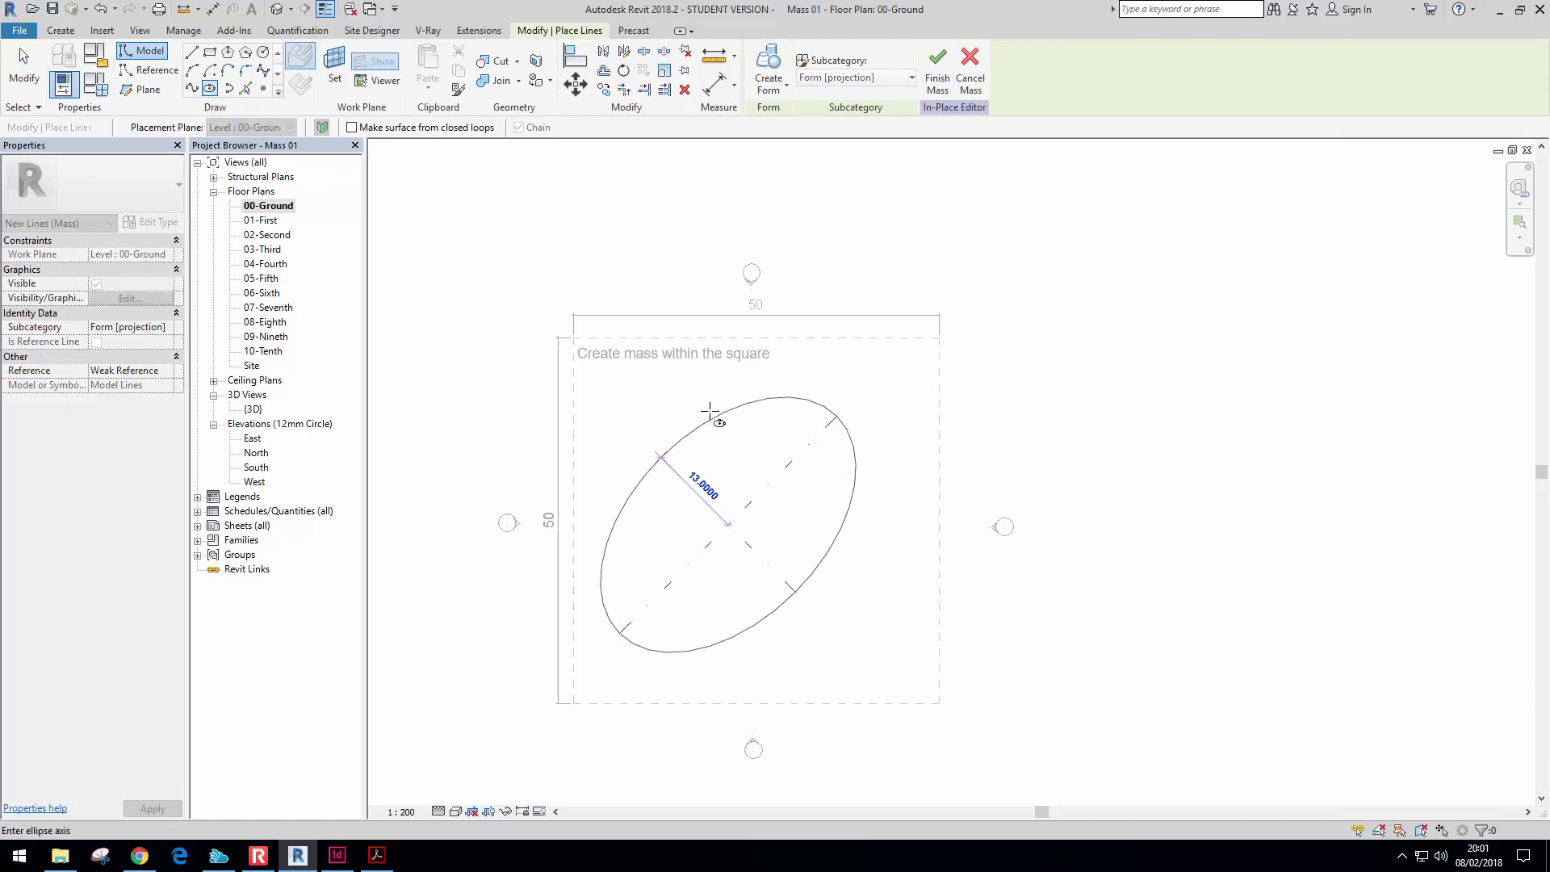
{"action": "left_click", "coordinate": [703, 404]}
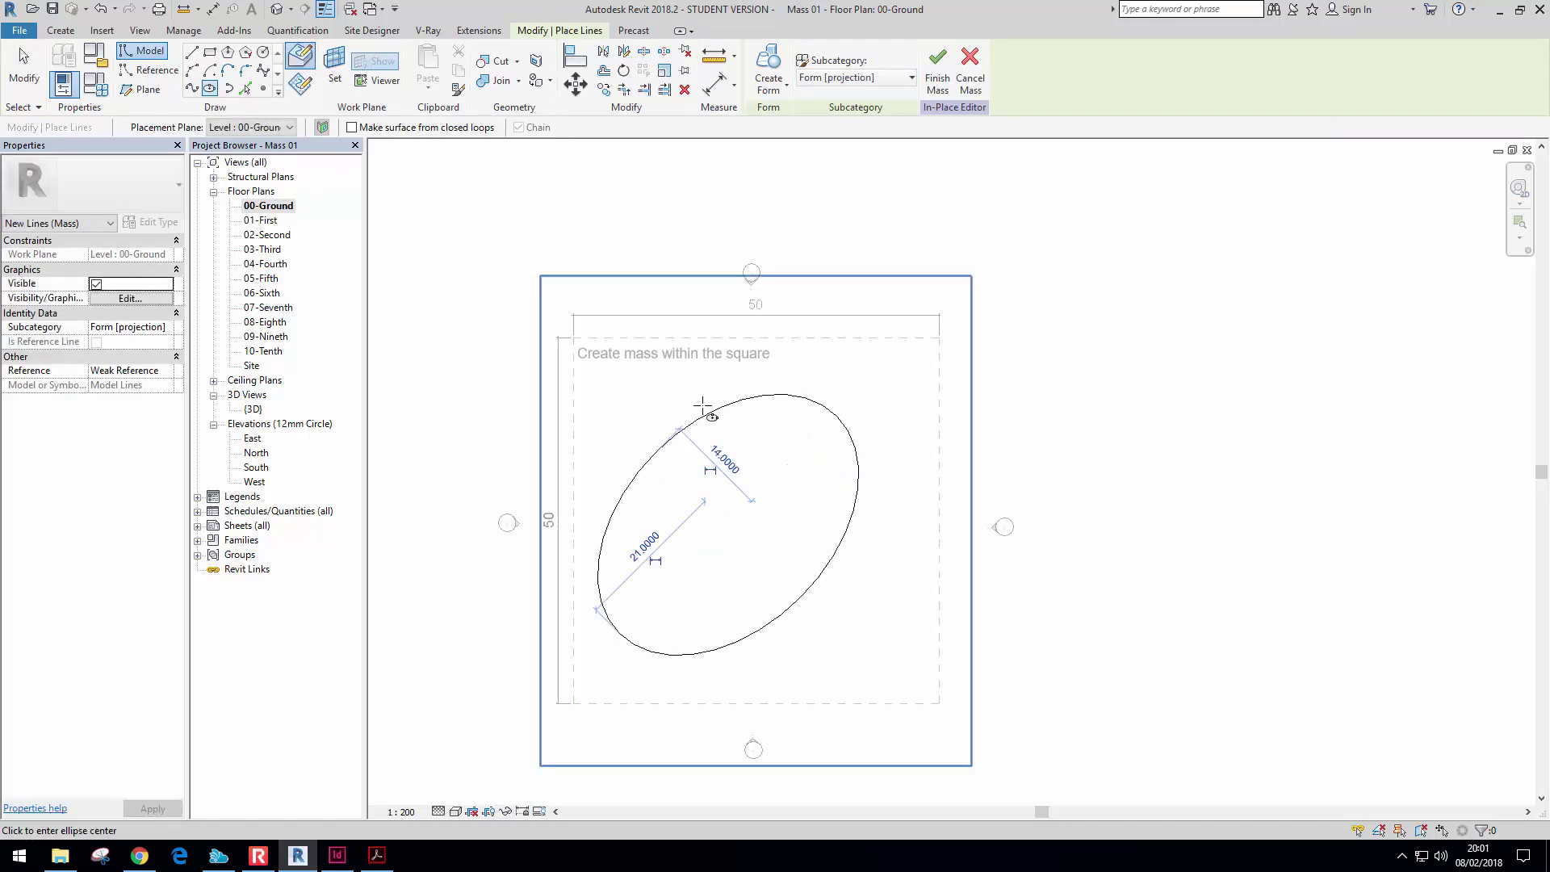
{"action": "key", "text": "Escape"}
{"action": "key", "text": "Escape"}
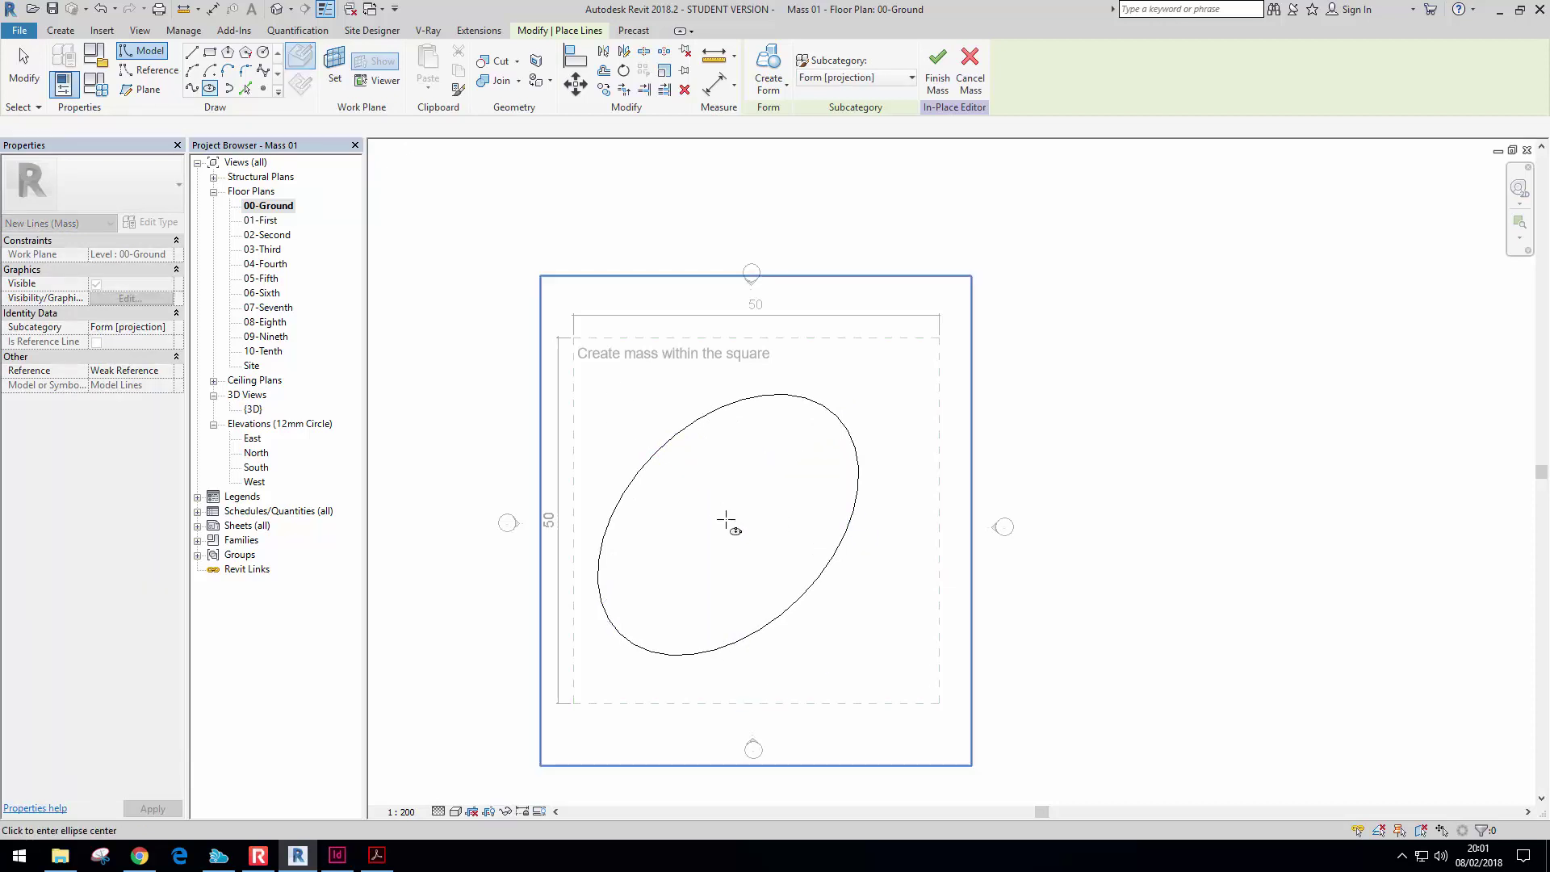
Open the 06-Sixth floor plan and draw a smaller diagonal ellipse with semi-axes of about 10 and 8
{"action": "double_click", "coordinate": [269, 294]}
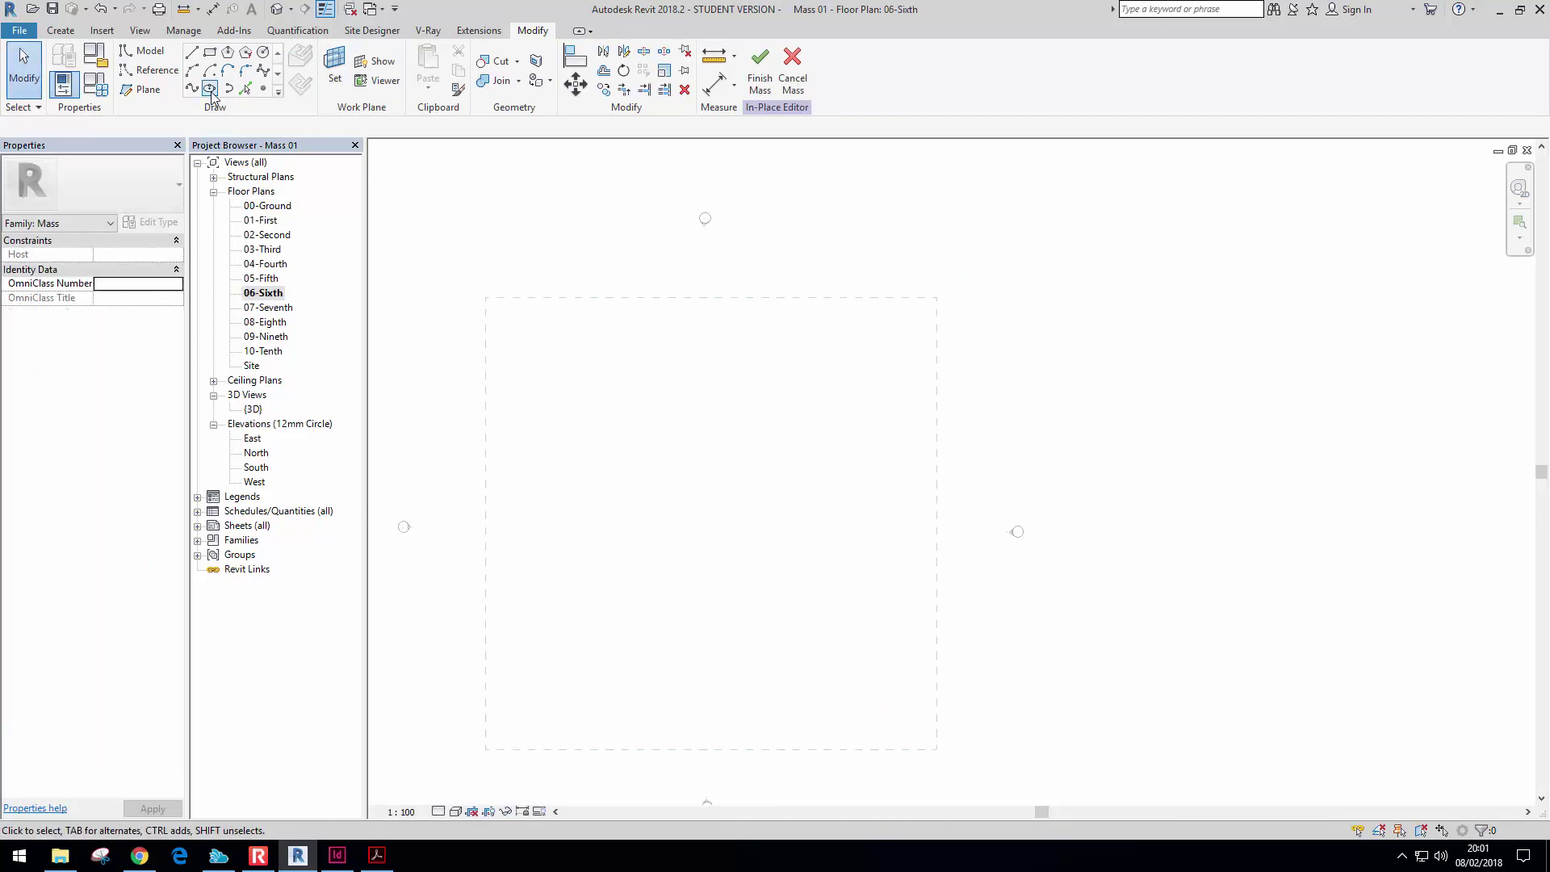
{"action": "left_click", "coordinate": [210, 89]}
{"action": "left_click", "coordinate": [682, 559]}
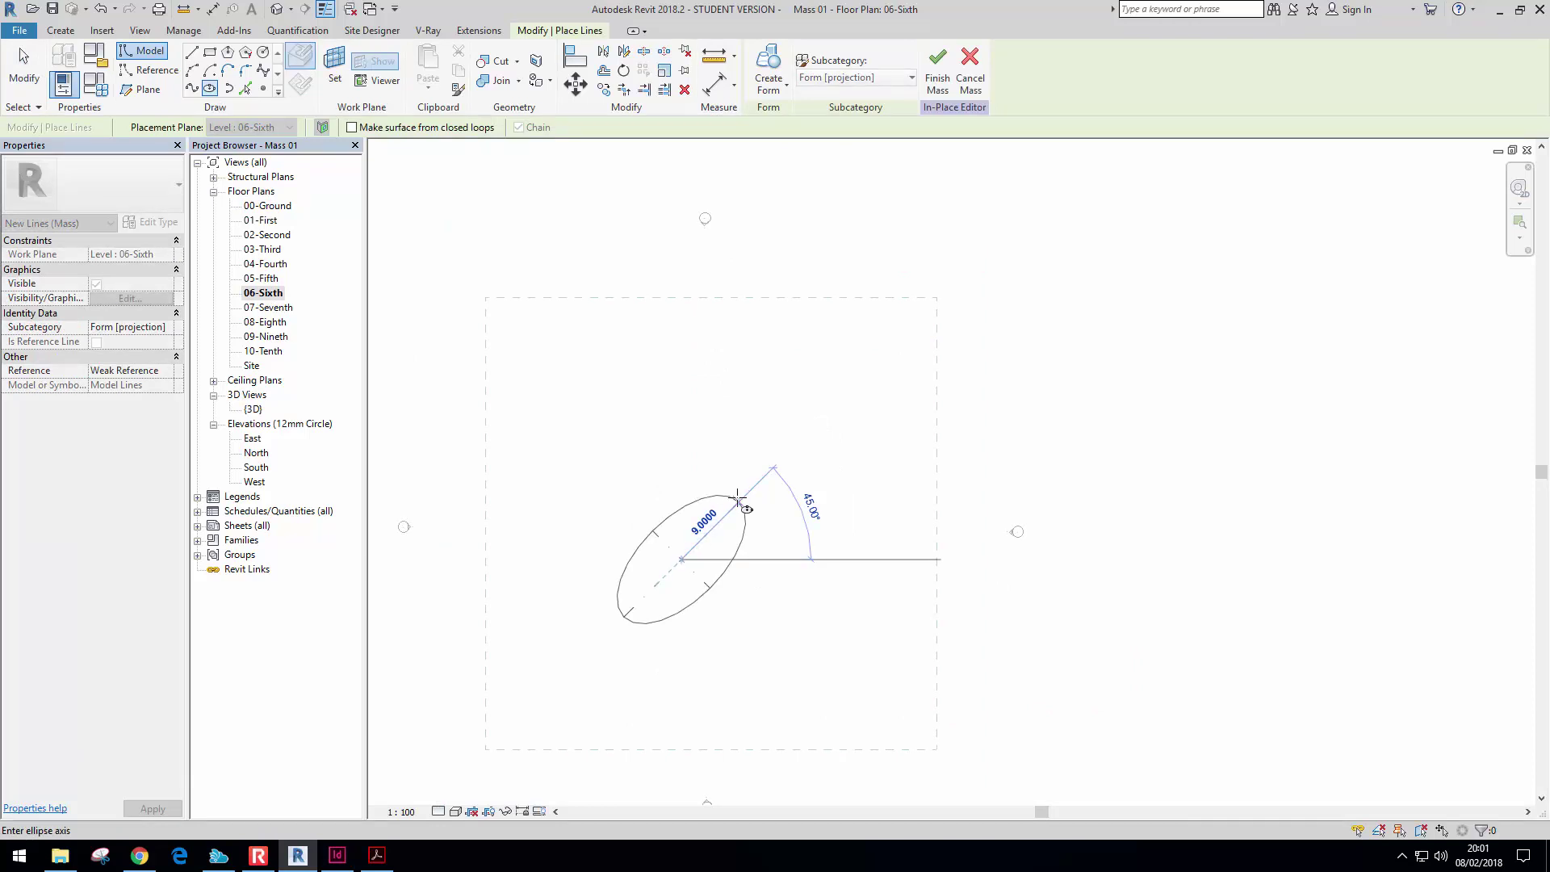
{"action": "left_click", "coordinate": [739, 494]}
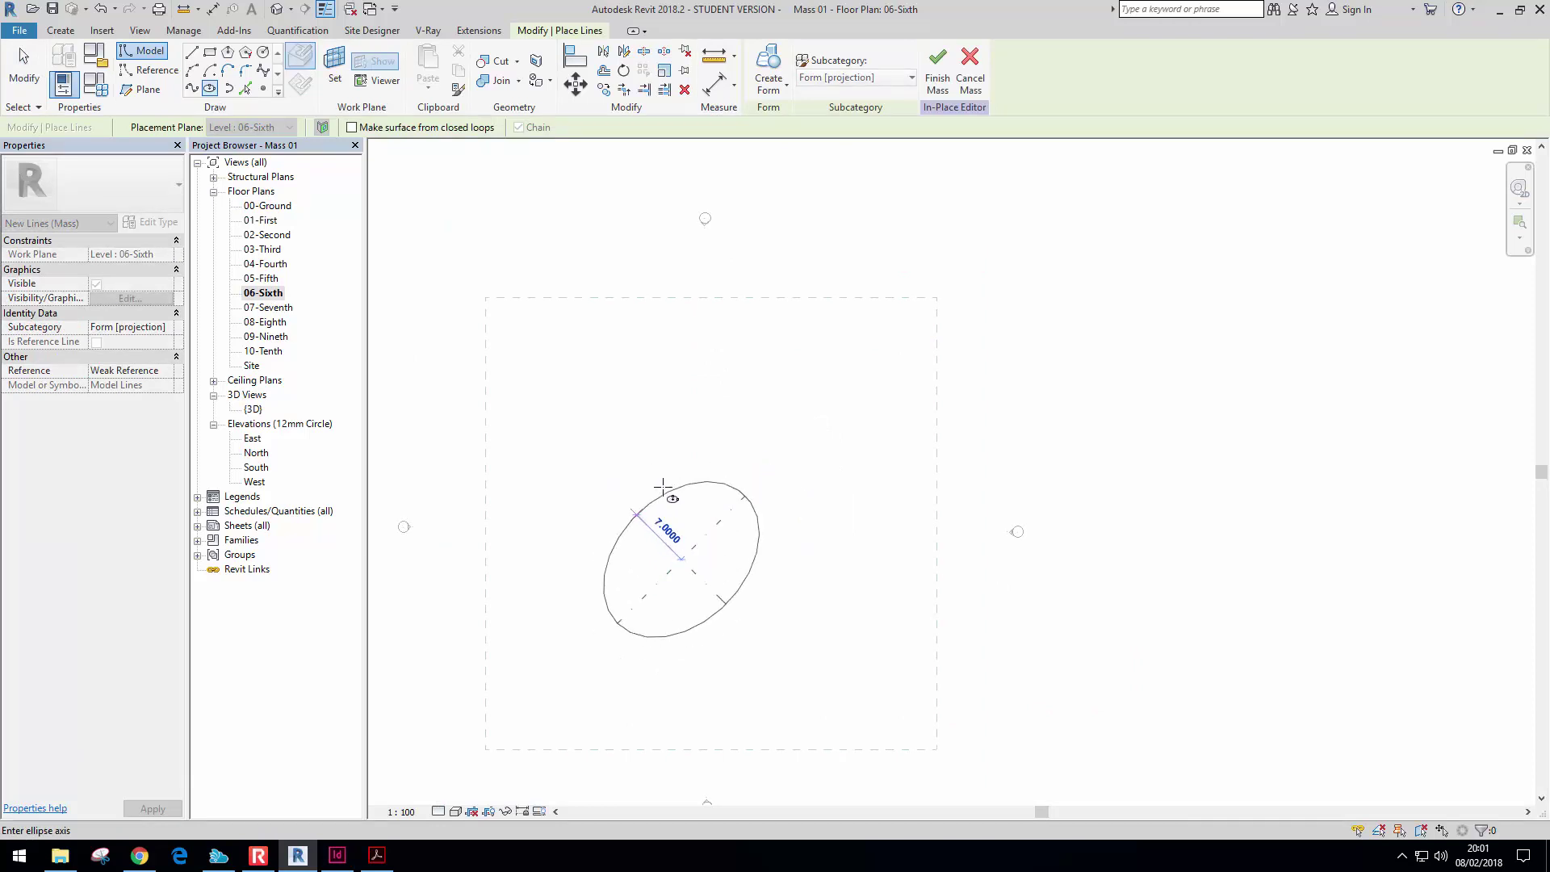
{"action": "left_click", "coordinate": [663, 489]}
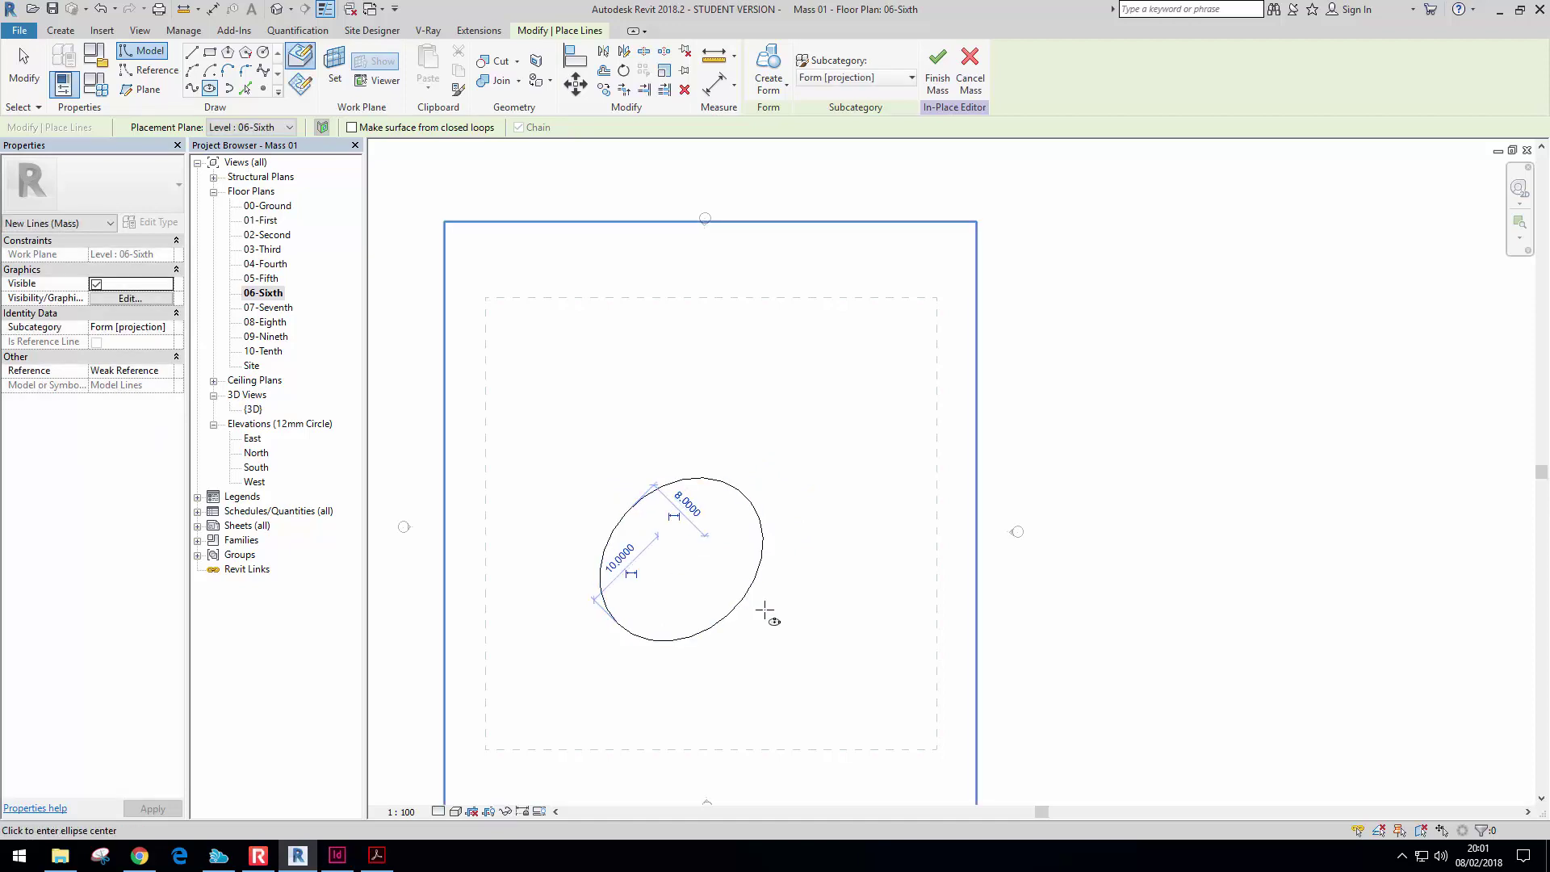
{"action": "key", "text": "Escape"}
{"action": "key", "text": "Escape"}
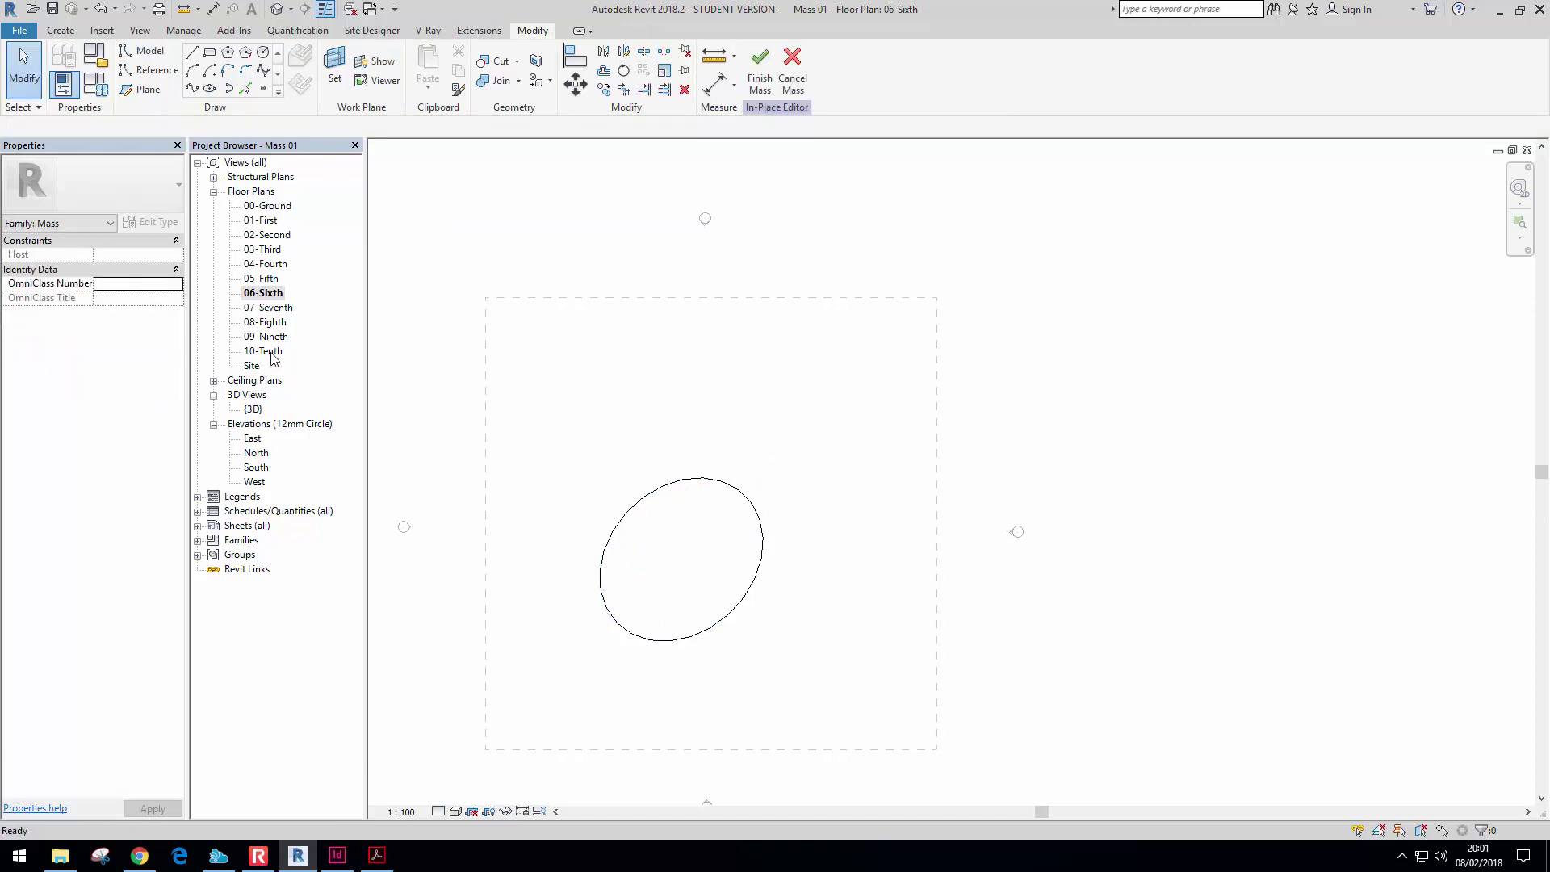
Open the 10-Tenth floor plan and draw a large diagonal ellipse with semi-axes of about 22.3 and 15.2
{"action": "double_click", "coordinate": [272, 355]}
{"action": "scroll", "coordinate": [530, 348], "scroll_direction": "up", "scroll_amount": 1}
{"action": "left_click", "coordinate": [211, 89]}
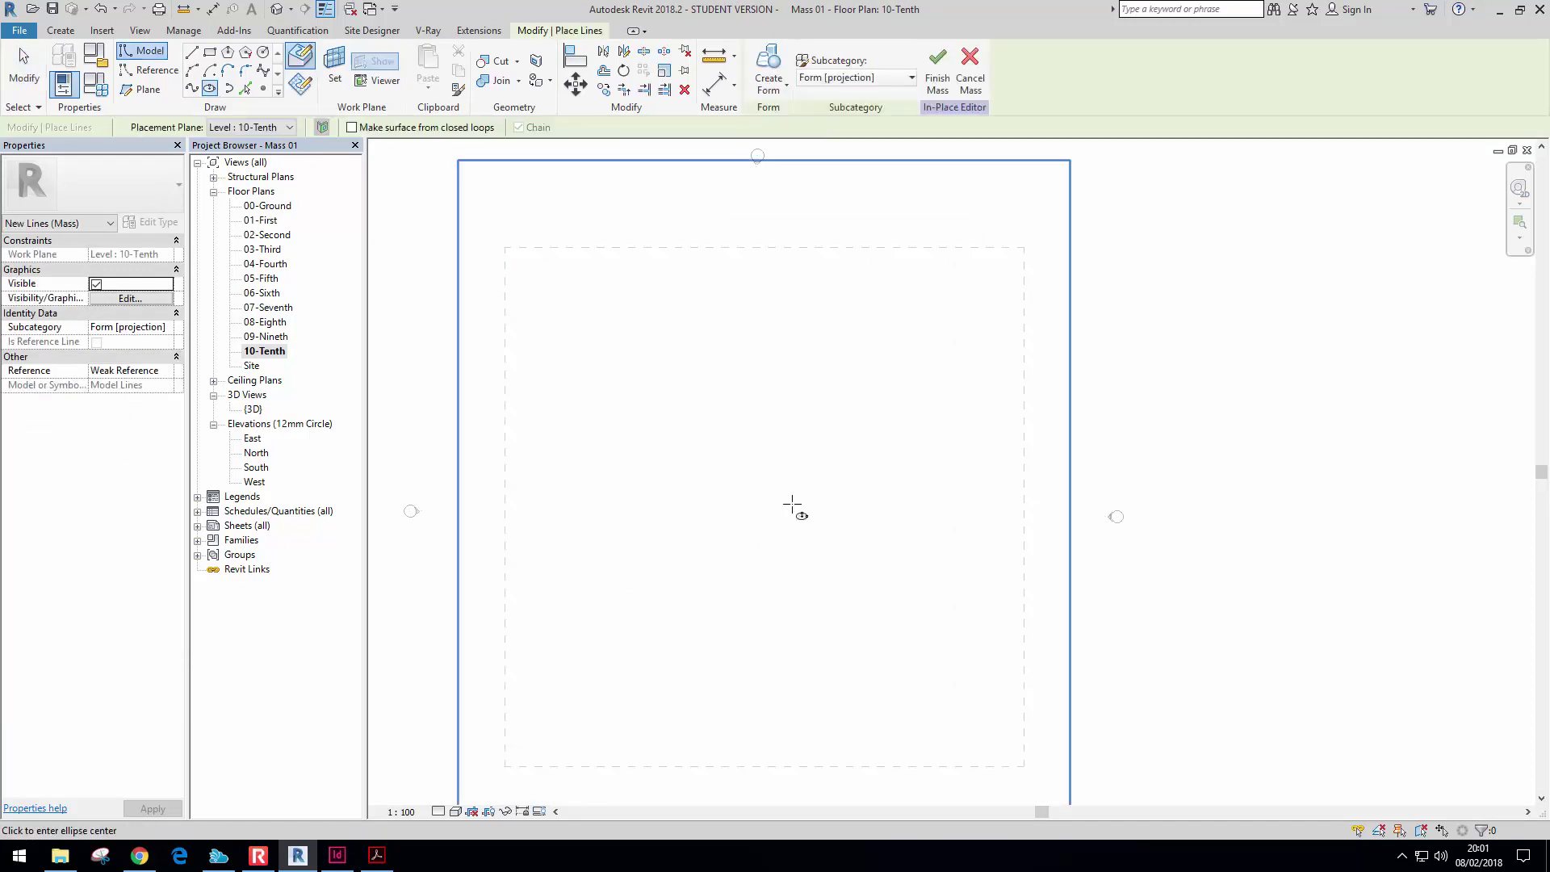
{"action": "left_click", "coordinate": [725, 550]}
{"action": "left_click", "coordinate": [881, 378]}
{"action": "left_click", "coordinate": [641, 408]}
{"action": "key", "text": "Escape"}
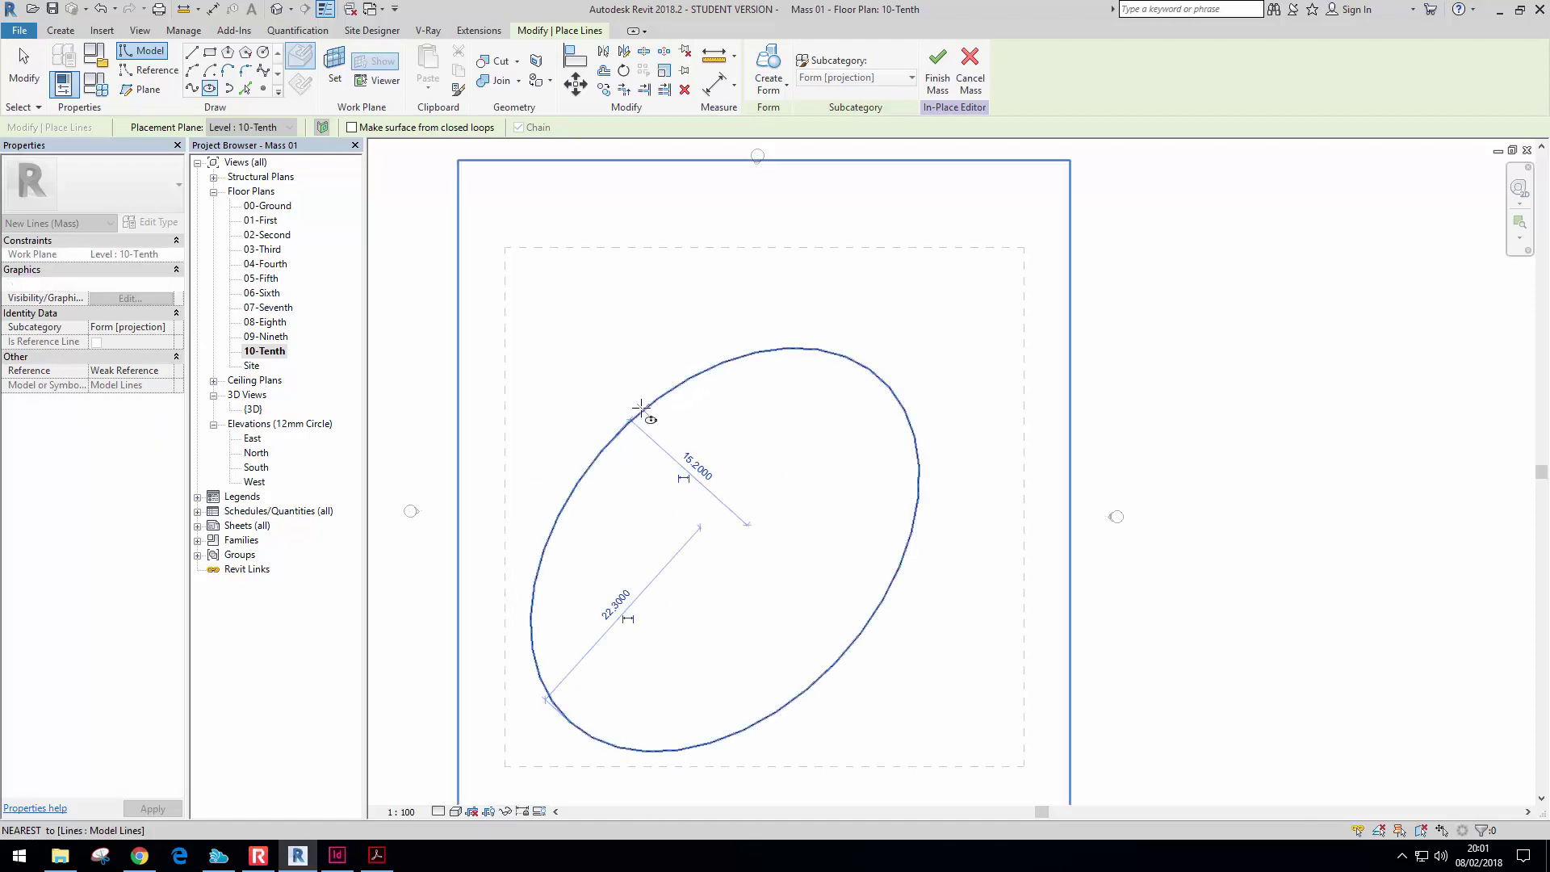
{"action": "key", "text": "Escape"}
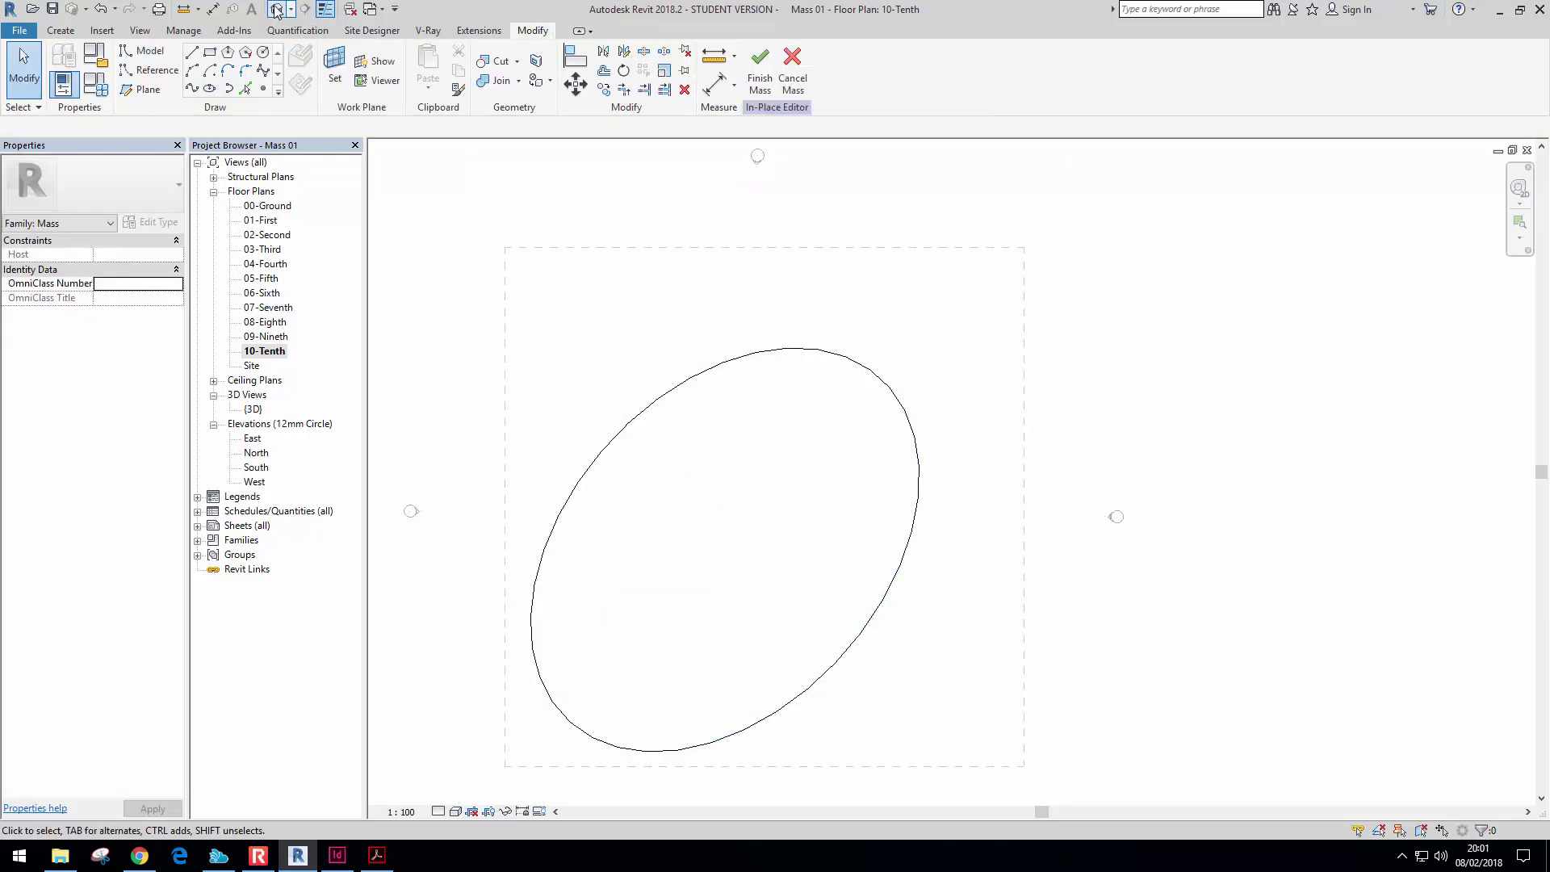
In the default 3D view, create a solid form from the three ellipses on the ground, sixth and tenth levels
{"action": "left_click", "coordinate": [276, 11]}
{"action": "middle_click_drag", "start_coordinate": [984, 583], "coordinate": [915, 624], "text": "shift"}
{"action": "scroll", "coordinate": [927, 540], "scroll_direction": "down", "scroll_amount": 1}
{"action": "left_click", "coordinate": [915, 624]}
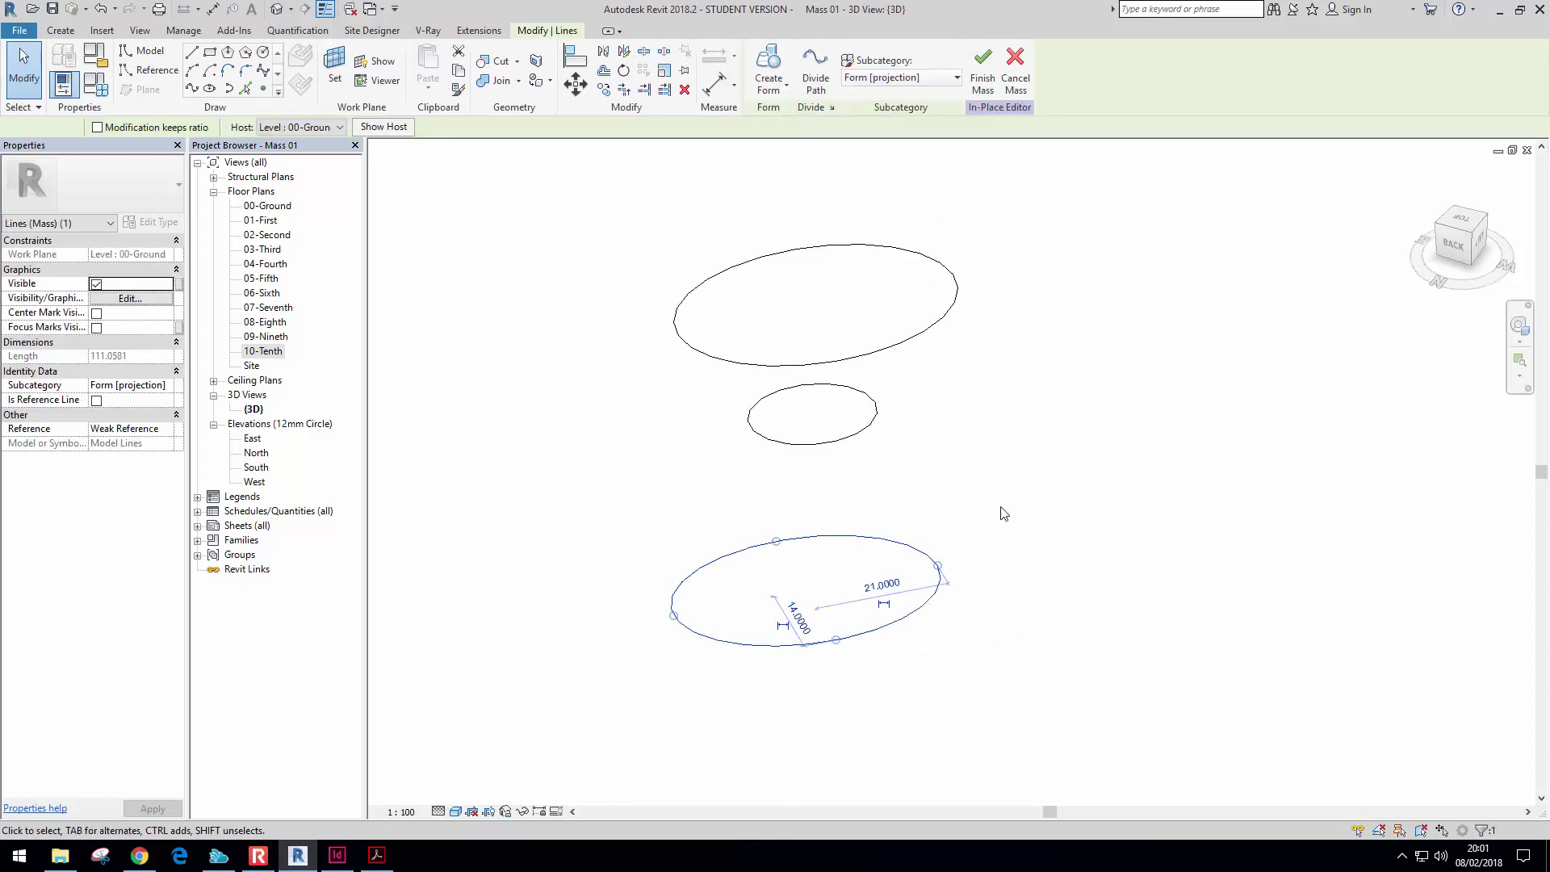
{"action": "left_click", "coordinate": [1063, 580]}
{"action": "left_click", "coordinate": [934, 607]}
{"action": "left_click", "coordinate": [874, 421], "text": "ctrl"}
{"action": "left_click", "coordinate": [934, 330], "text": "ctrl"}
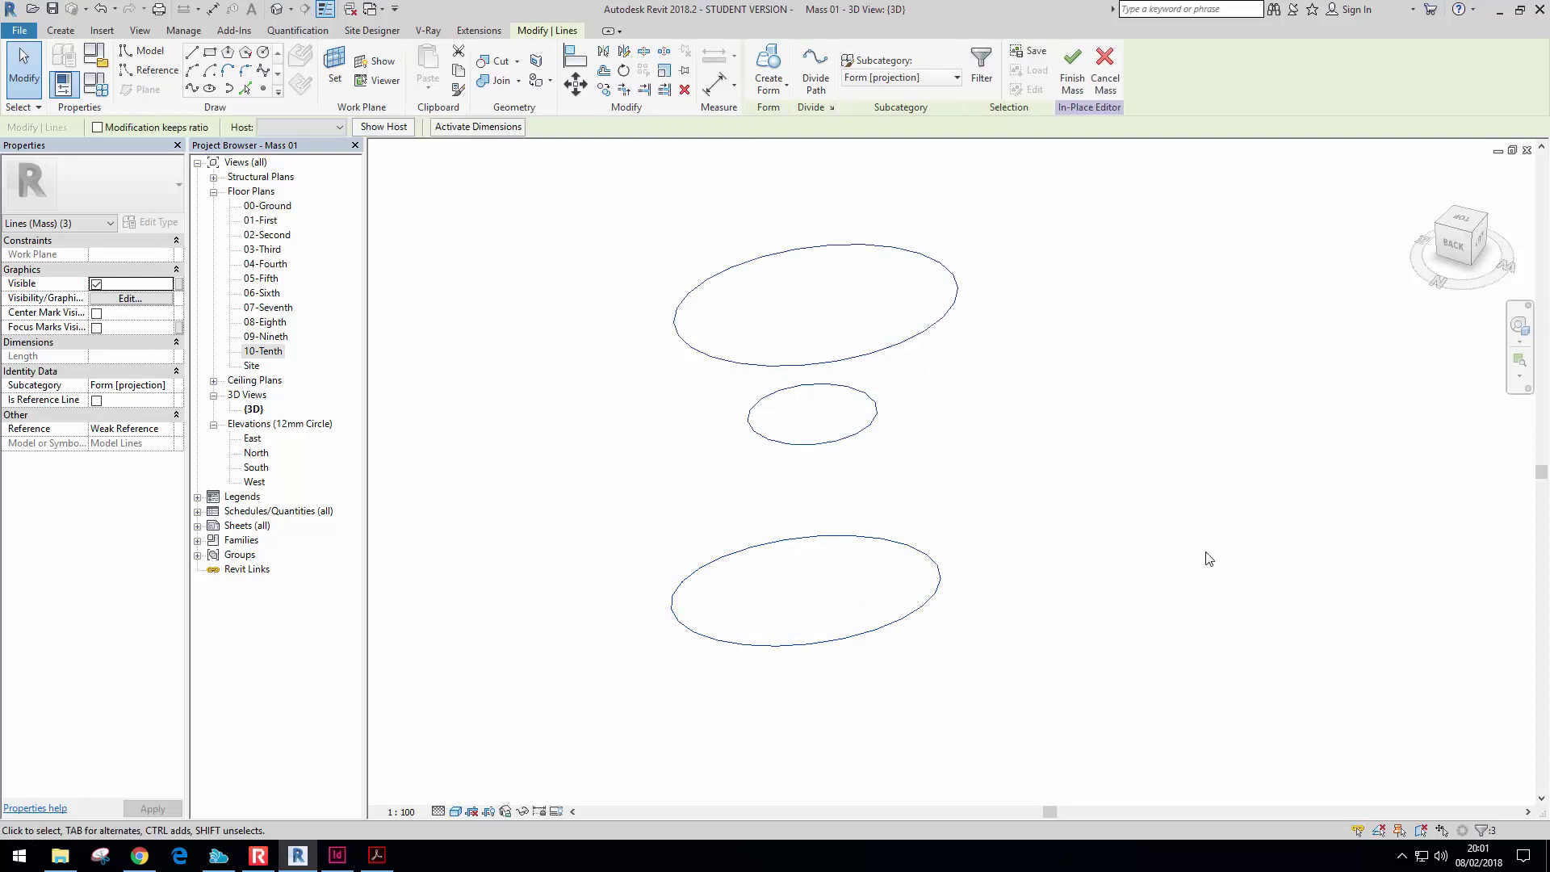
{"action": "middle_click_drag", "start_coordinate": [1131, 551], "coordinate": [1126, 529], "text": "shift"}
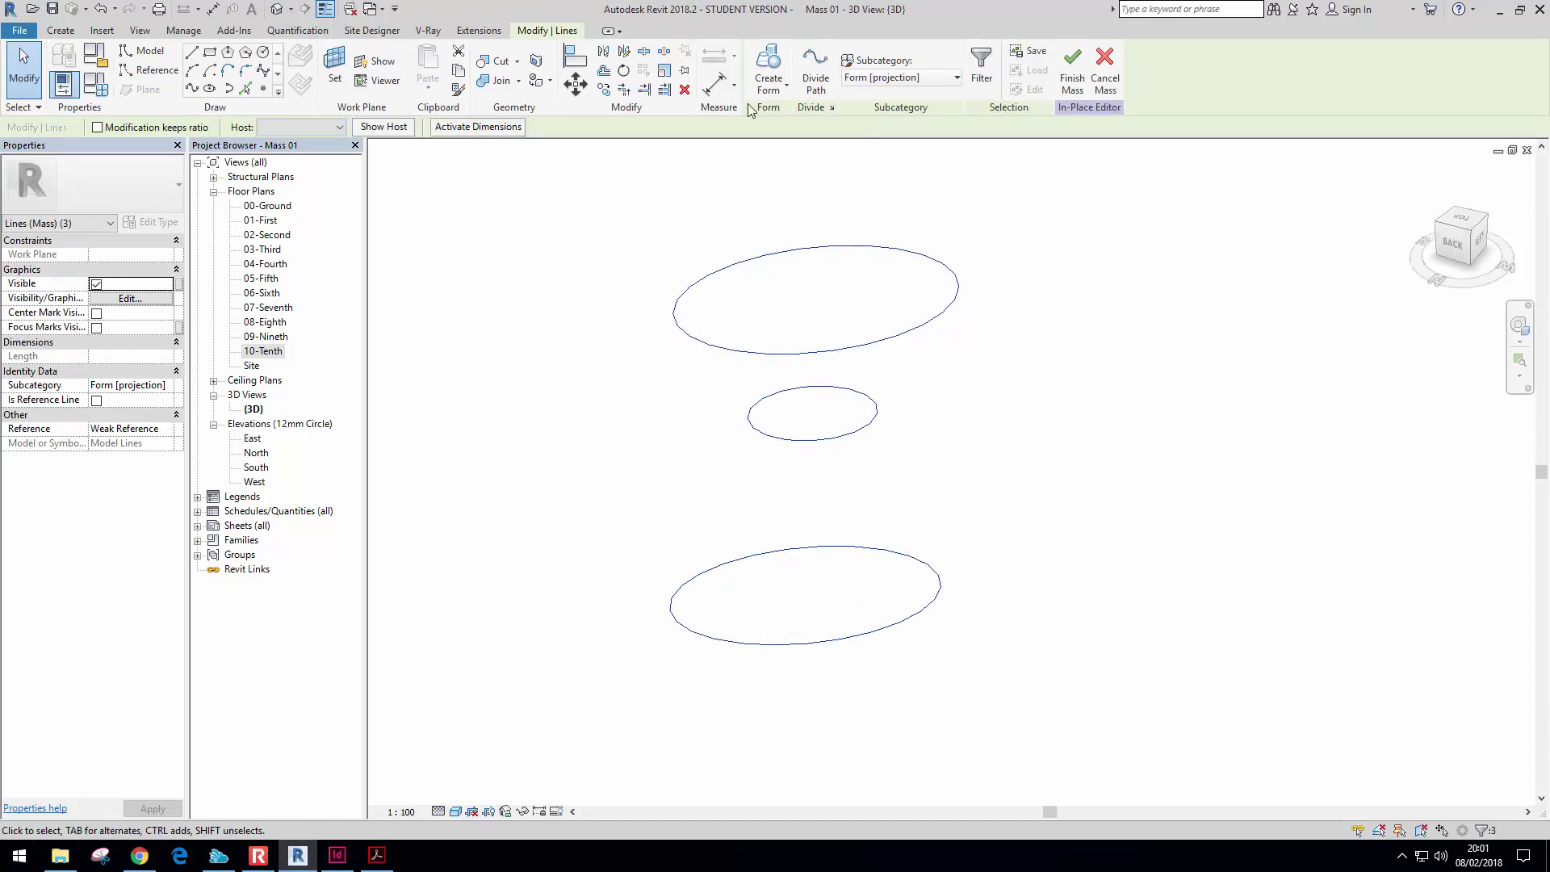
{"action": "left_click", "coordinate": [765, 59]}
{"action": "left_click", "coordinate": [1073, 477]}
Move the rear edge of the form's base ellipse slightly sideways
{"action": "middle_click_drag", "start_coordinate": [1073, 478], "coordinate": [1040, 623], "text": "shift"}
{"action": "middle_click_drag", "start_coordinate": [911, 288], "coordinate": [1100, 436], "text": "shift"}
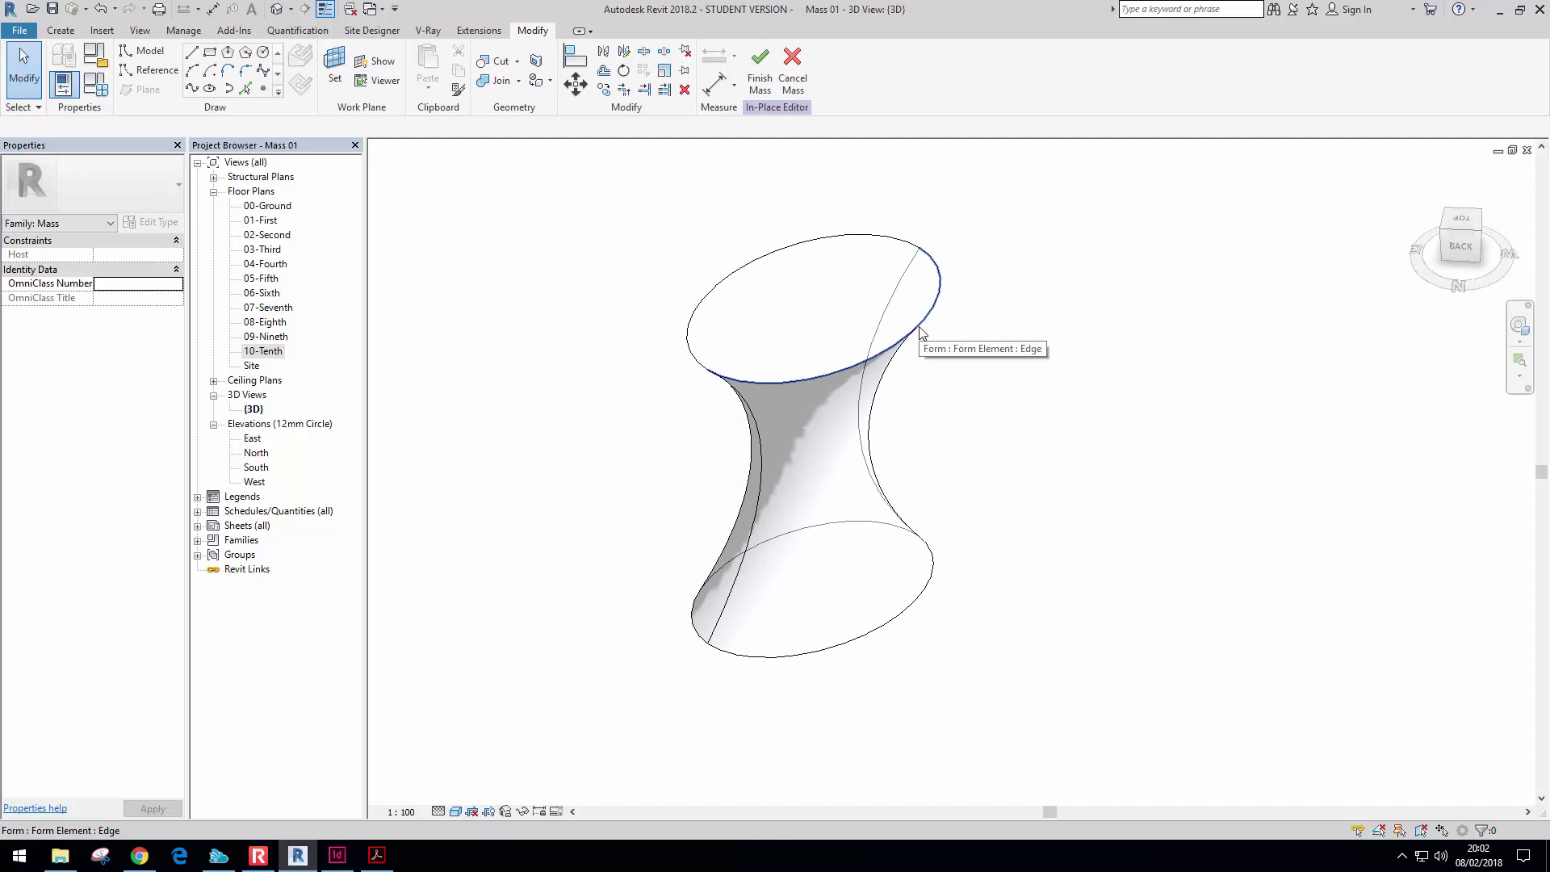
{"action": "middle_click_drag", "start_coordinate": [1208, 565], "coordinate": [894, 620], "text": "shift"}
{"action": "left_click", "coordinate": [894, 620]}
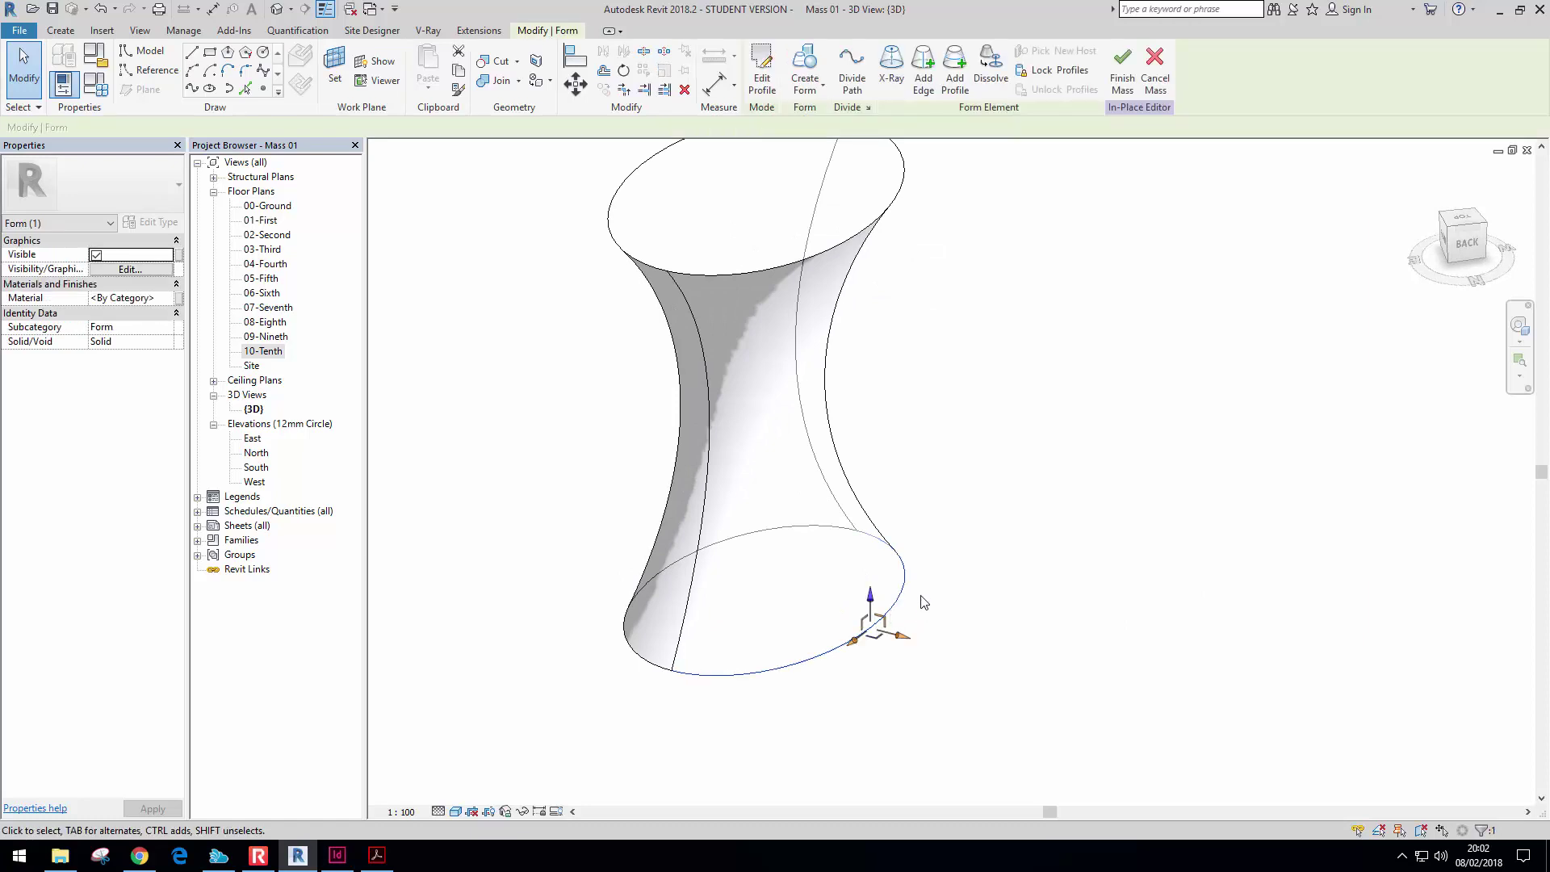
{"action": "key", "text": "Escape"}
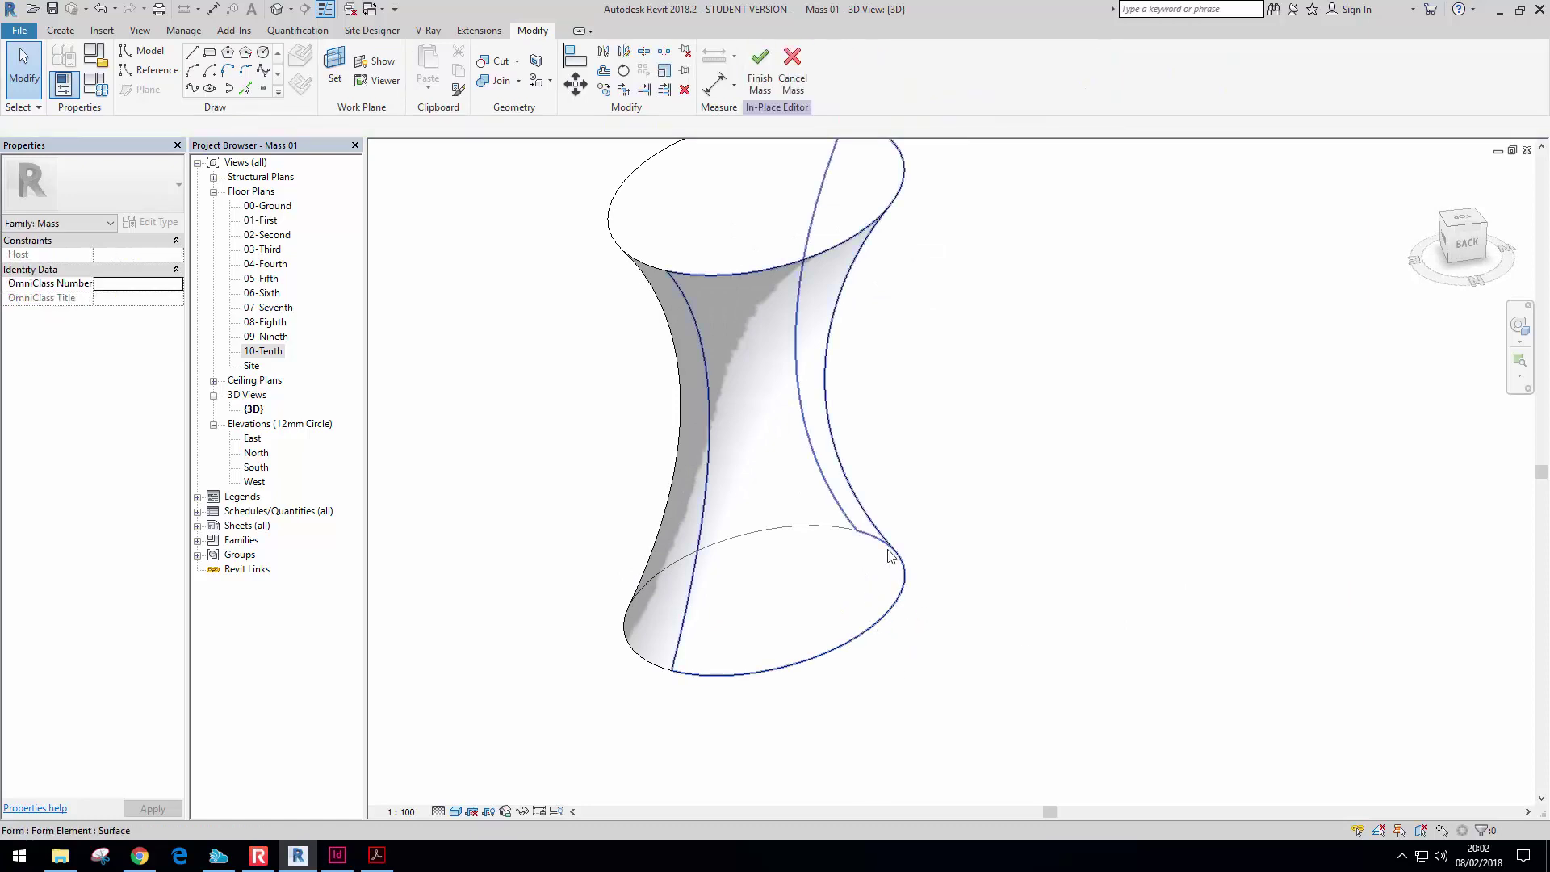
{"action": "left_click", "coordinate": [820, 529]}
{"action": "left_click_drag", "start_coordinate": [629, 568], "coordinate": [648, 571]}
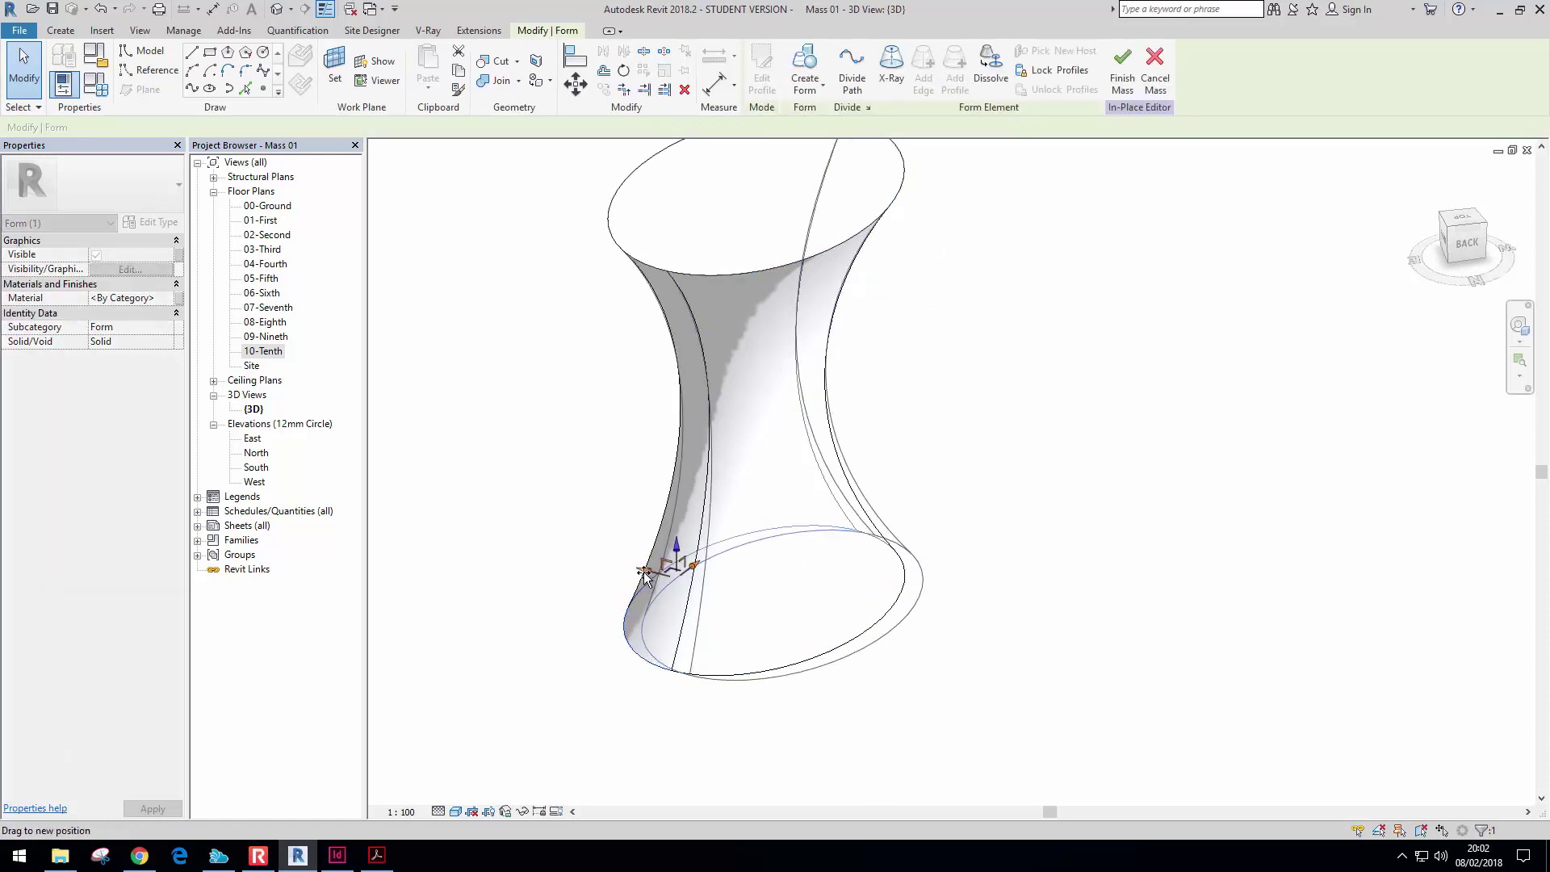
{"action": "key", "text": "Escape"}
Lower the front edge of the form's top ellipse vertically to reduce the mass height
{"action": "left_click", "coordinate": [878, 214]}
{"action": "scroll", "coordinate": [927, 339], "scroll_direction": "up", "scroll_amount": 2}
{"action": "left_click_drag", "start_coordinate": [858, 260], "coordinate": [856, 332]}
{"action": "middle_click_drag", "start_coordinate": [939, 443], "coordinate": [879, 420], "text": "shift"}
{"action": "key", "text": "Escape"}
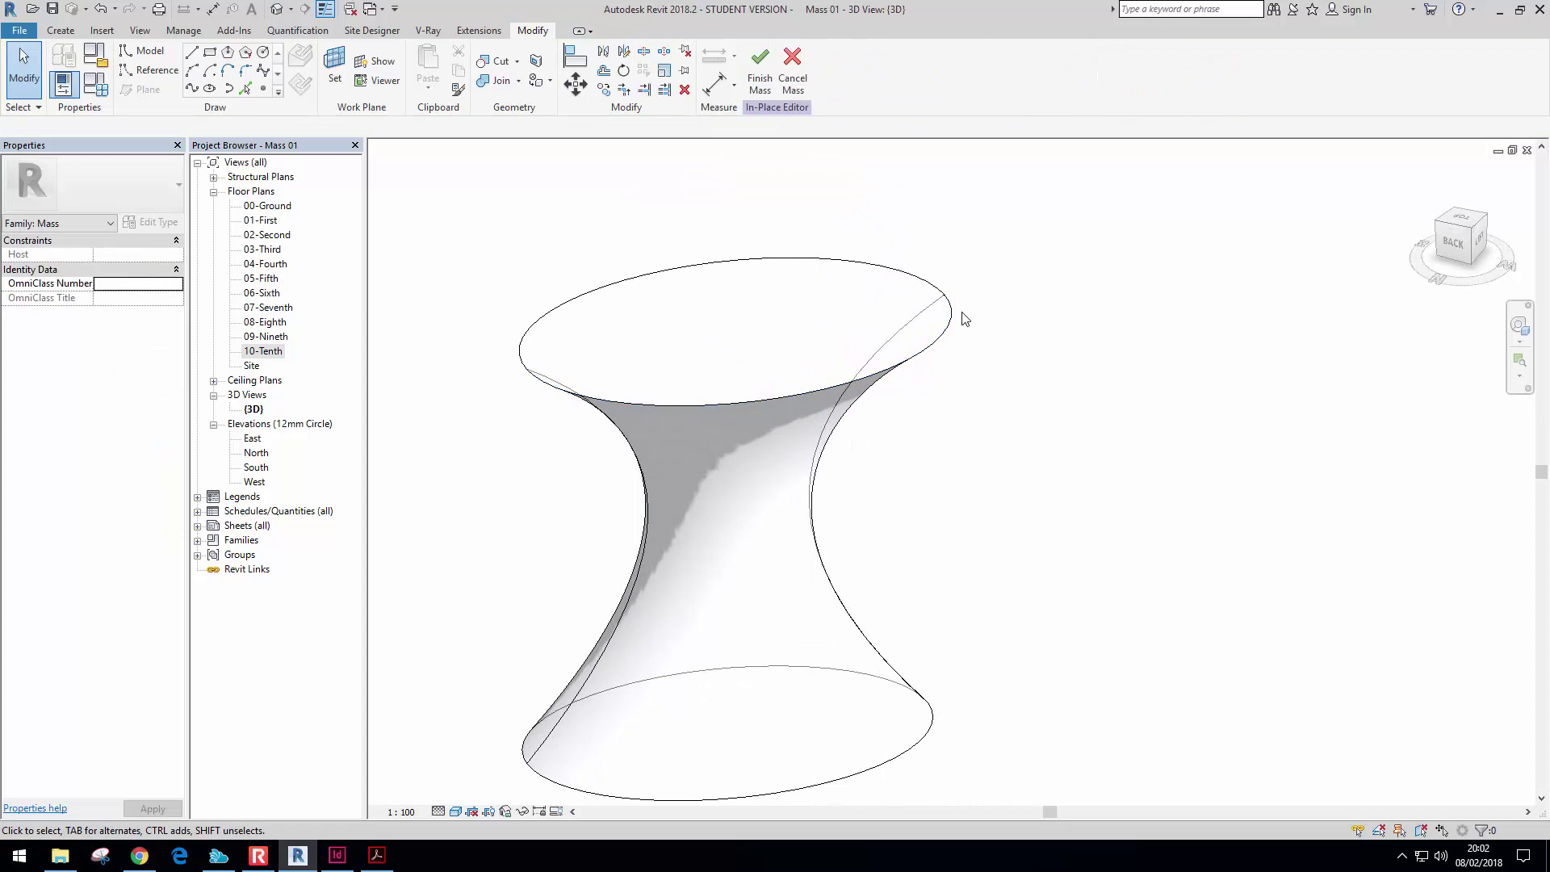
Tilt the form's top by raising one end vertex and lowering the opposite vertex to about 32.8 above the base
{"action": "left_click", "coordinate": [944, 296]}
{"action": "left_click_drag", "start_coordinate": [945, 295], "coordinate": [926, 174]}
{"action": "key", "text": "Escape"}
{"action": "left_click", "coordinate": [526, 370]}
{"action": "left_click_drag", "start_coordinate": [525, 354], "coordinate": [520, 432]}
{"action": "middle_click_drag", "start_coordinate": [814, 517], "coordinate": [714, 422], "text": "shift"}
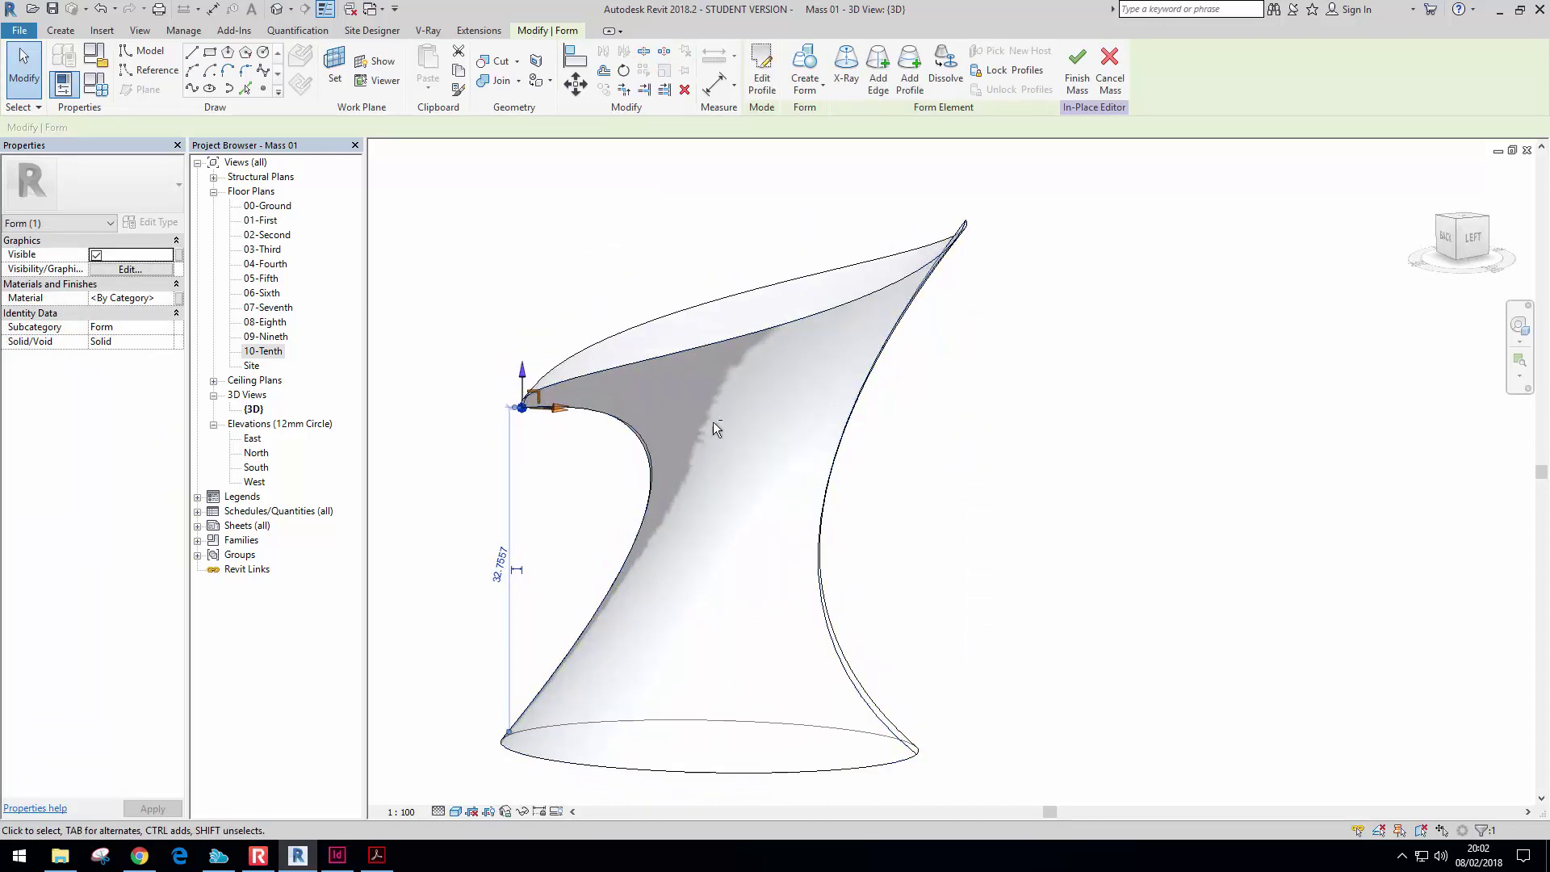
{"action": "left_click", "coordinate": [867, 429]}
{"action": "middle_click_drag", "start_coordinate": [865, 432], "coordinate": [981, 517], "text": "shift"}
{"action": "mouse_move", "coordinate": [761, 542]}
{"action": "left_mouse_down"}
{"action": "mouse_move", "coordinate": [771, 554]}
{"action": "mouse_move", "coordinate": [754, 535]}
{"action": "left_mouse_up"}
{"action": "key", "text": "Escape"}
Open the profile of the form's base ellipse for editing and display it in the 00-Ground floor plan
{"action": "left_click", "coordinate": [798, 677]}
{"action": "left_click", "coordinate": [987, 482]}
{"action": "middle_click_drag", "start_coordinate": [987, 482], "coordinate": [1014, 398]}
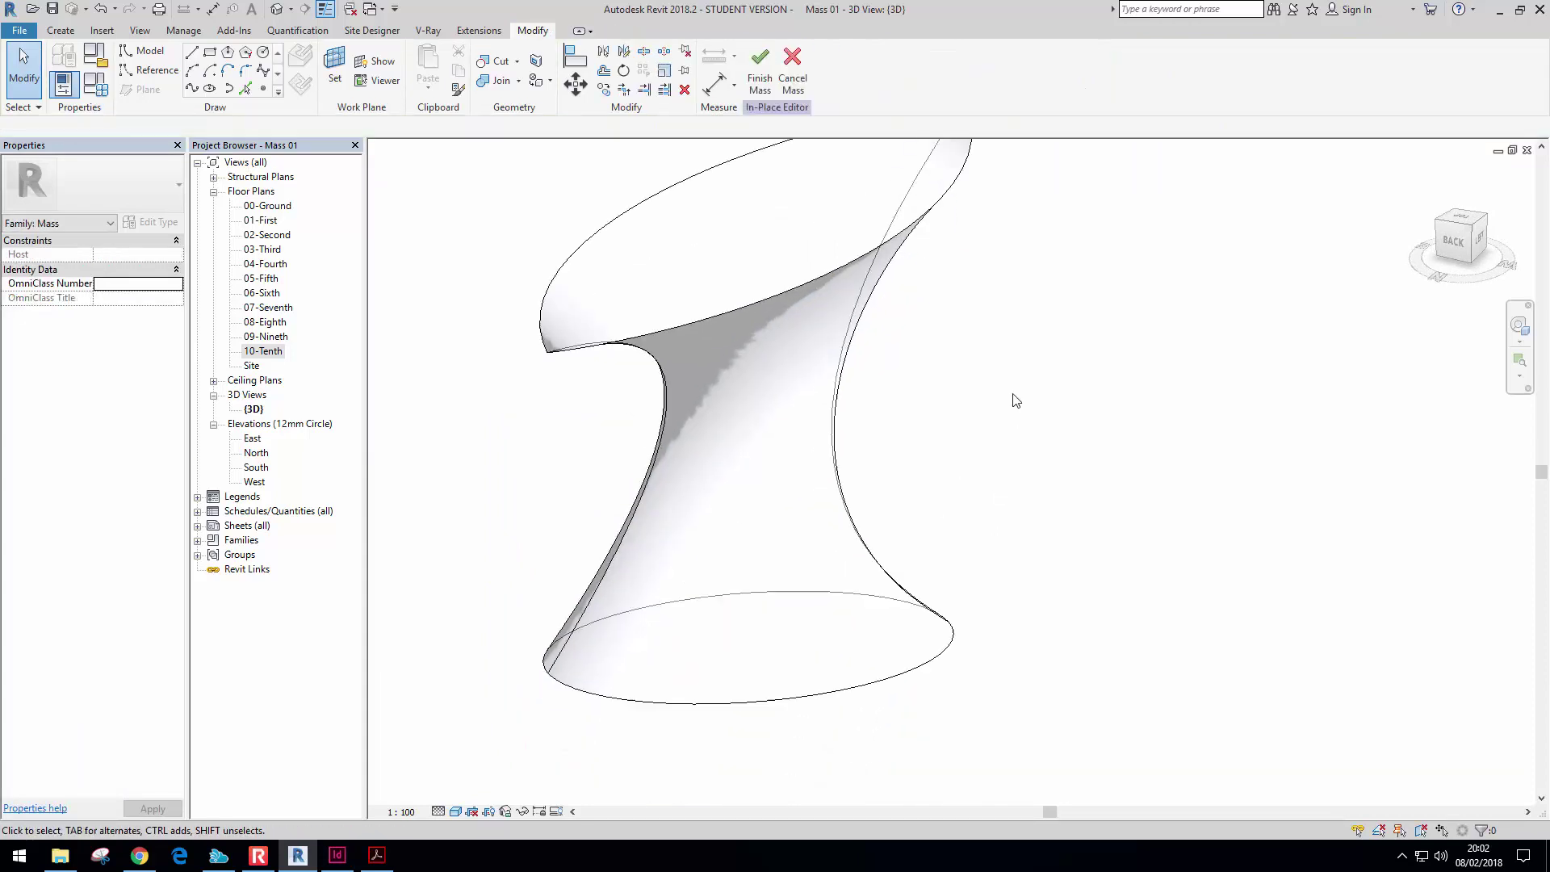
{"action": "left_click", "coordinate": [832, 694]}
{"action": "key", "text": "Escape"}
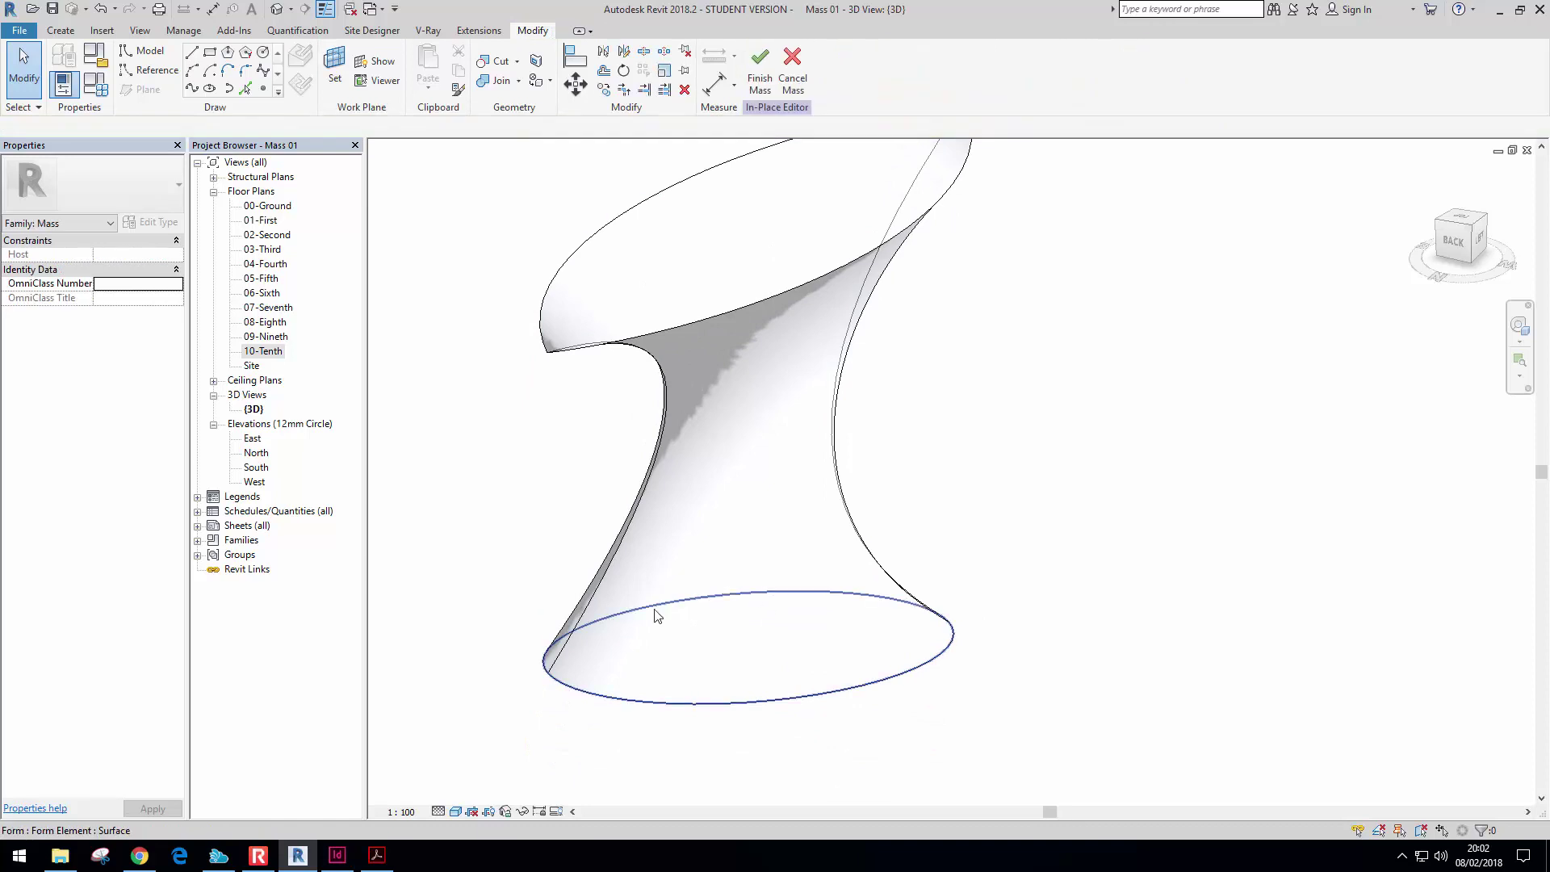
{"action": "middle_click_drag", "start_coordinate": [775, 626], "coordinate": [836, 640], "text": "shift"}
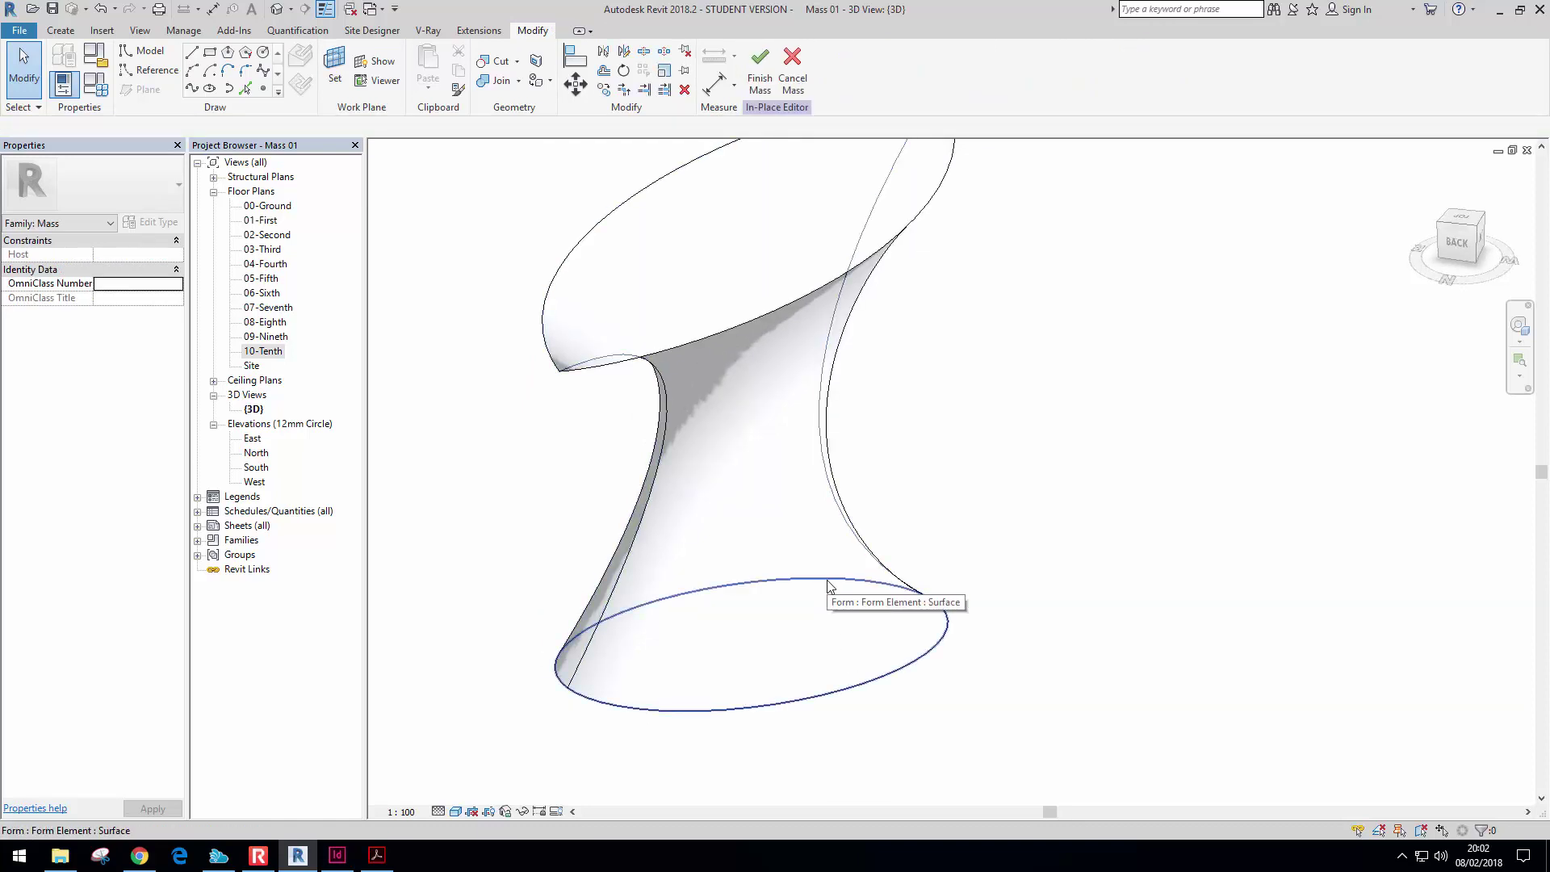
{"action": "left_click", "coordinate": [832, 579]}
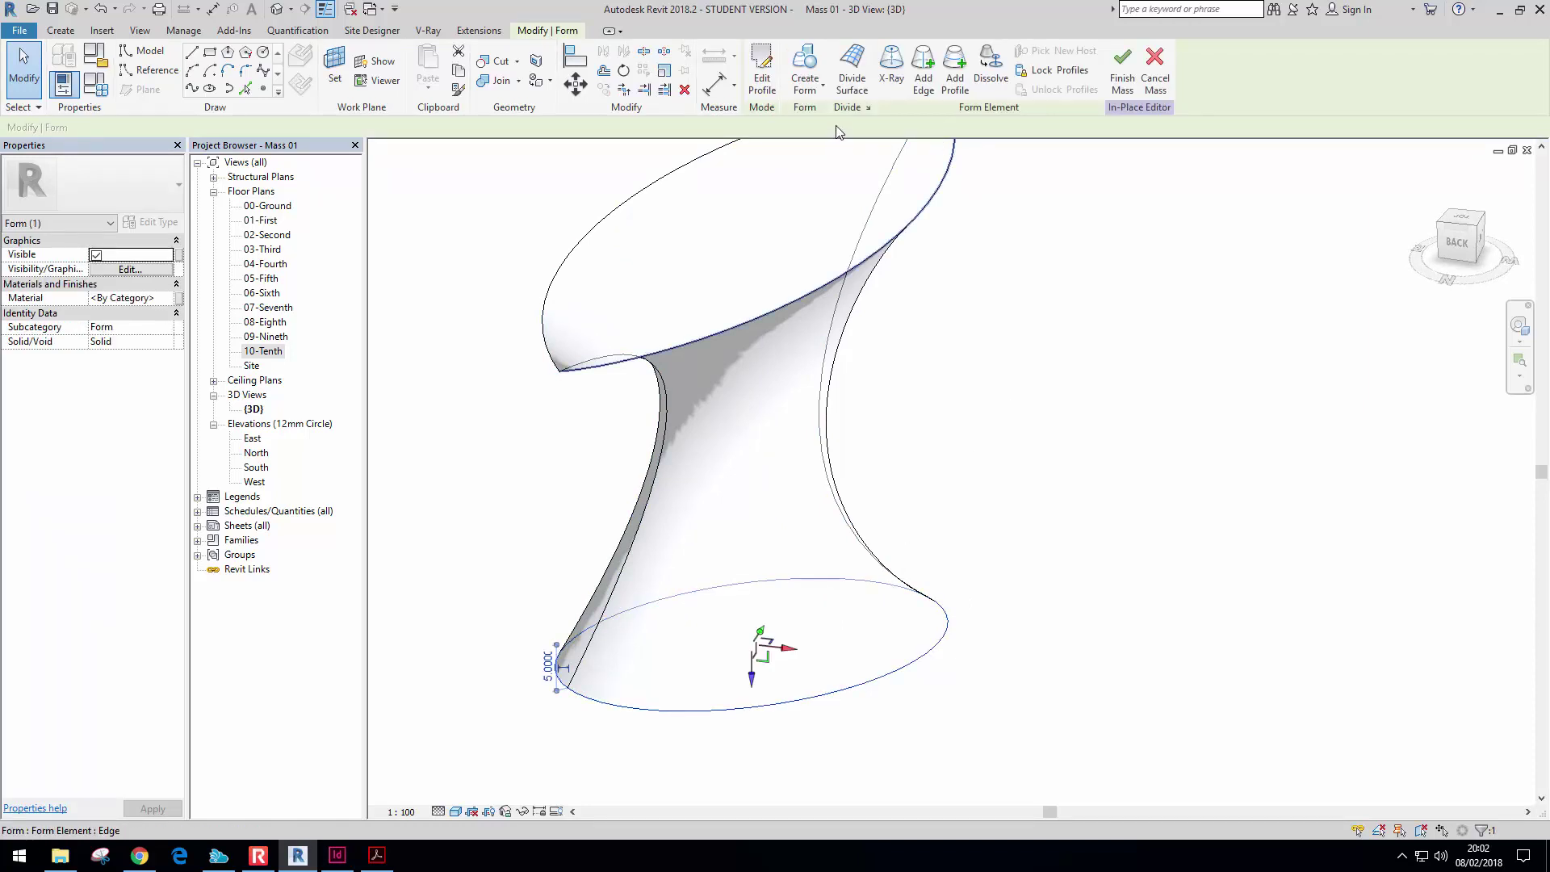
{"action": "left_click", "coordinate": [763, 81]}
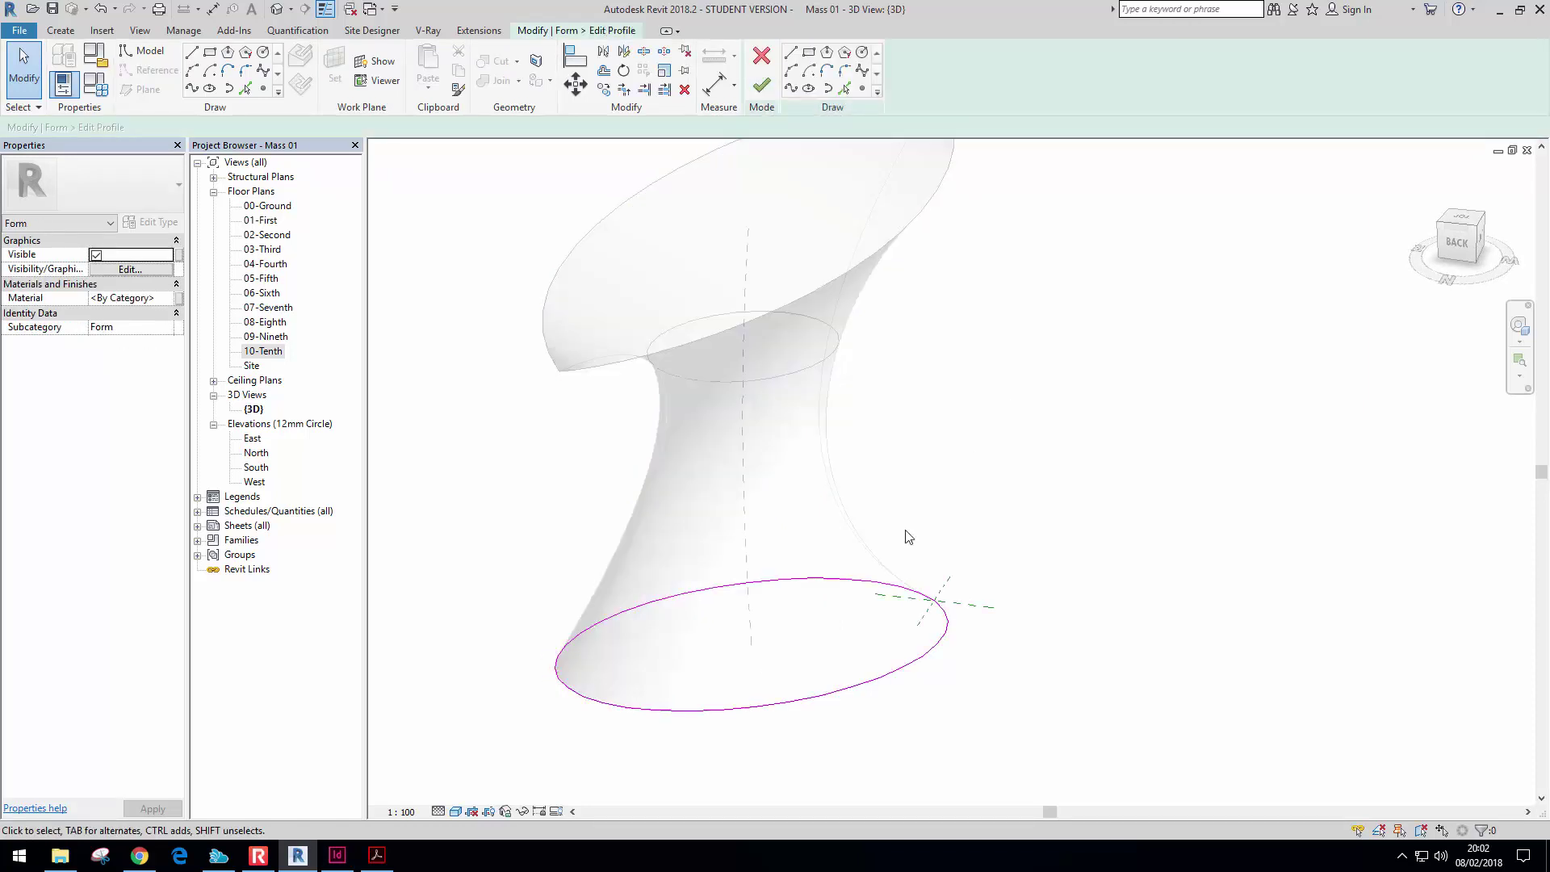
{"action": "middle_click_drag", "start_coordinate": [767, 623], "coordinate": [847, 593], "text": "shift"}
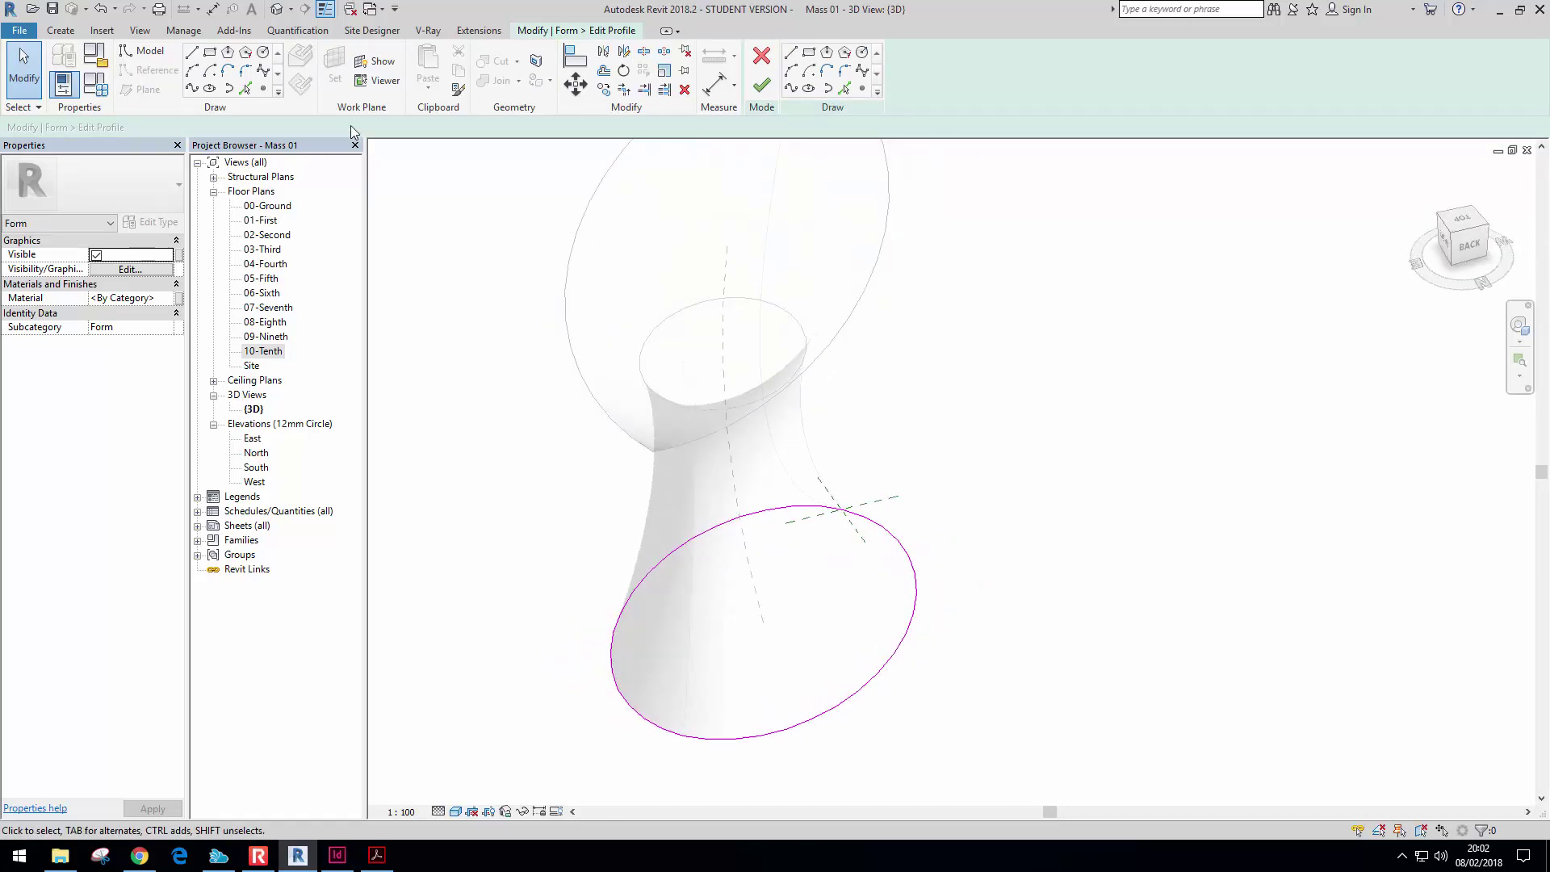
{"action": "double_click", "coordinate": [268, 206]}
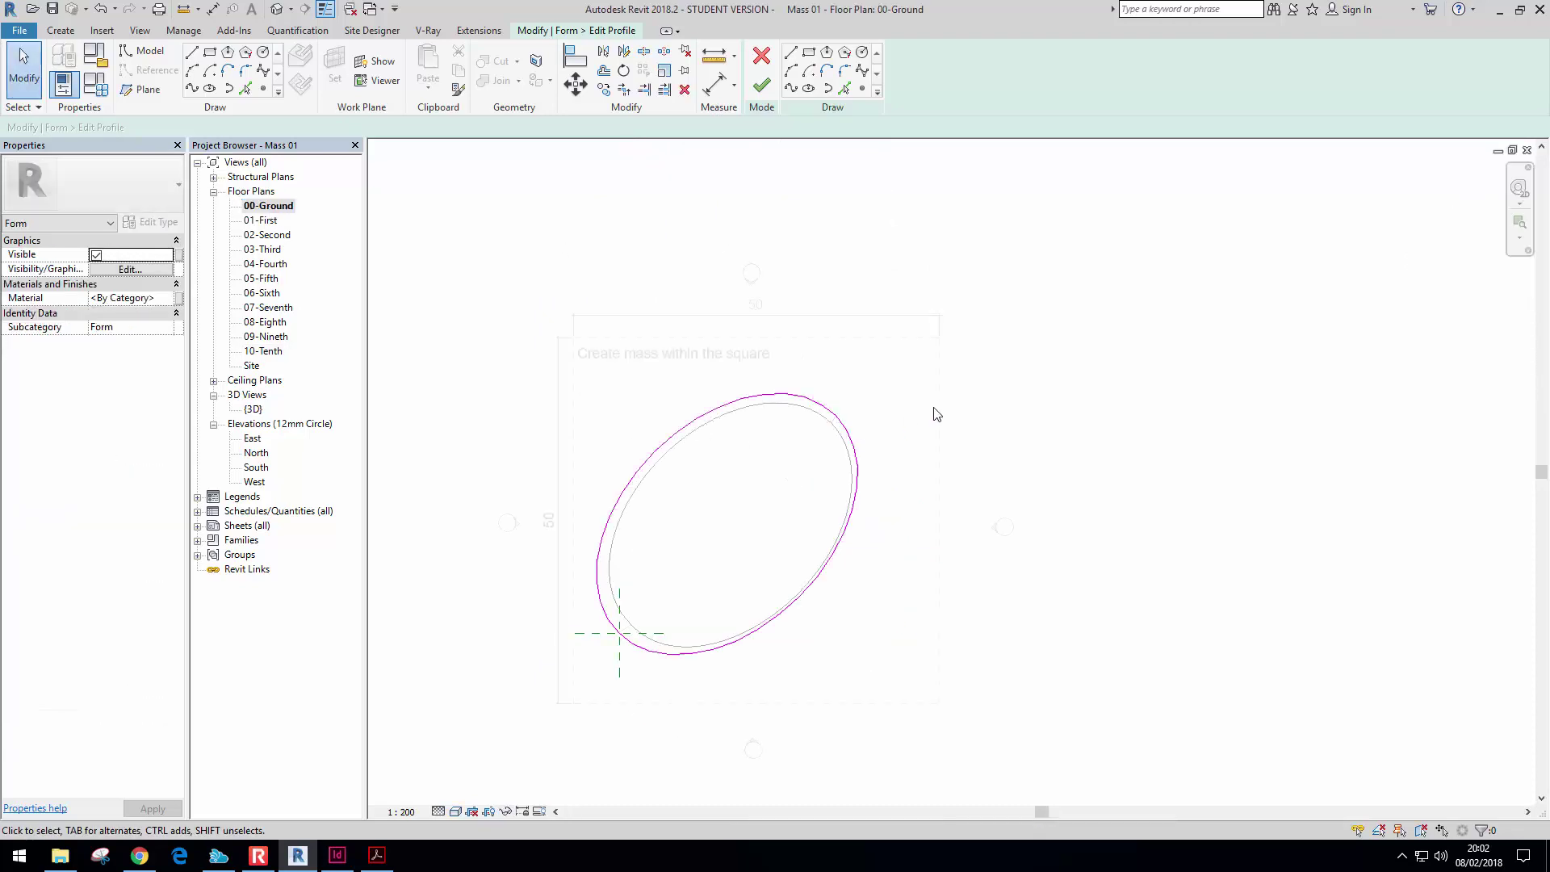
Replace the base profile with a smaller tilted ellipse in the lower-left part of the 50 square and finish the profile edit
{"action": "left_click", "coordinate": [832, 418]}
{"action": "left_click", "coordinate": [889, 509]}
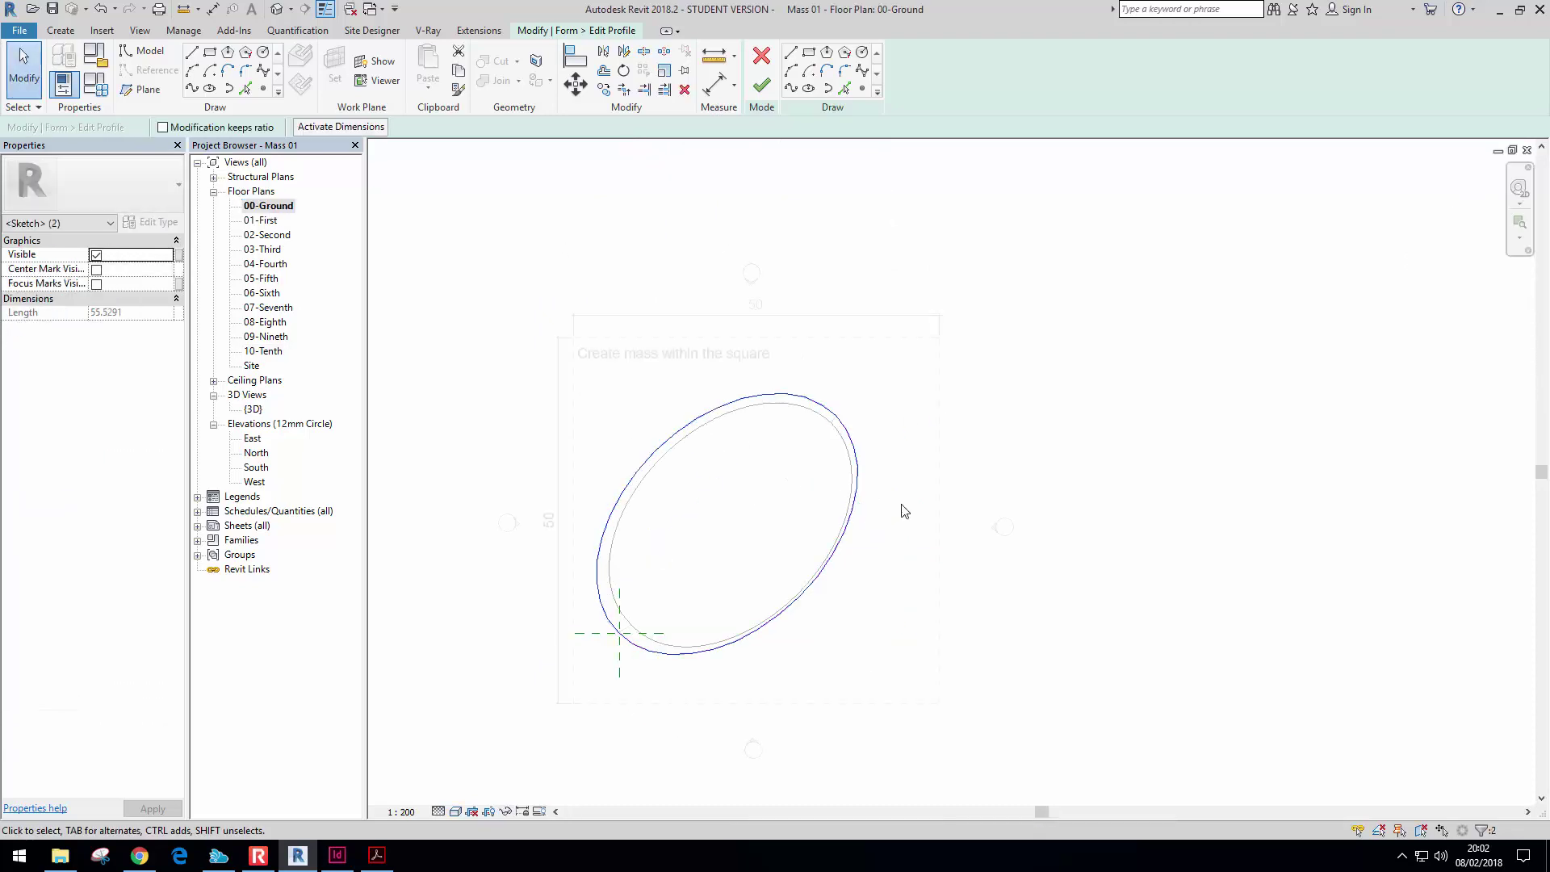
{"action": "left_click", "coordinate": [209, 88]}
{"action": "left_click", "coordinate": [690, 572]}
{"action": "left_click", "coordinate": [768, 496]}
{"action": "left_click", "coordinate": [646, 526]}
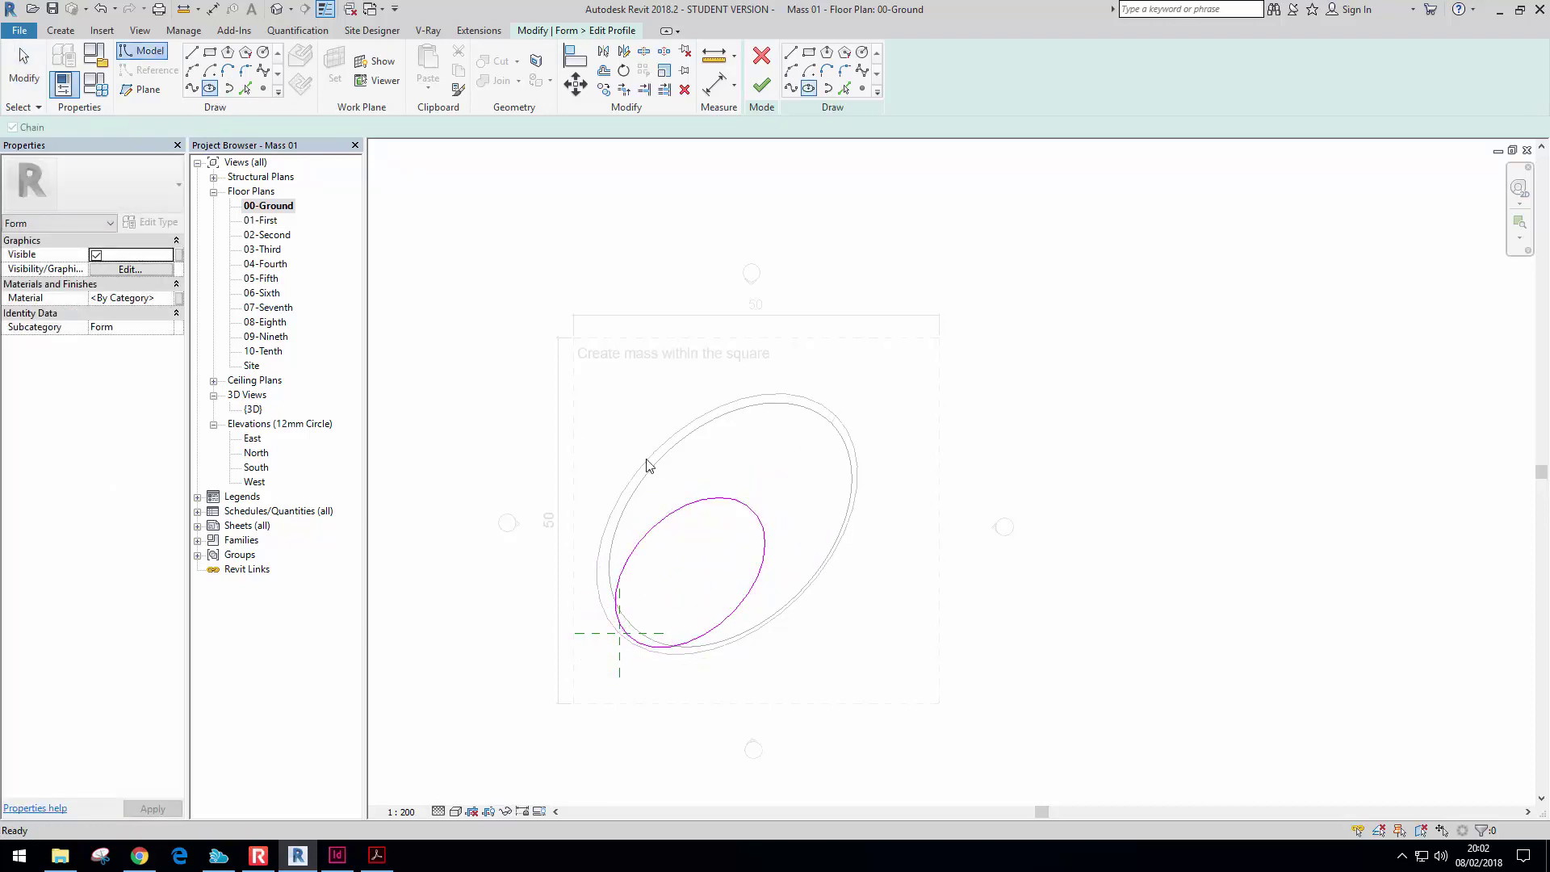
{"action": "key", "text": "Escape"}
{"action": "left_click", "coordinate": [762, 86]}
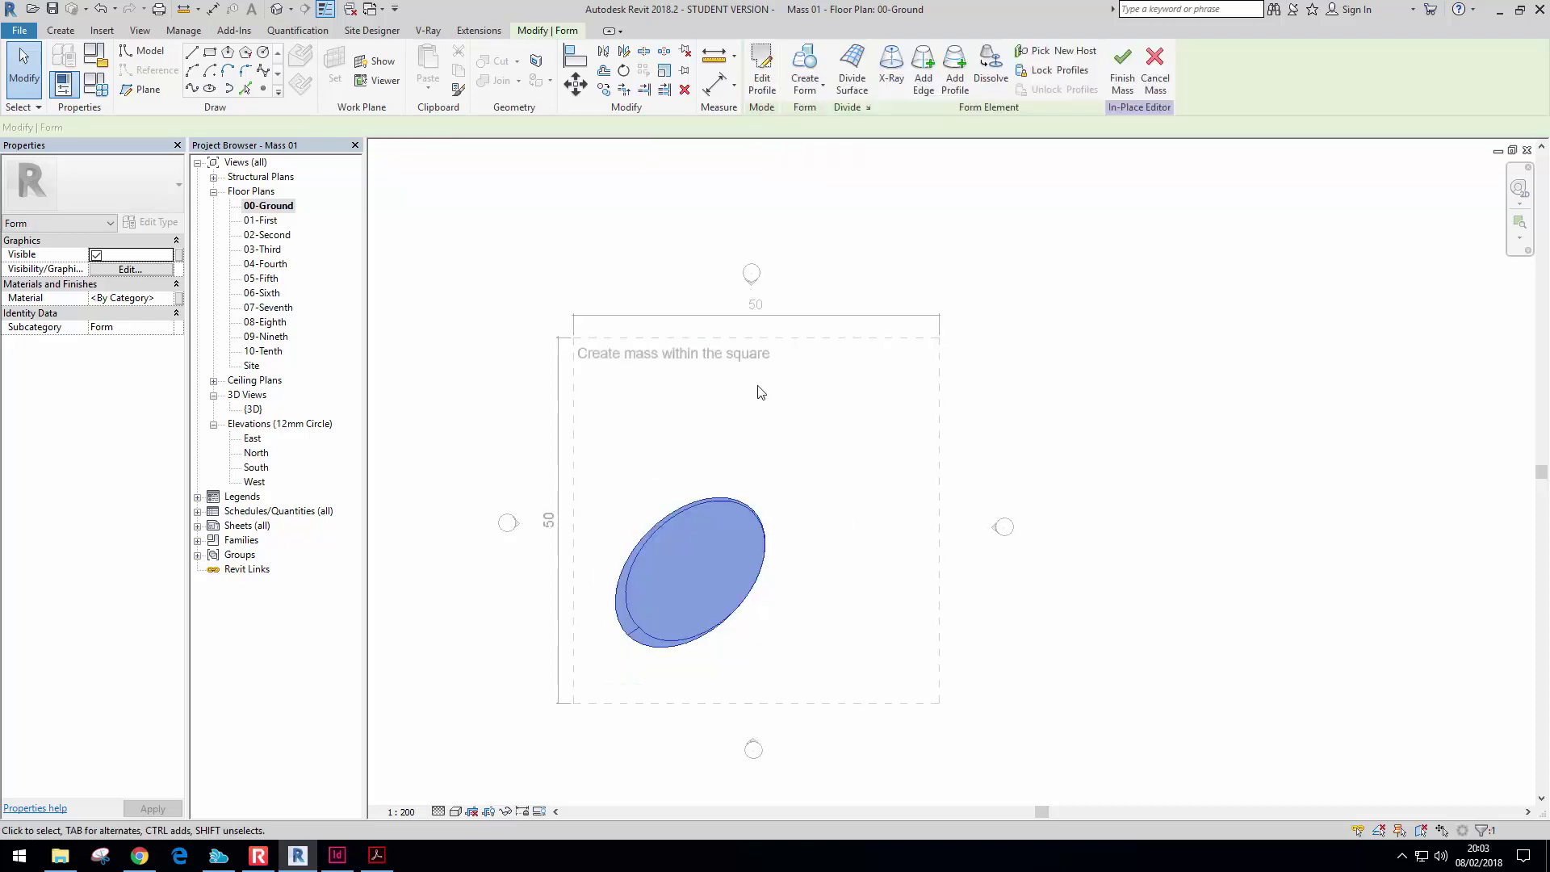
Examine the reshaped form and its smaller base from several angles in the default 3D view
{"action": "left_click", "coordinate": [280, 16]}
{"action": "middle_click_drag", "start_coordinate": [945, 554], "coordinate": [1016, 711], "text": "shift"}
{"action": "left_click", "coordinate": [885, 667]}
{"action": "left_click_drag", "start_coordinate": [853, 616], "coordinate": [875, 633]}
{"action": "mouse_move", "coordinate": [858, 642]}
{"action": "middle_mouse_down", "text": "shift"}
{"action": "mouse_move", "coordinate": [696, 530]}
{"action": "mouse_move", "coordinate": [574, 484]}
{"action": "mouse_move", "coordinate": [467, 540]}
{"action": "mouse_move", "coordinate": [736, 662]}
{"action": "mouse_move", "coordinate": [886, 633]}
{"action": "middle_mouse_up", "text": "shift"}
{"action": "left_click", "coordinate": [816, 554]}
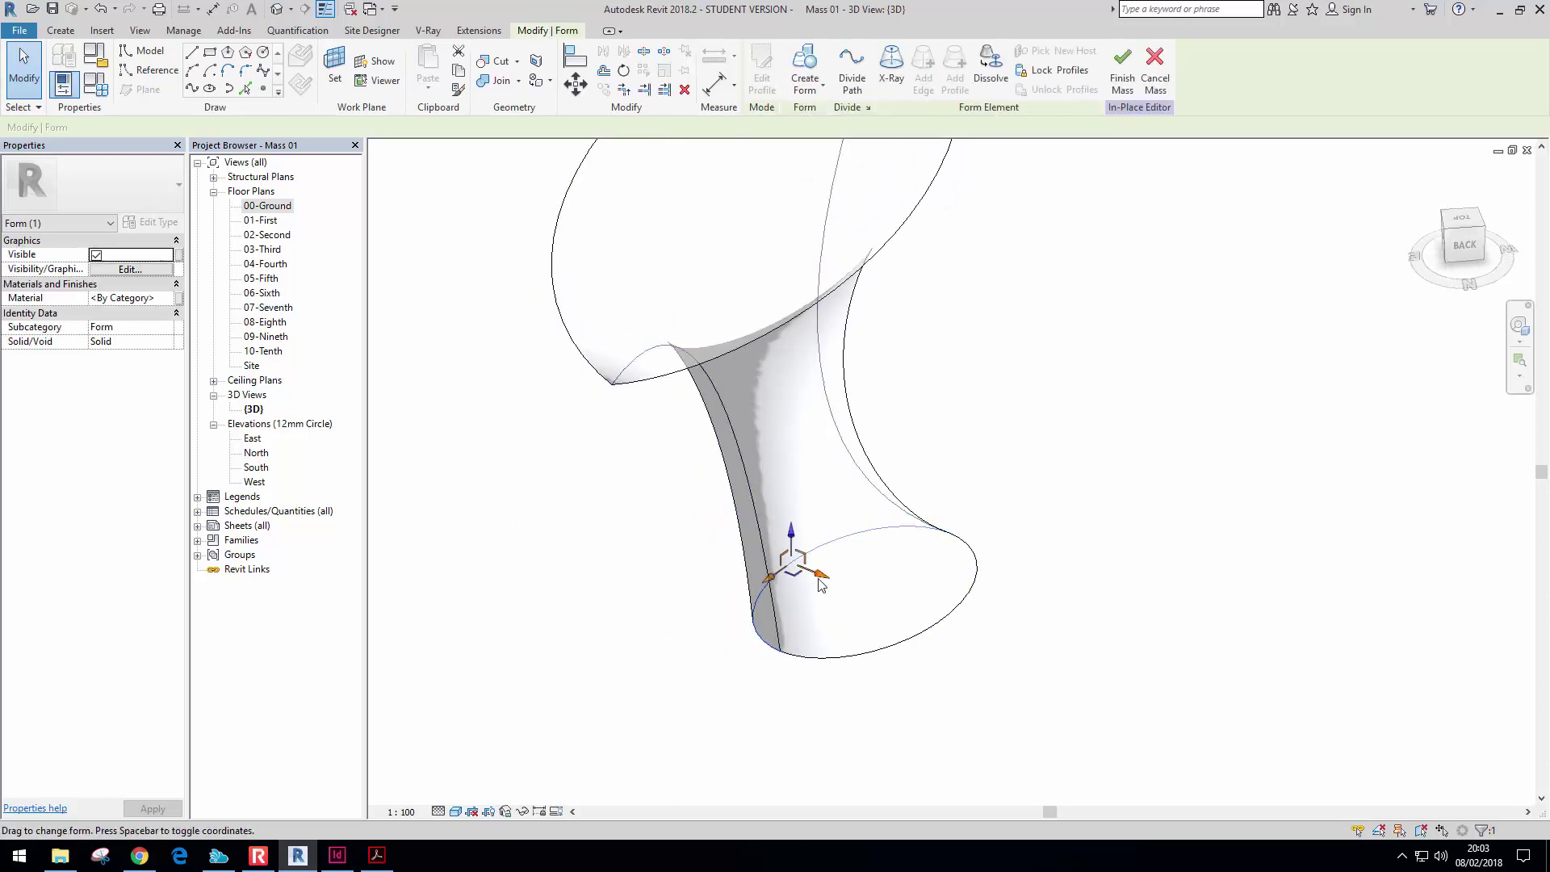
{"action": "middle_click_drag", "start_coordinate": [789, 557], "coordinate": [749, 625], "text": "shift"}
{"action": "left_click", "coordinate": [838, 599]}
{"action": "scroll", "coordinate": [842, 603], "scroll_direction": "down", "scroll_amount": 4}
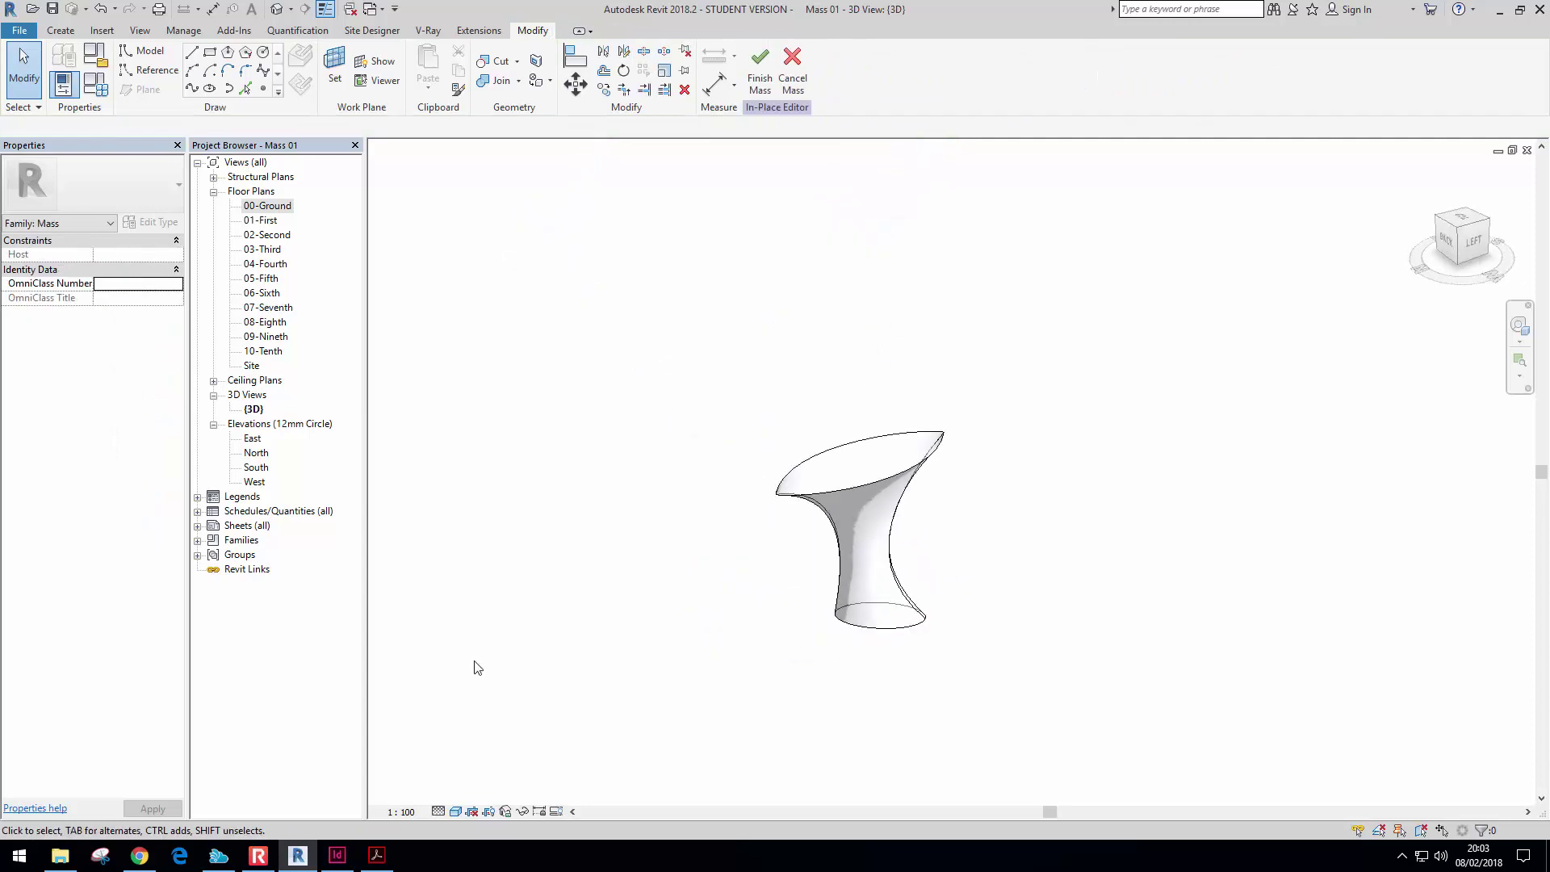
Finish the in-place mass
{"action": "scroll", "coordinate": [494, 635], "scroll_direction": "up", "scroll_amount": 1}
{"action": "left_click_drag", "start_coordinate": [1185, 628], "coordinate": [840, 315]}
{"action": "middle_click_drag", "start_coordinate": [953, 343], "coordinate": [814, 337]}
{"action": "left_click", "coordinate": [806, 327]}
{"action": "scroll", "coordinate": [797, 302], "scroll_direction": "up", "scroll_amount": 1}
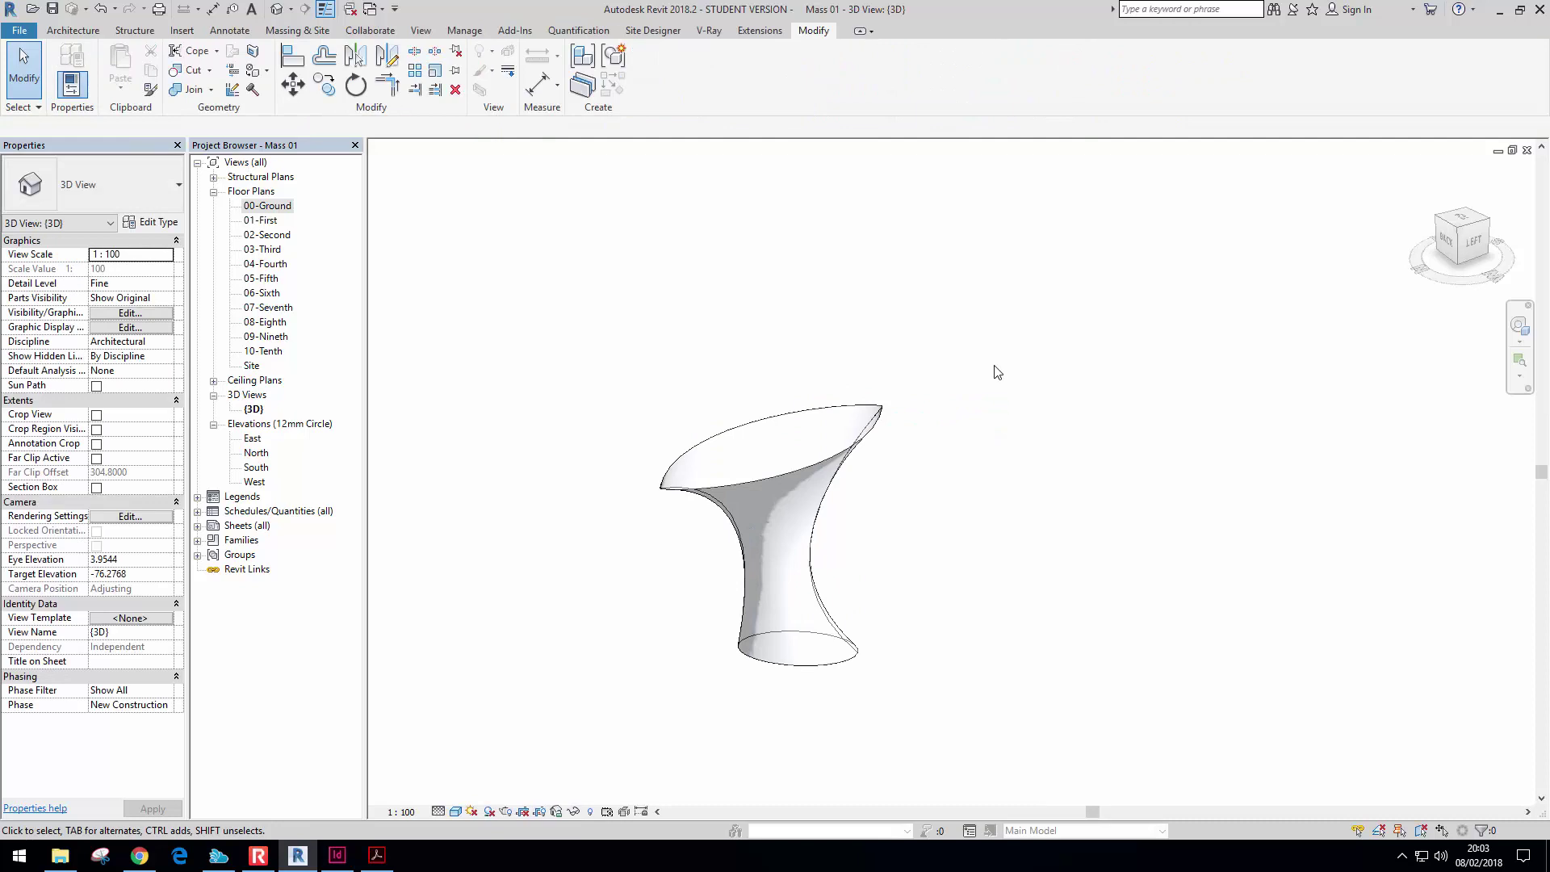
Delete the finished organic mass from the 3D view
{"action": "middle_click_drag", "start_coordinate": [941, 358], "coordinate": [849, 329]}
{"action": "middle_click_drag", "start_coordinate": [654, 380], "coordinate": [707, 488], "text": "shift"}
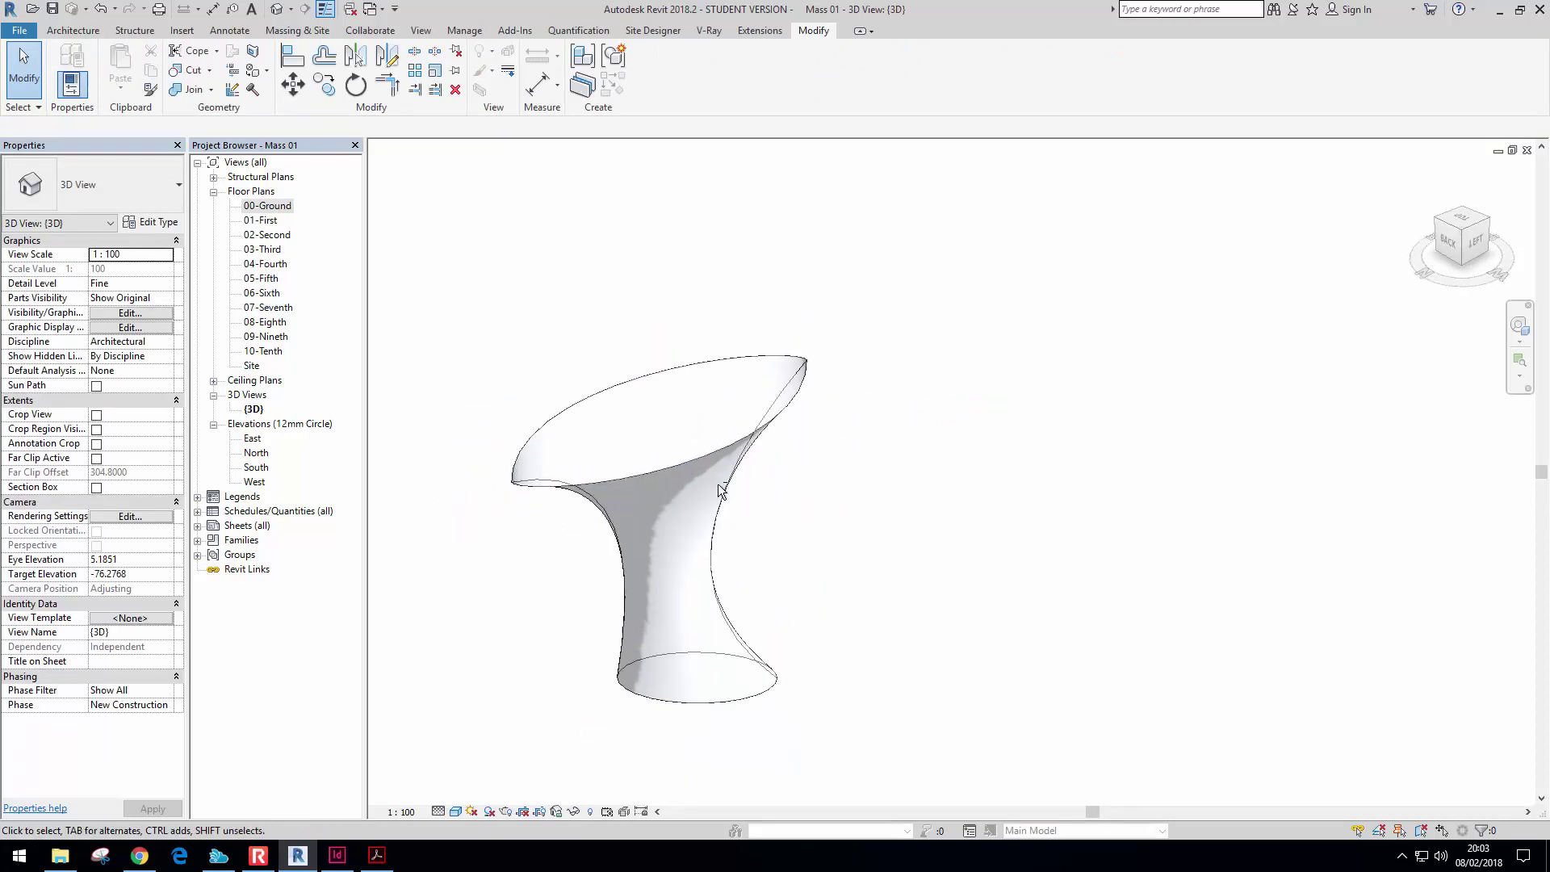
{"action": "left_click", "coordinate": [695, 678]}
{"action": "key", "text": "Delete"}
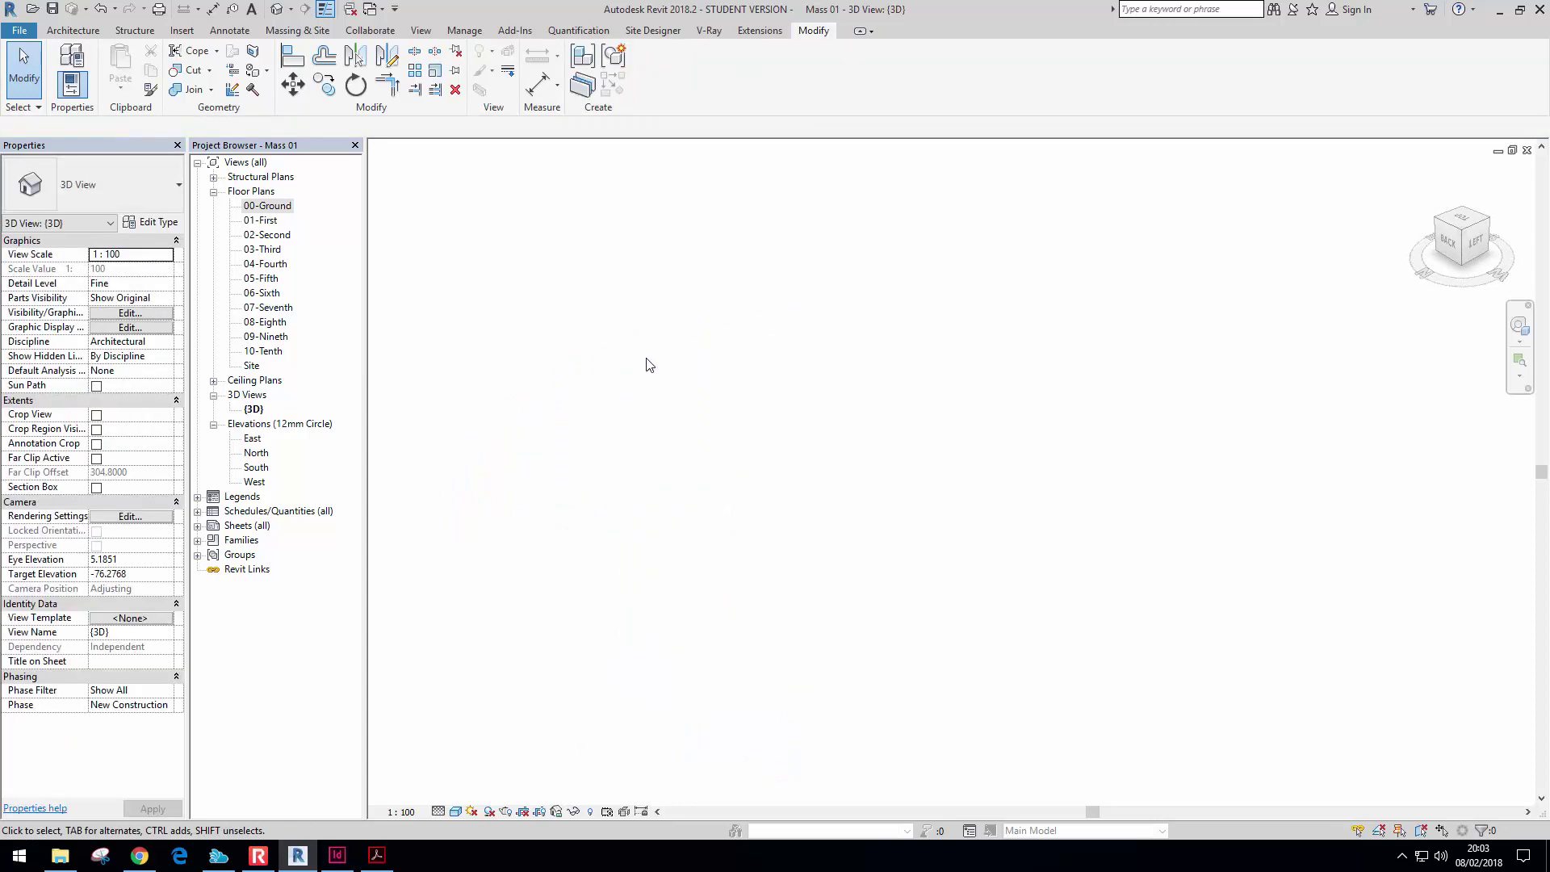
Switch to Adobe Acrobat Reader to view the Organic Form Massing reference buildings, and return to Revit
{"action": "left_click", "coordinate": [376, 861]}
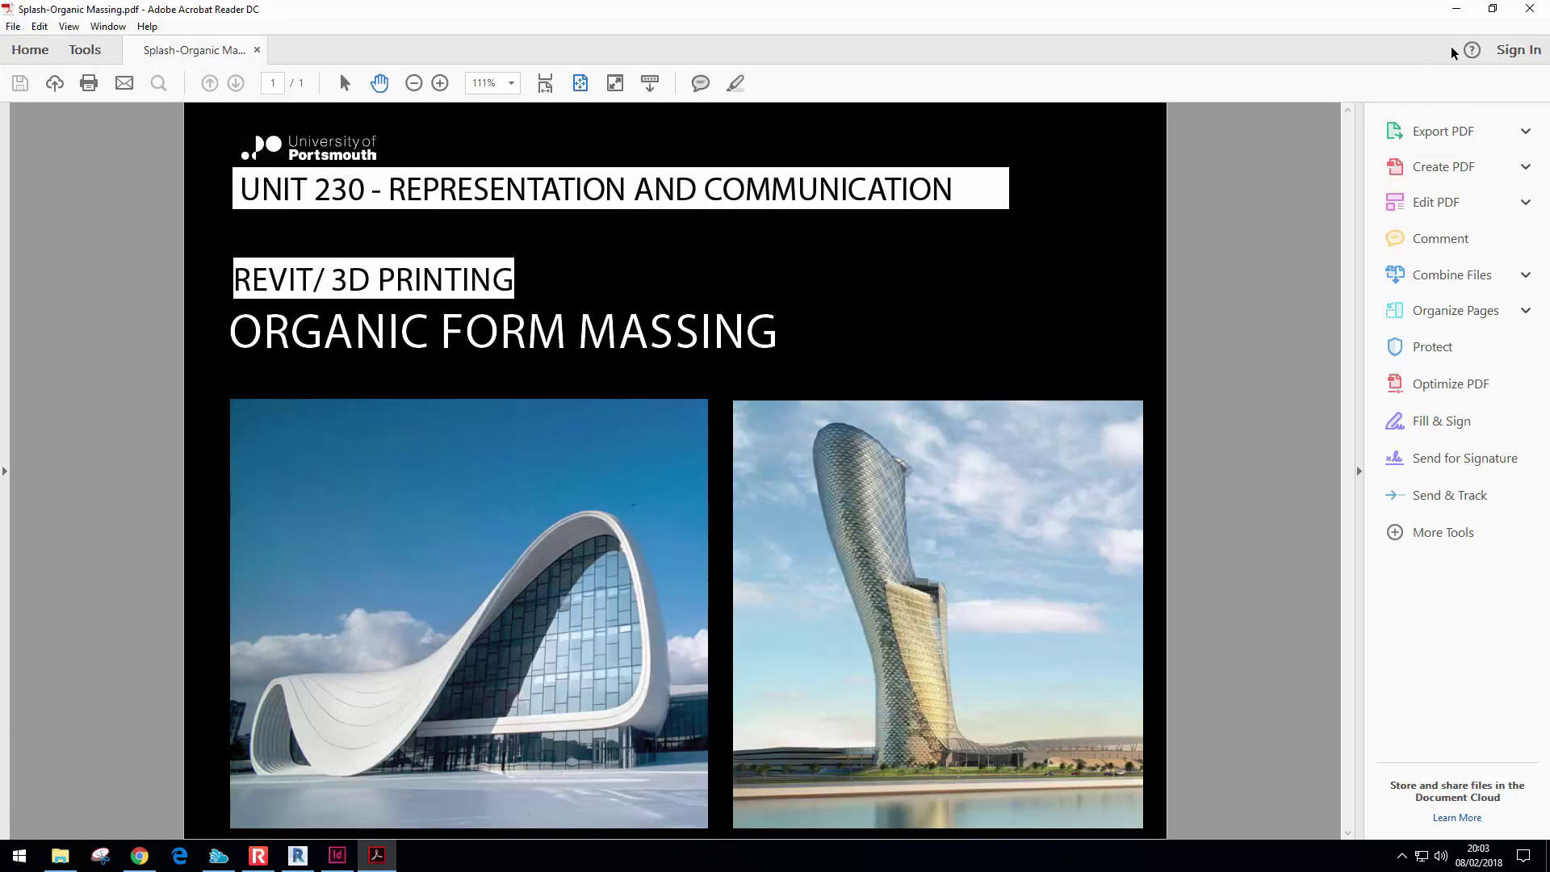
{"action": "left_click", "coordinate": [1456, 9]}
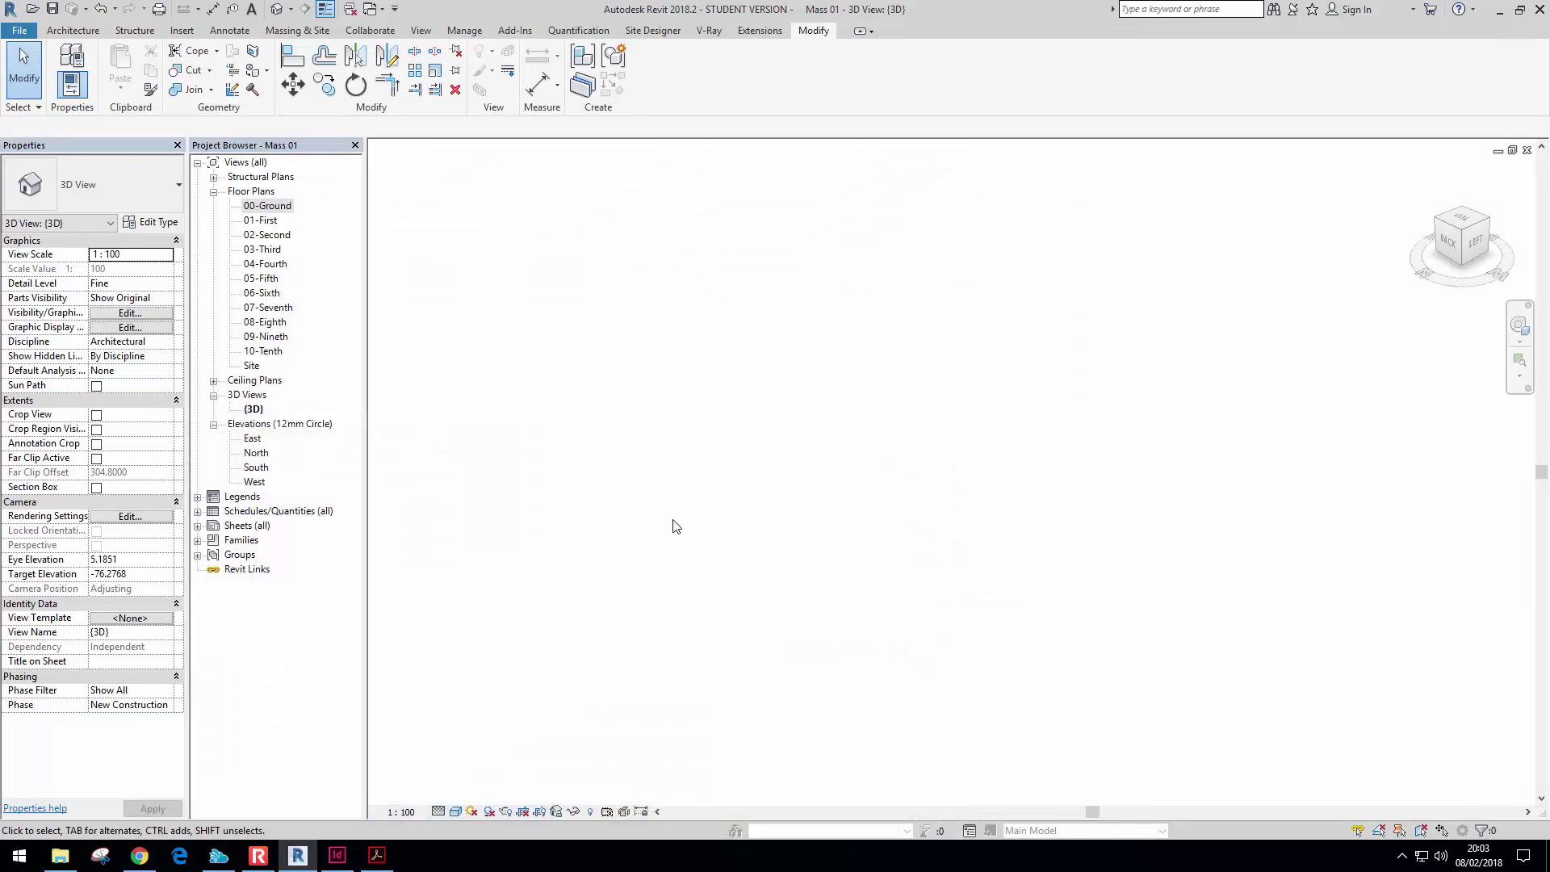
Start a new in-place mass in the 00-Ground floor plan
{"action": "double_click", "coordinate": [271, 208]}
{"action": "middle_click_drag", "start_coordinate": [1045, 407], "coordinate": [1092, 402]}
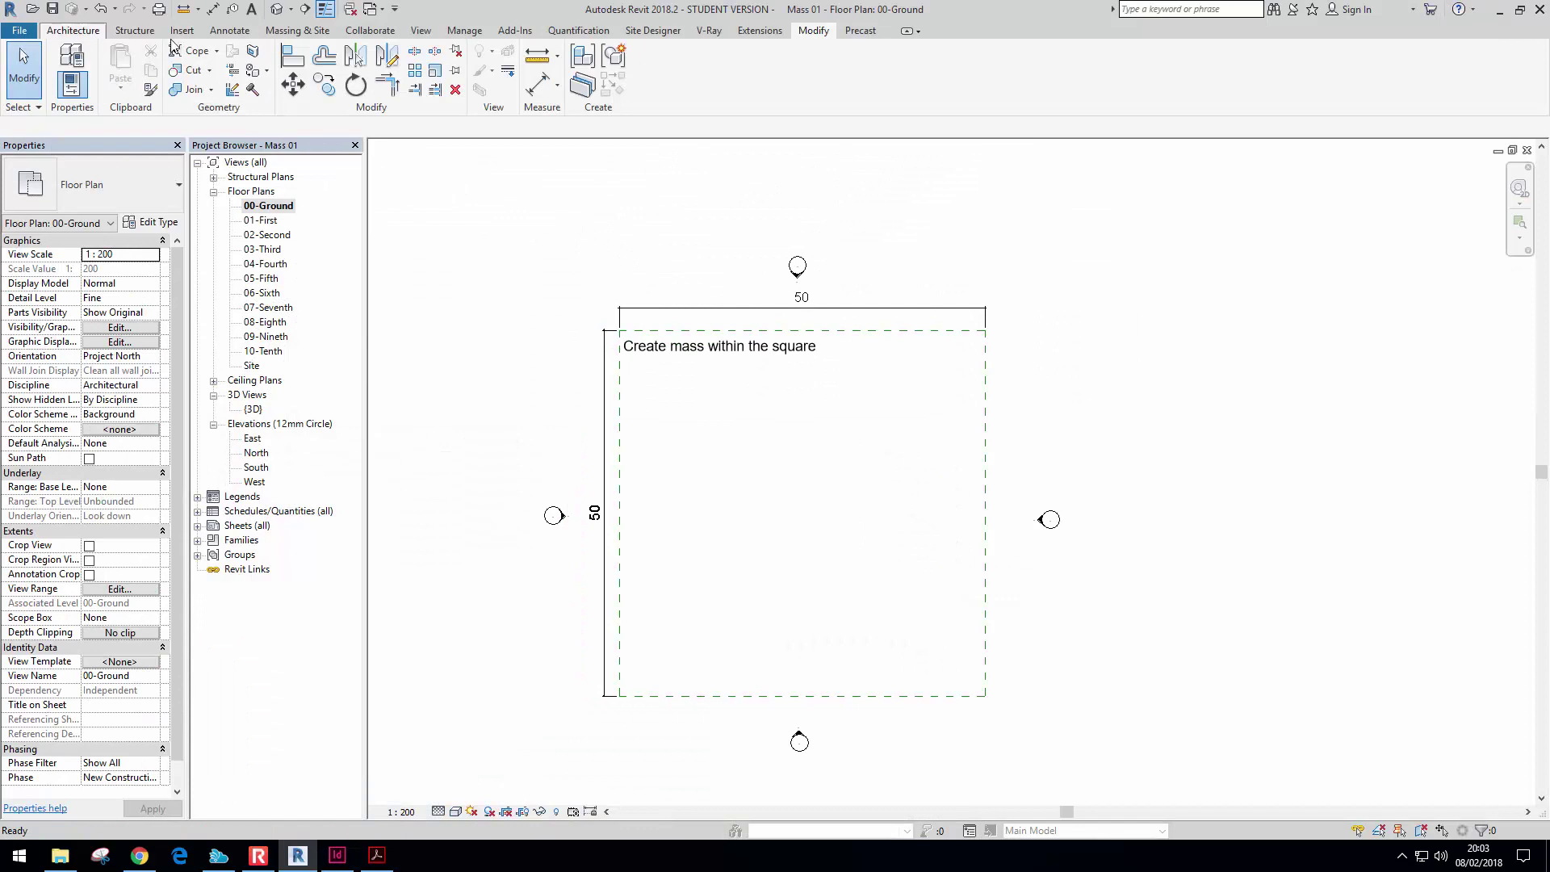
{"action": "left_click", "coordinate": [310, 33]}
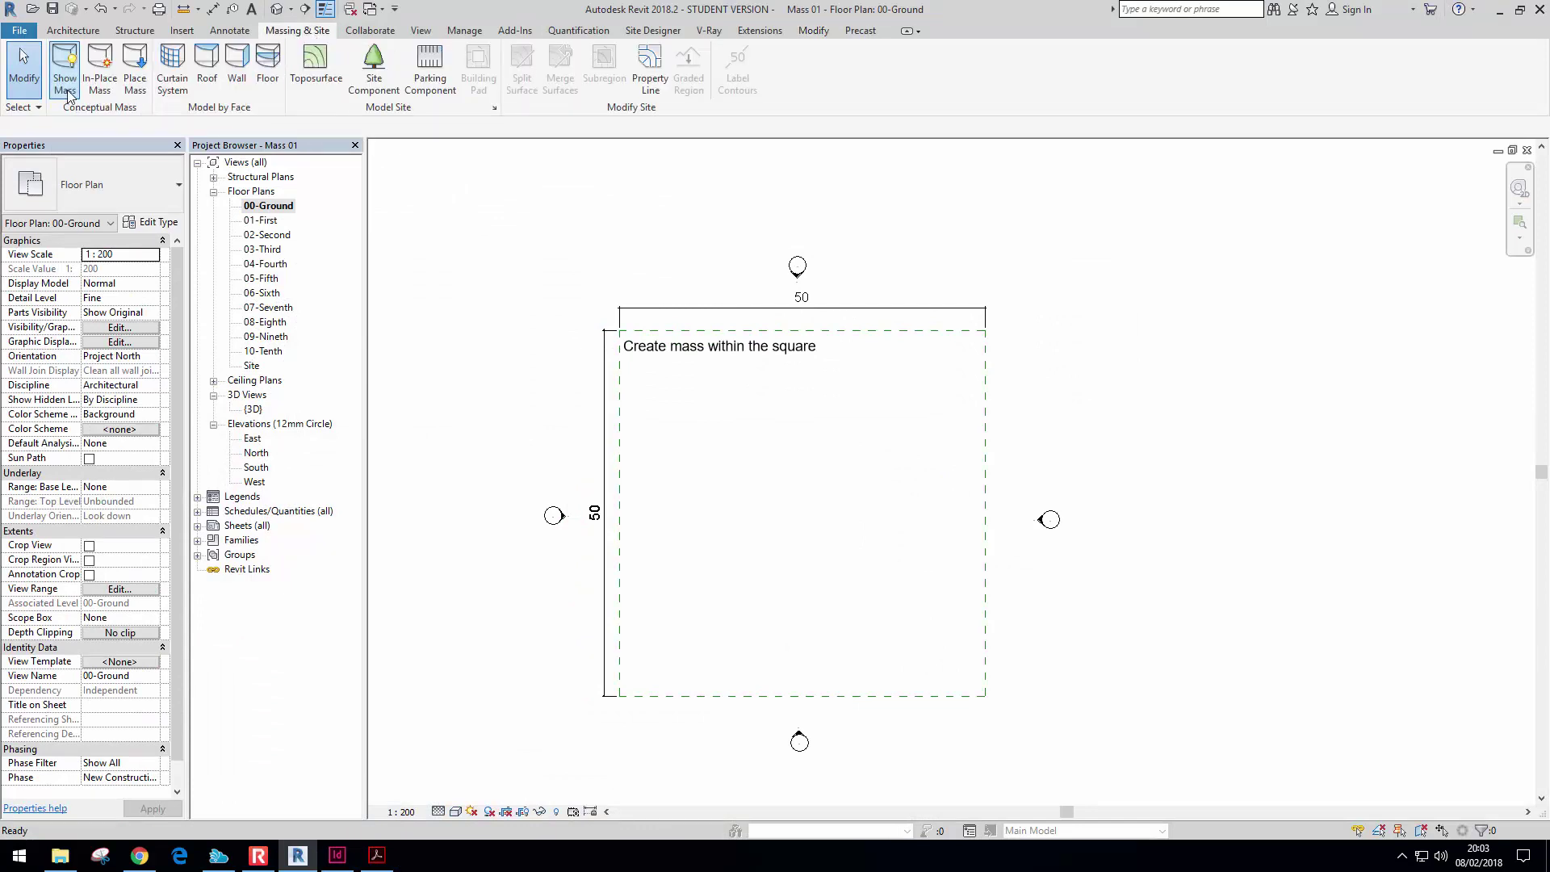
{"action": "left_click", "coordinate": [101, 75]}
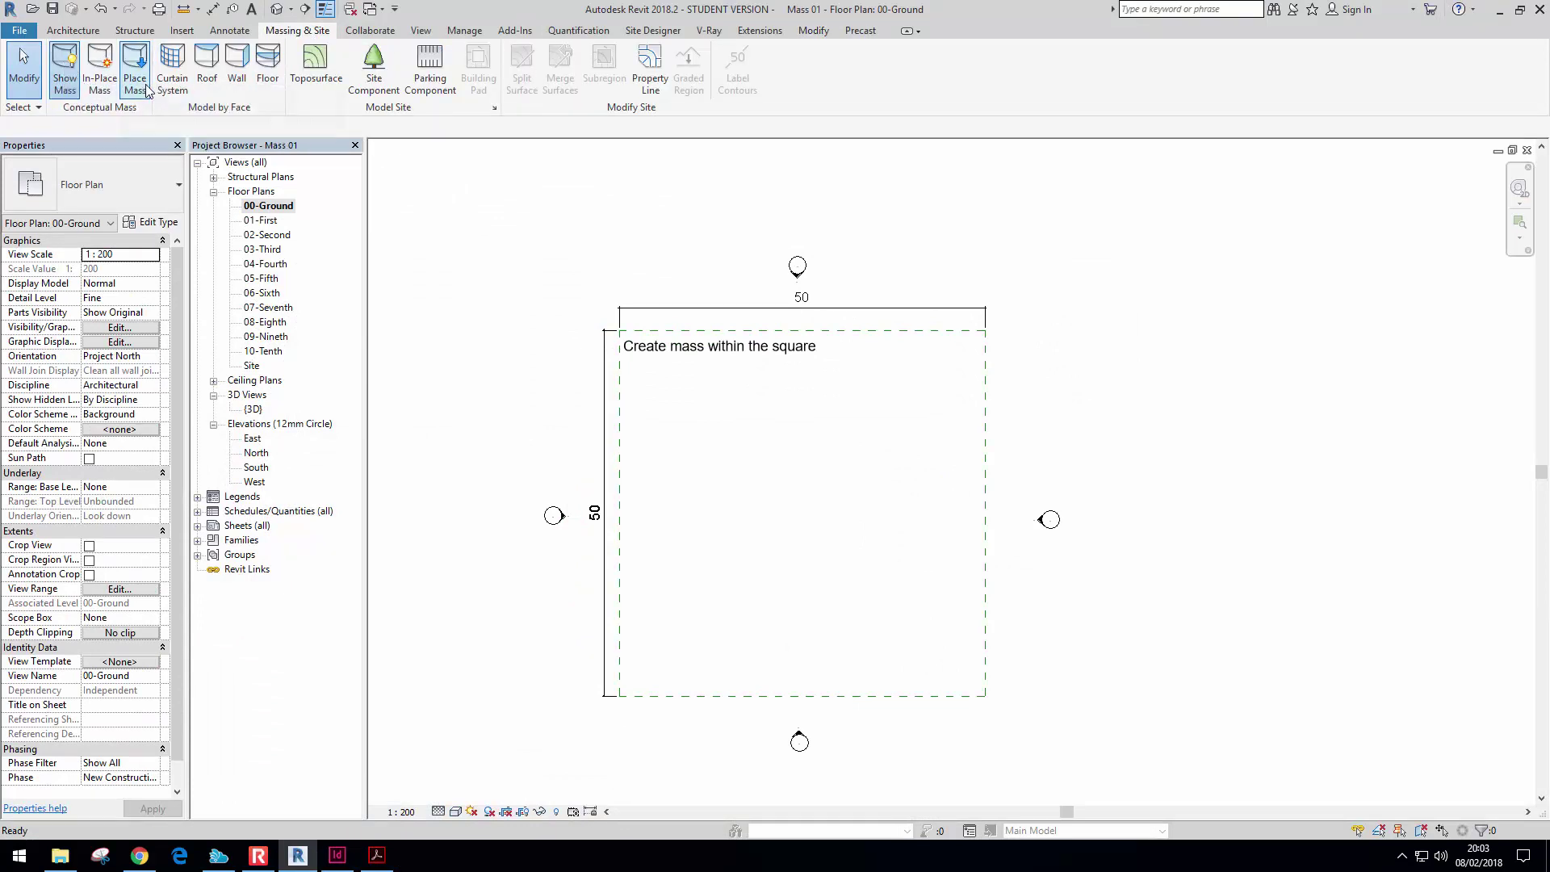
{"action": "left_click", "coordinate": [768, 454]}
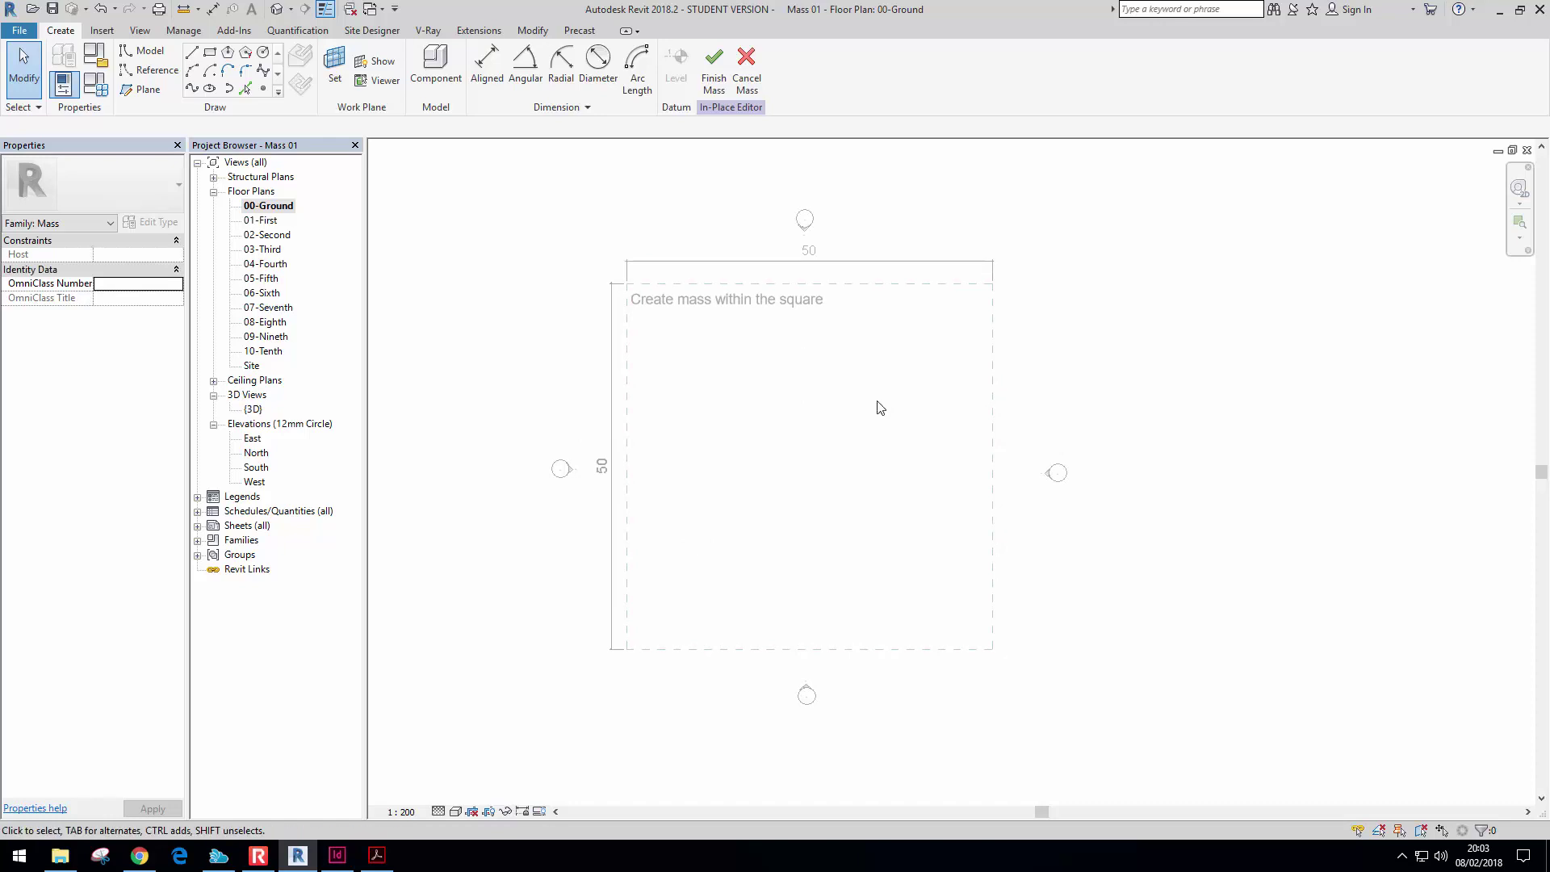
Draw two horizontal reference planes across the square, about 33.9 apart, and shift the lower plane slightly upward
{"action": "scroll", "coordinate": [847, 383], "scroll_direction": "up", "scroll_amount": 2}
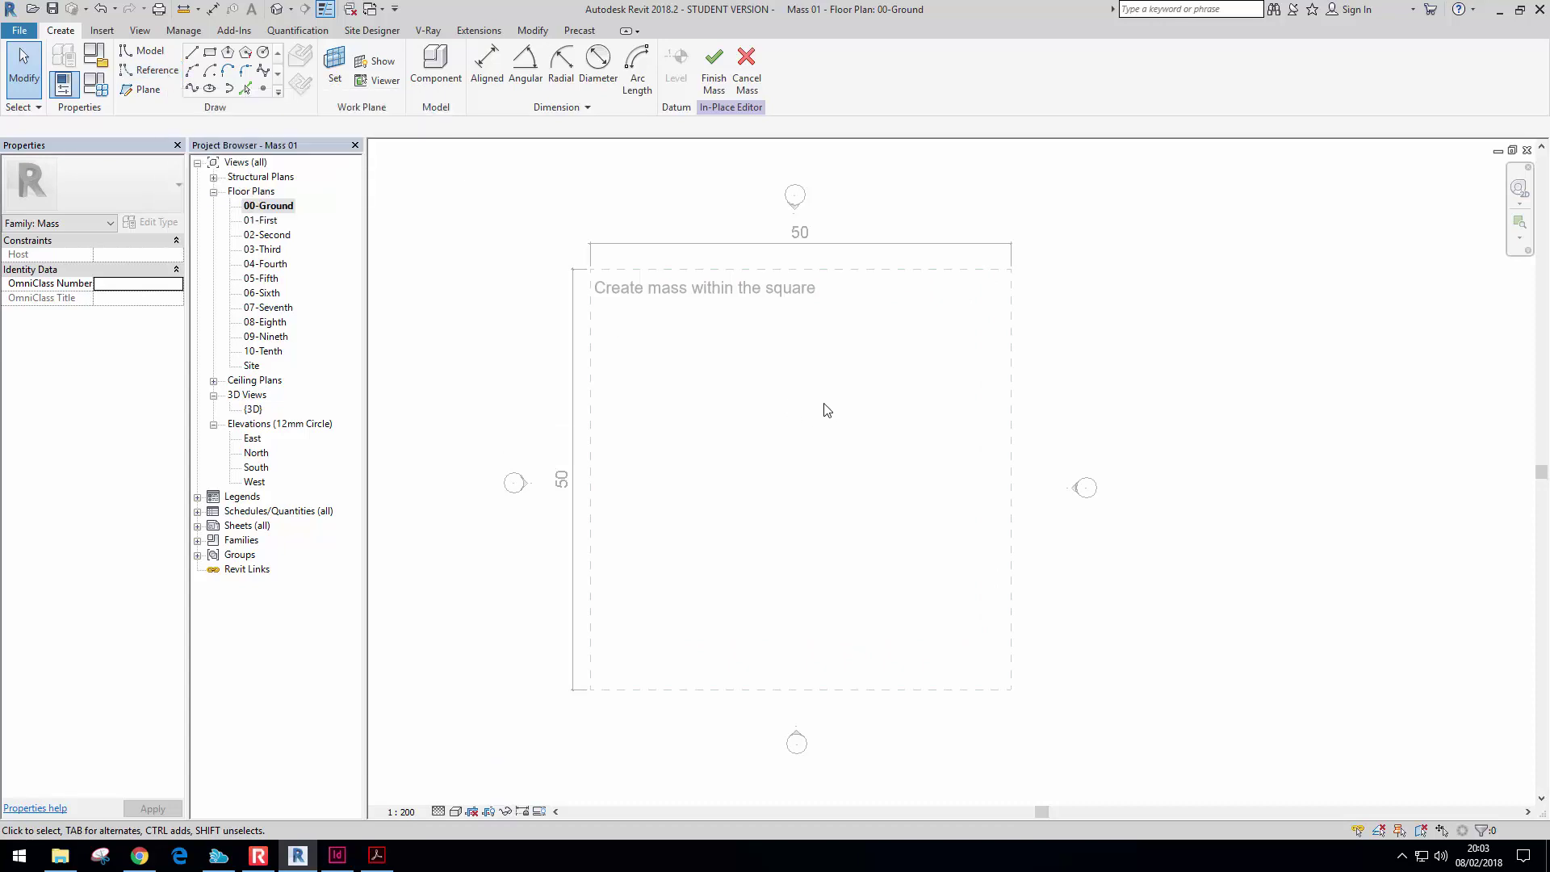
{"action": "left_click", "coordinate": [142, 95]}
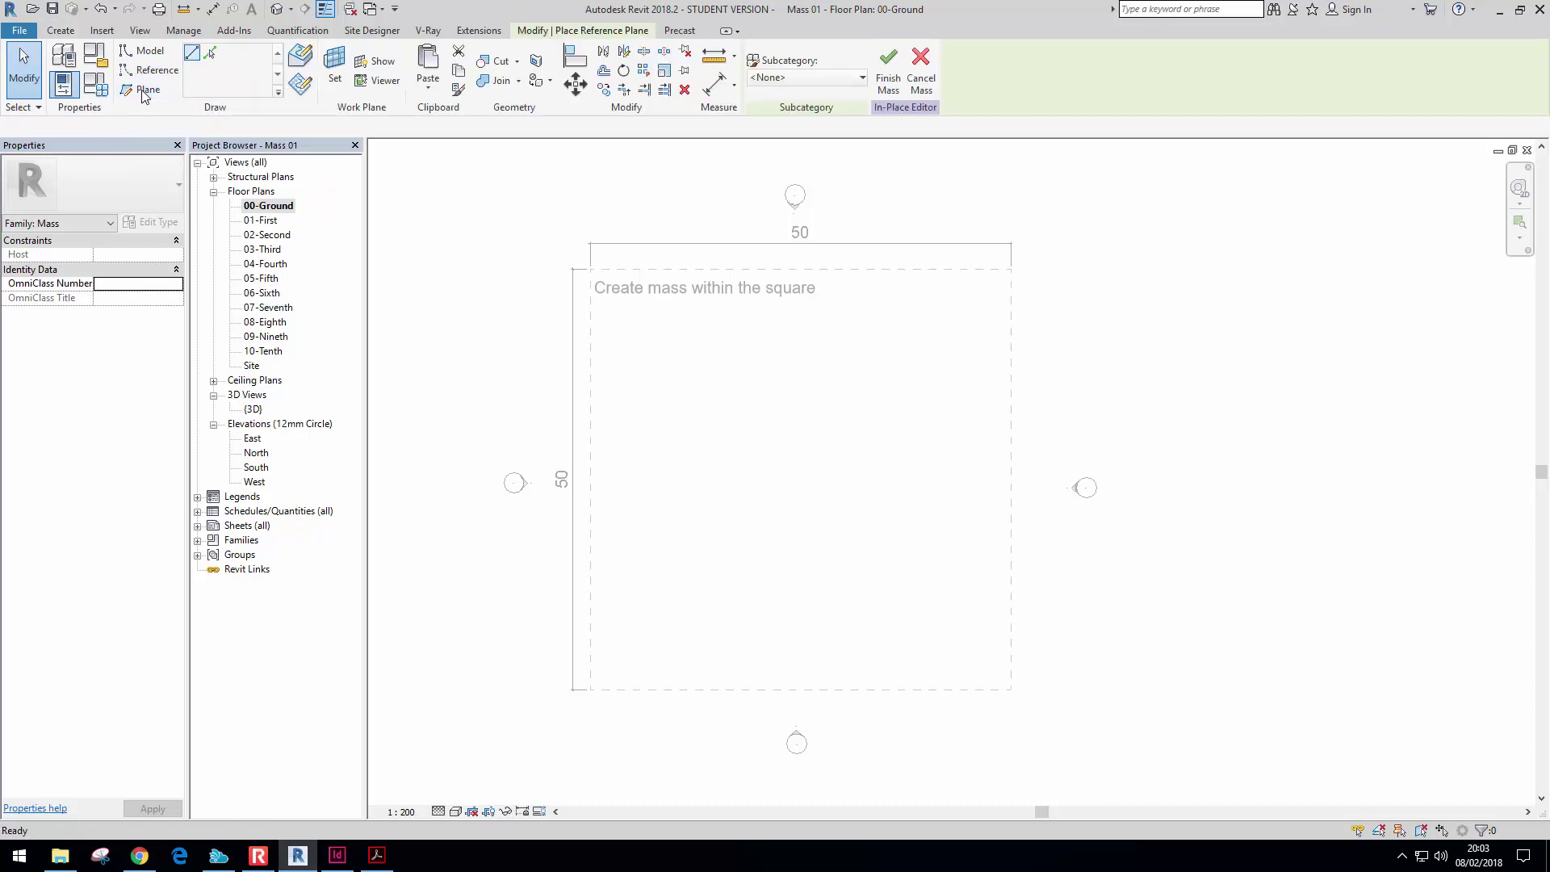
{"action": "left_click", "coordinate": [561, 618]}
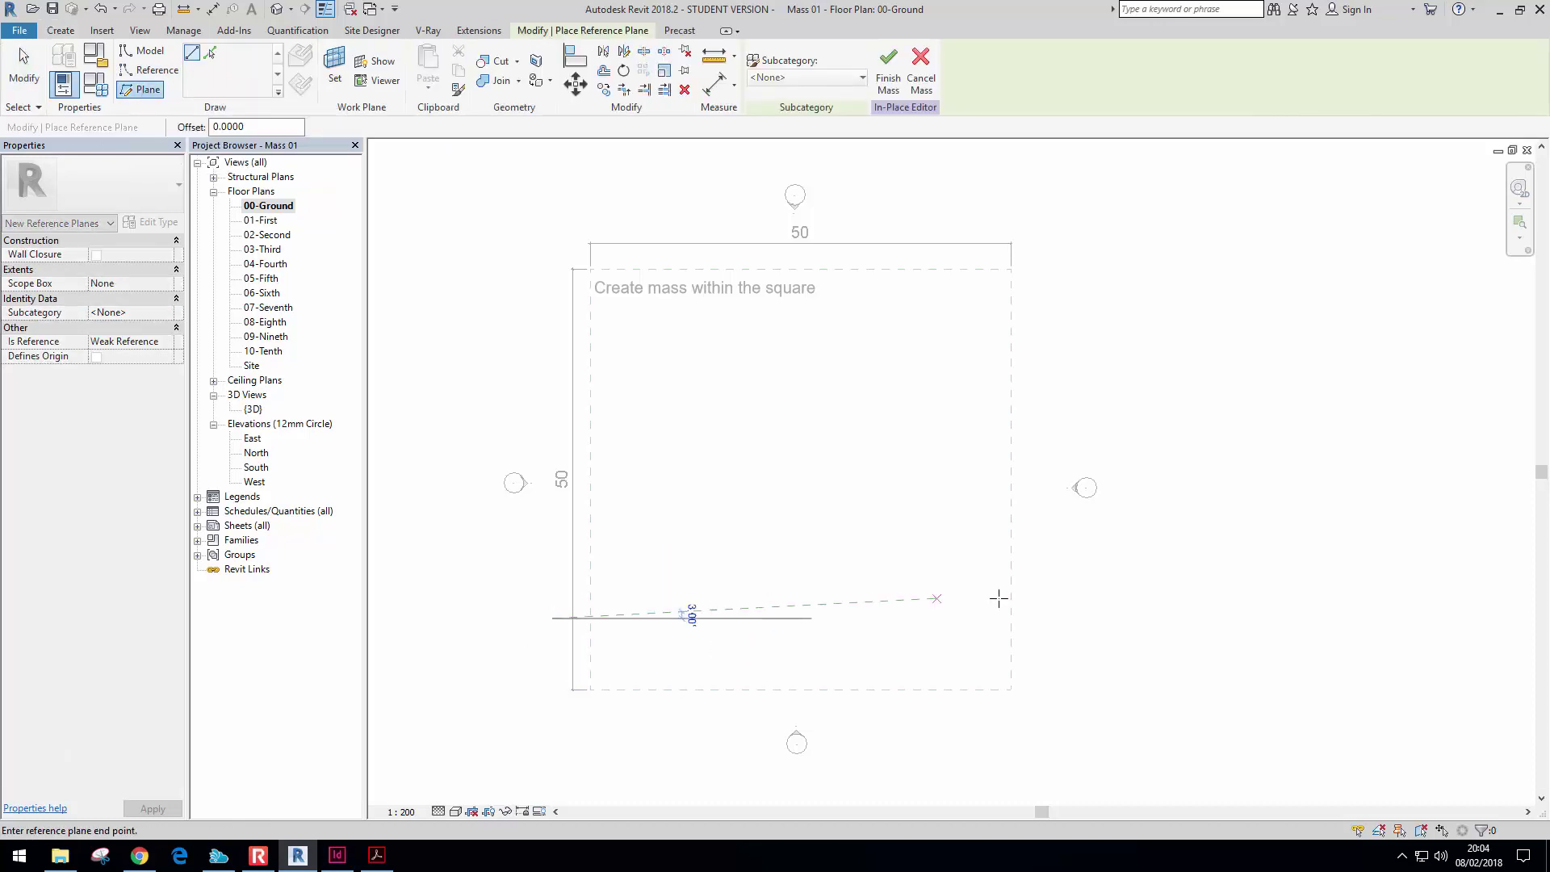
{"action": "left_click", "coordinate": [1074, 618]}
{"action": "left_click", "coordinate": [505, 333]}
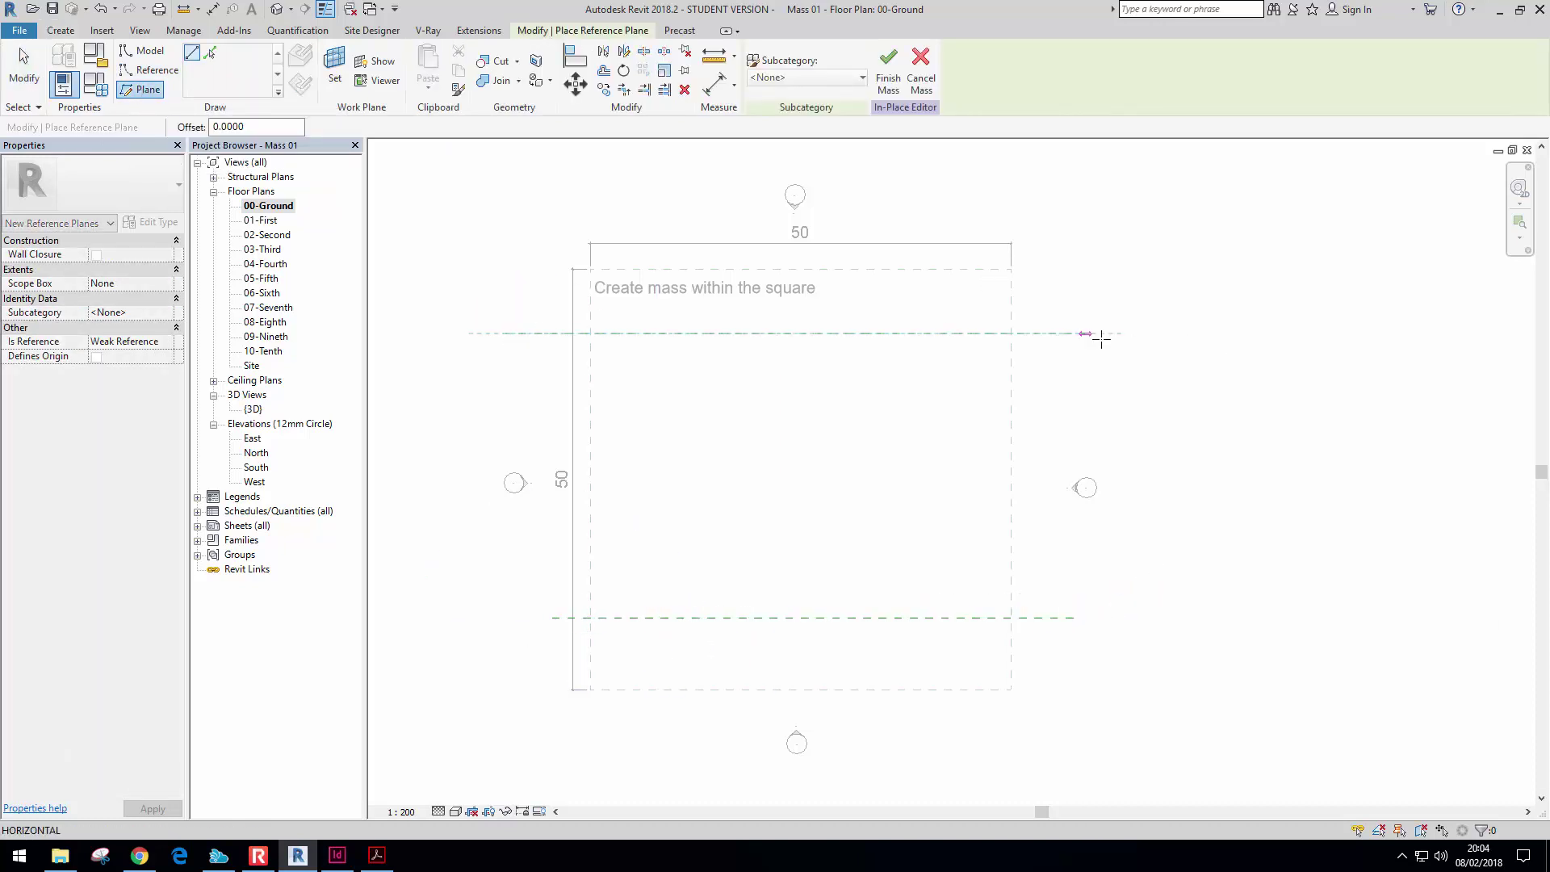
{"action": "left_click", "coordinate": [1124, 333]}
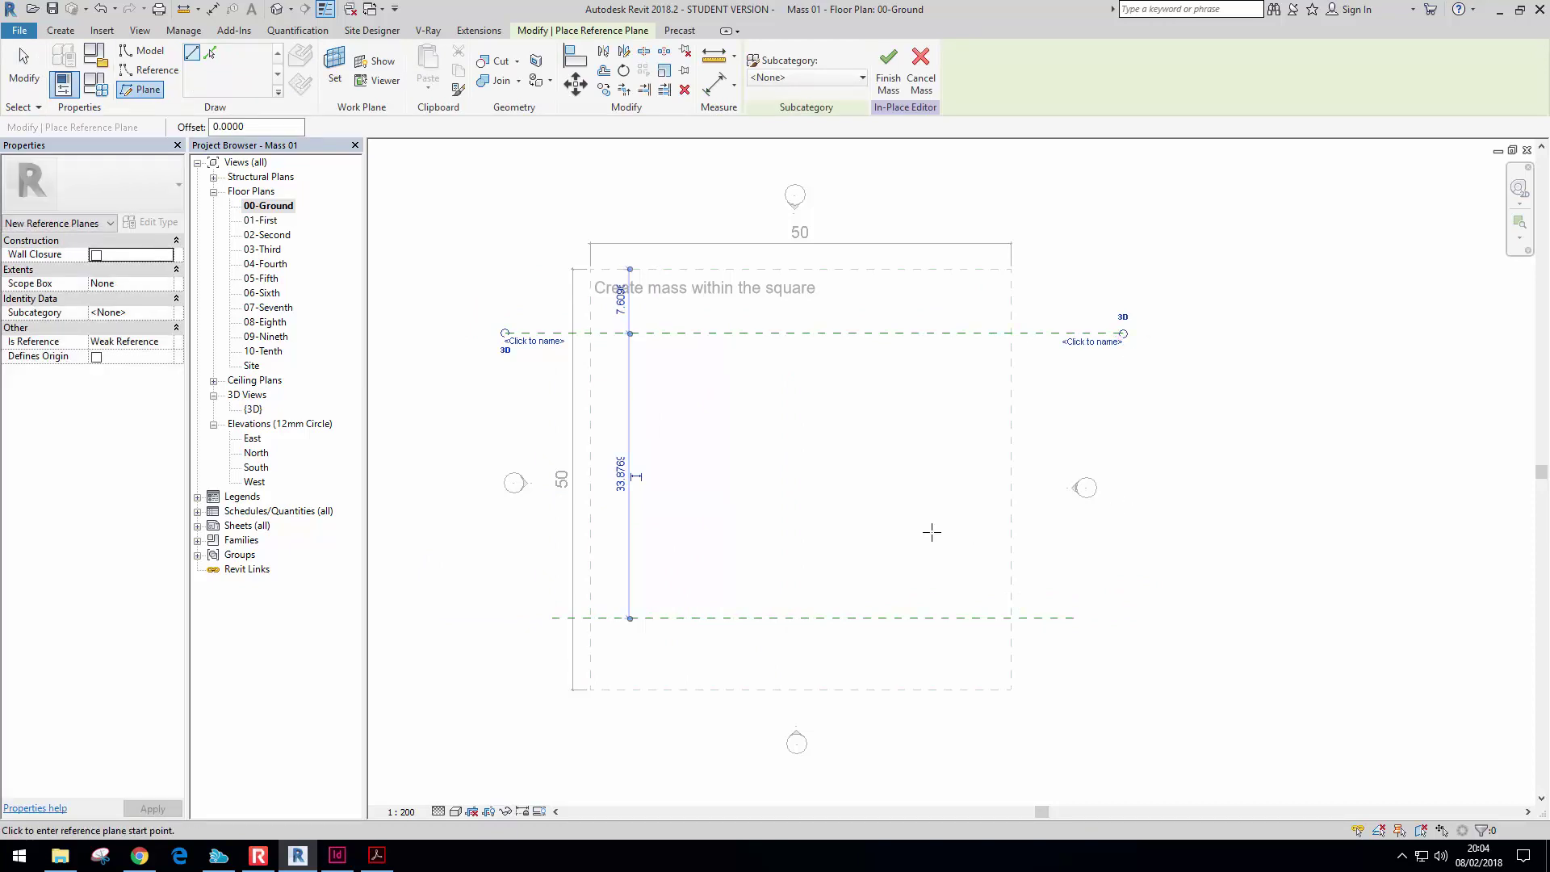
{"action": "key", "text": "Escape"}
{"action": "key", "text": "Escape"}
{"action": "left_click_drag", "start_coordinate": [862, 619], "coordinate": [820, 598]}
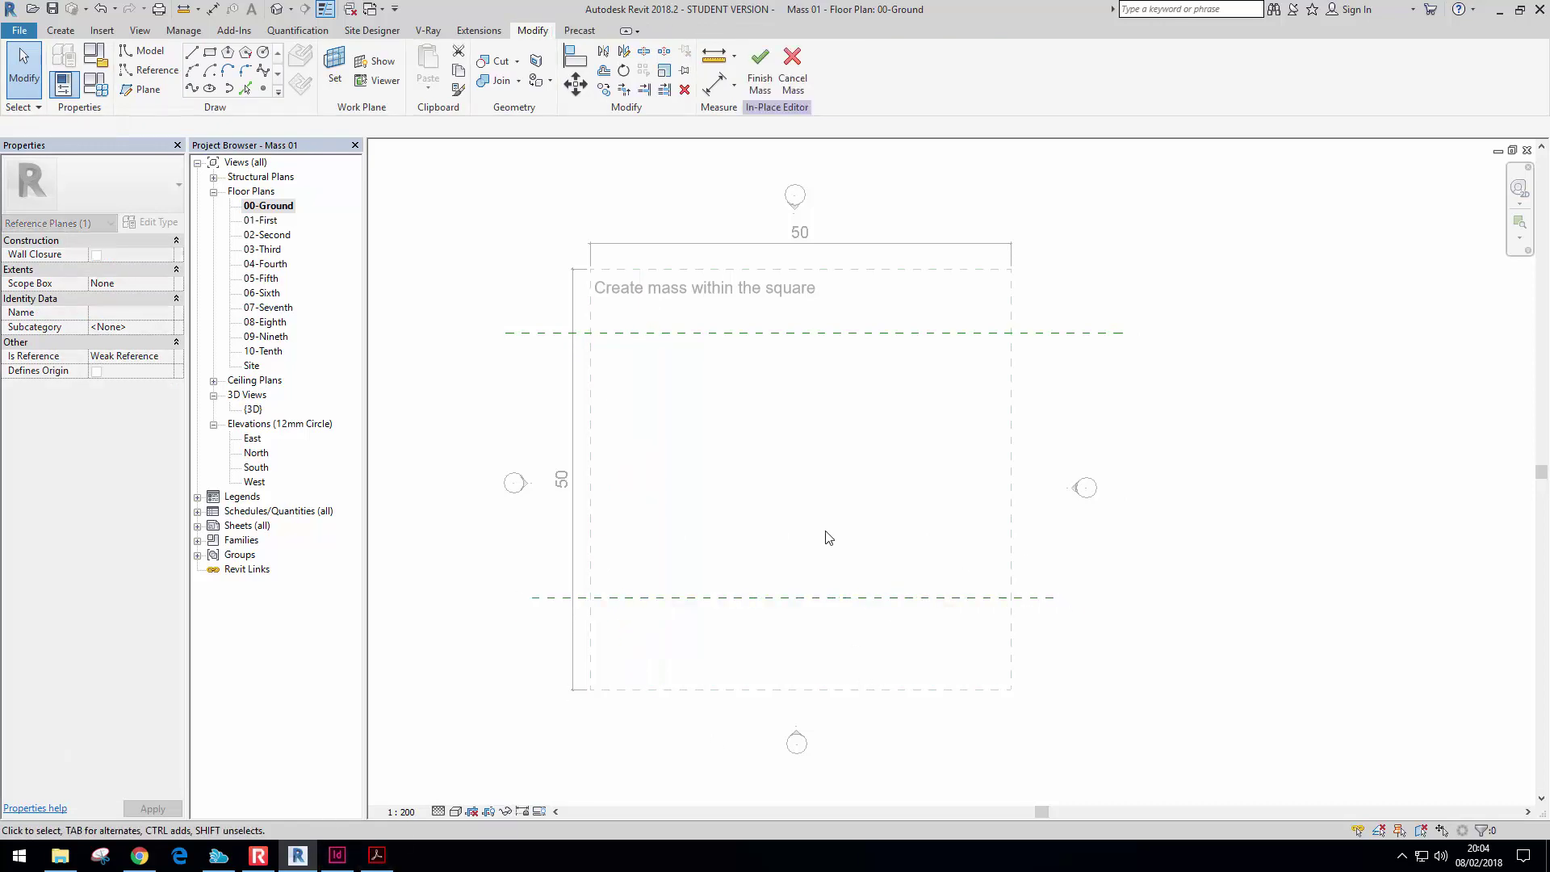
{"action": "left_click", "coordinate": [857, 565]}
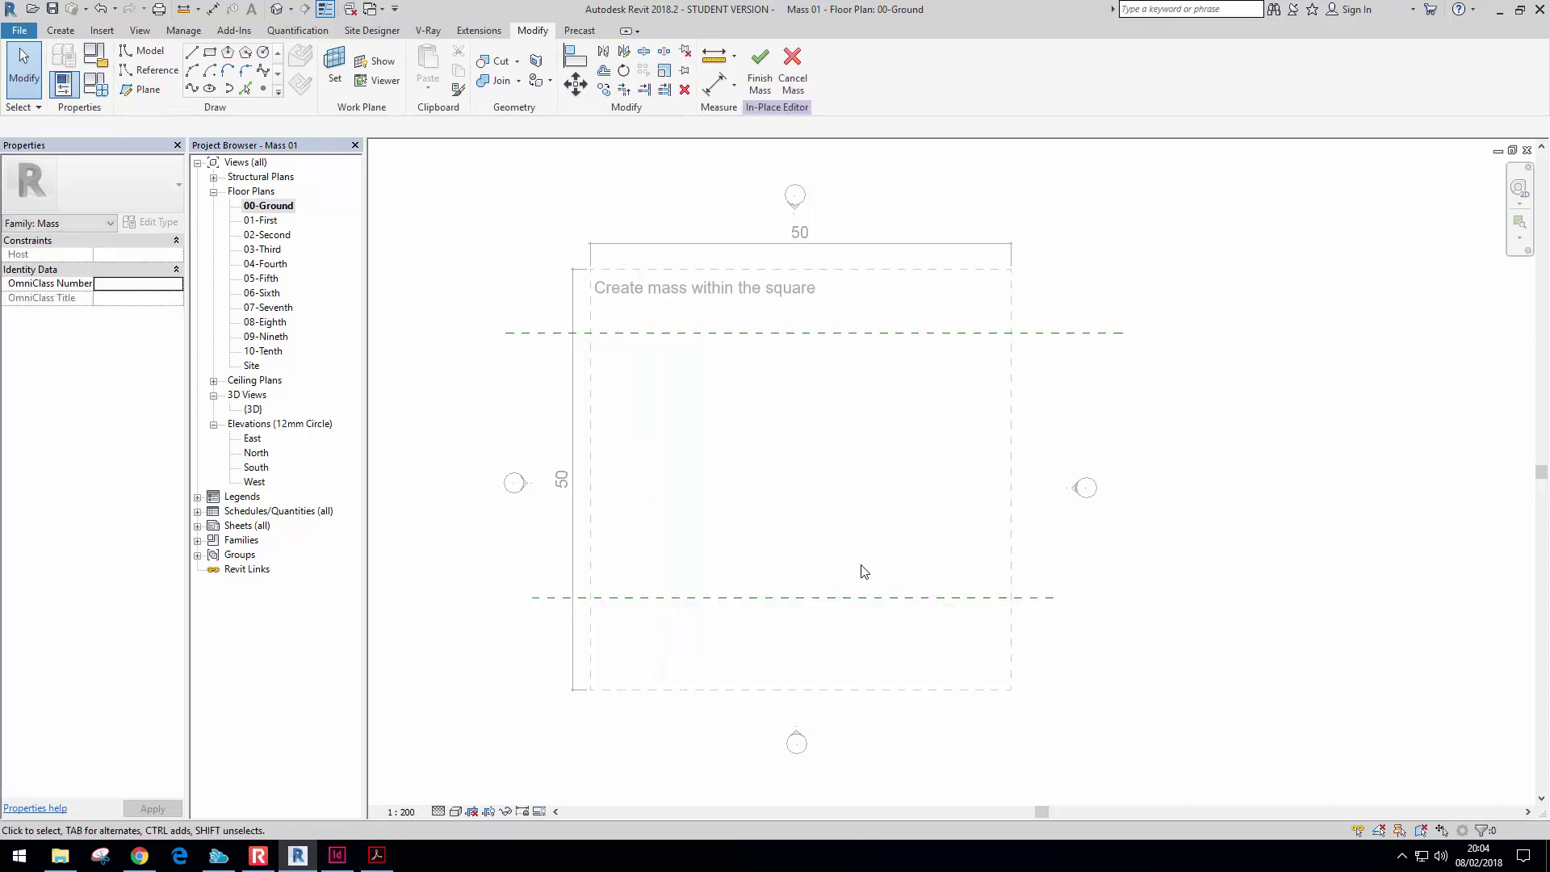
Pick the lower reference plane as the work plane for model lines and open the South elevation for sketching
{"action": "left_click", "coordinate": [193, 55]}
{"action": "left_click", "coordinate": [339, 78]}
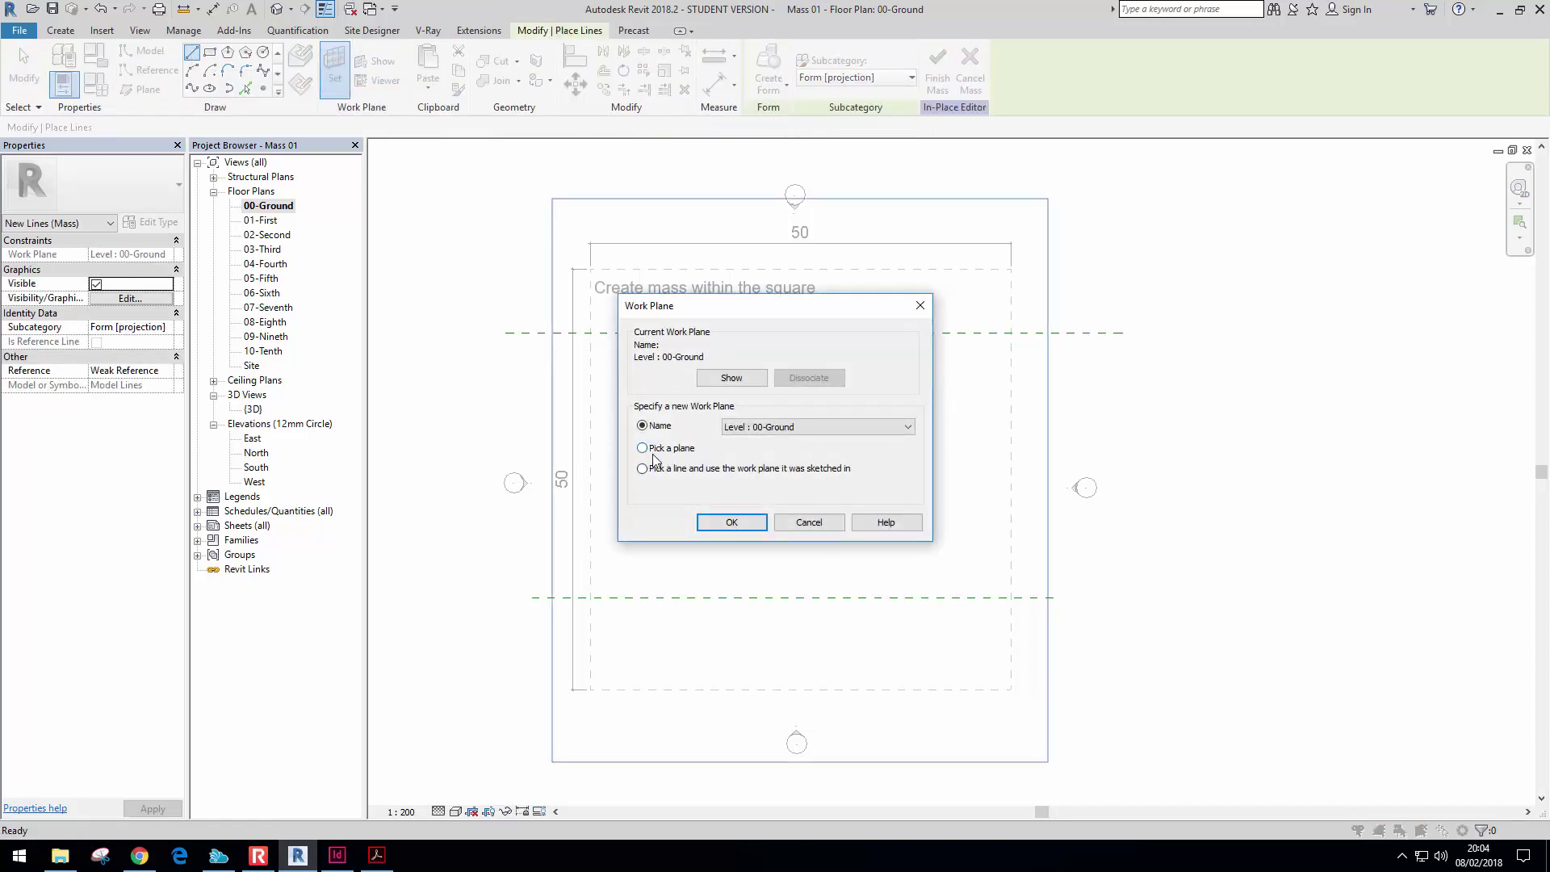
{"action": "left_click", "coordinate": [730, 522]}
{"action": "left_click", "coordinate": [724, 598]}
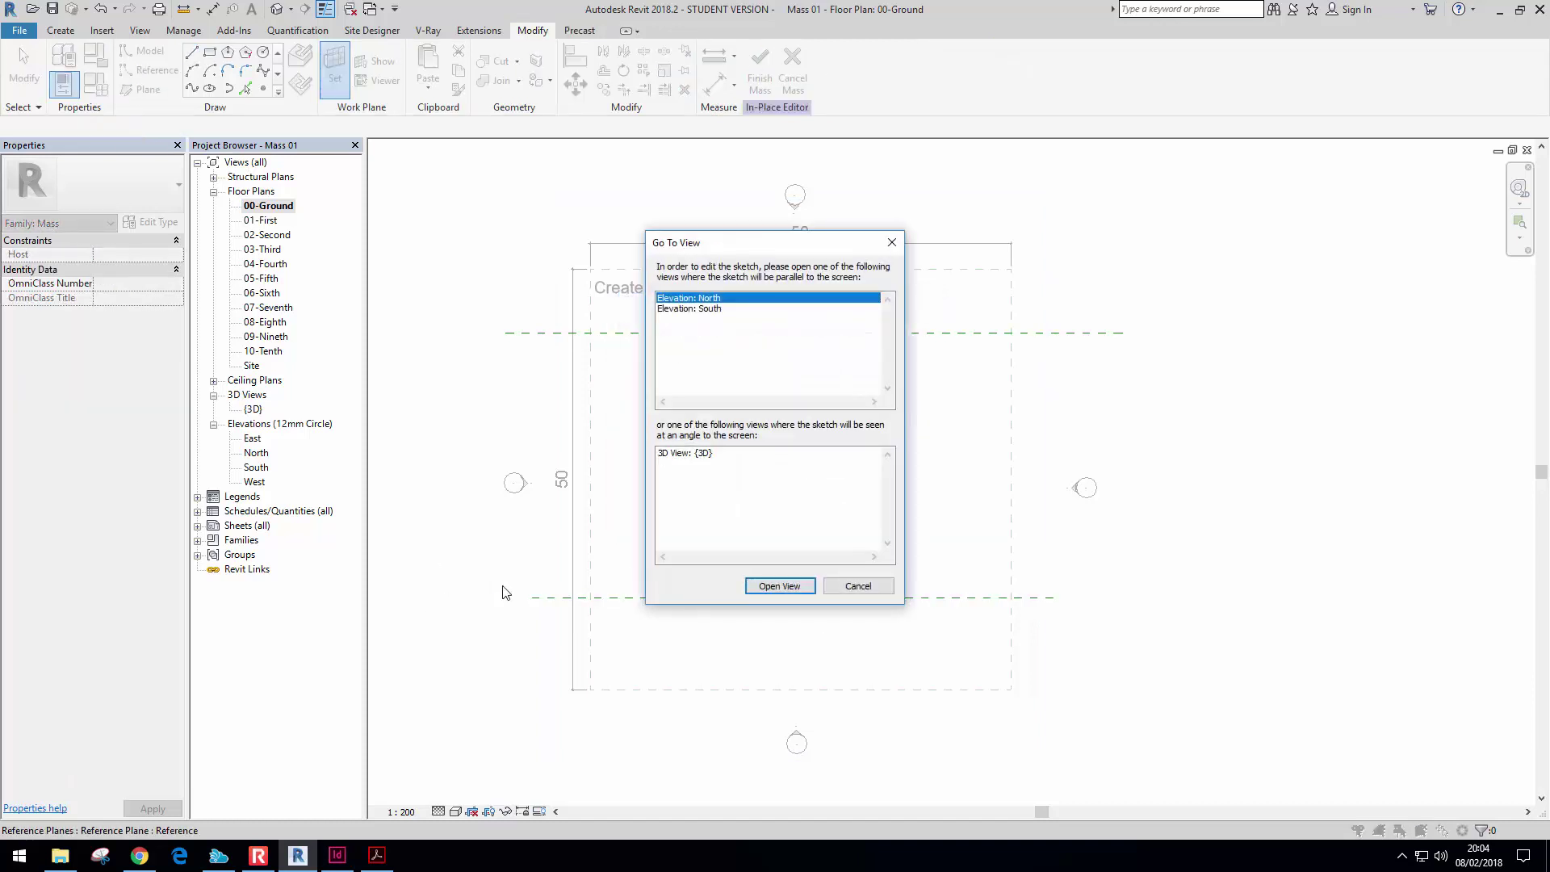
{"action": "left_click", "coordinate": [711, 311]}
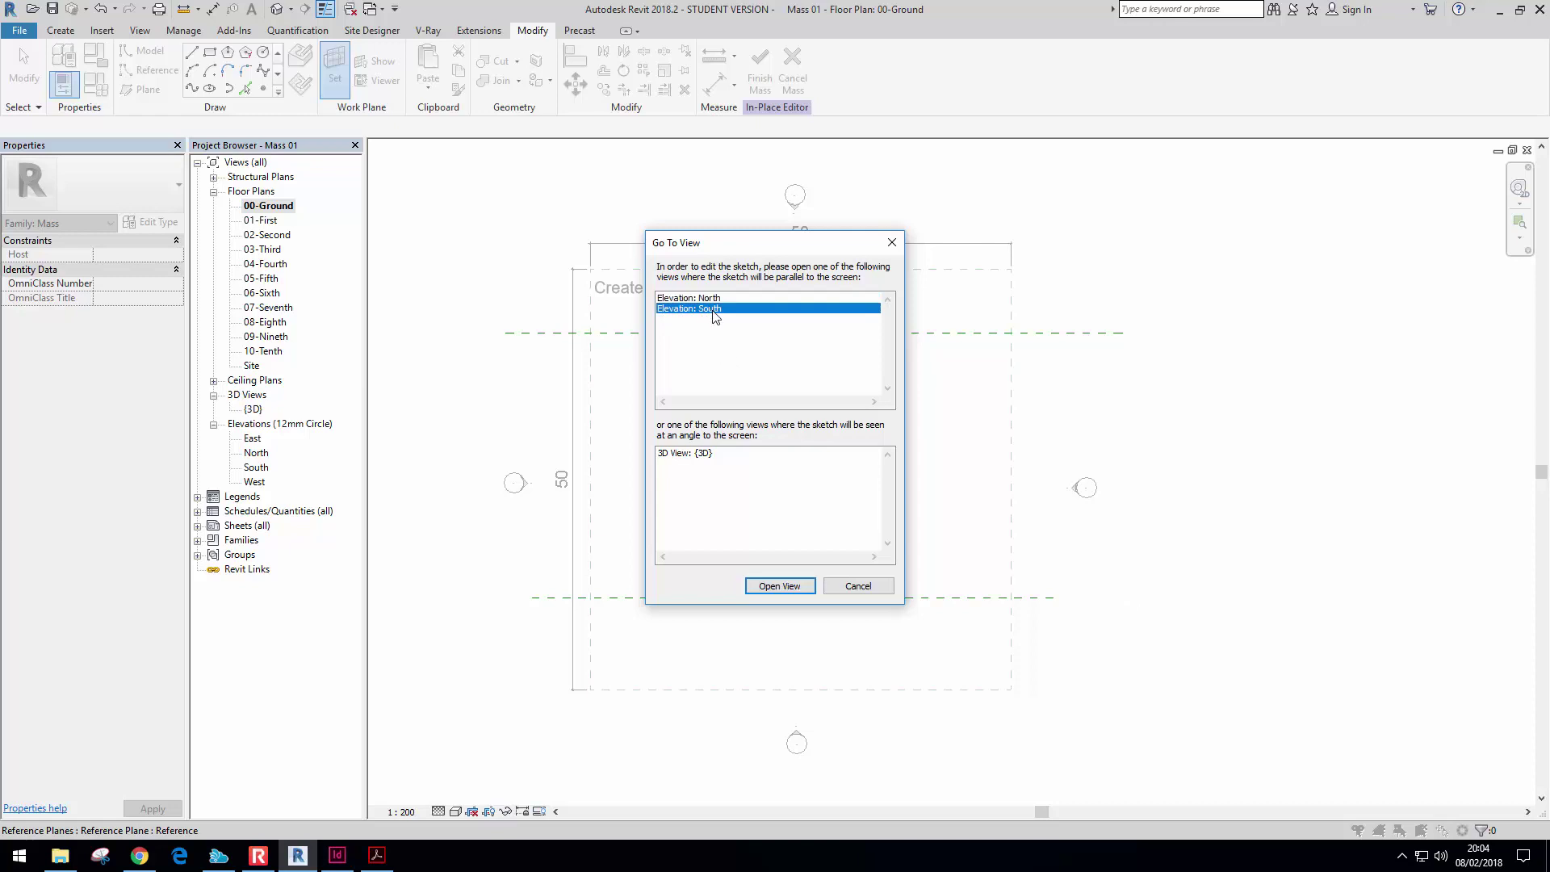
{"action": "left_click", "coordinate": [779, 586]}
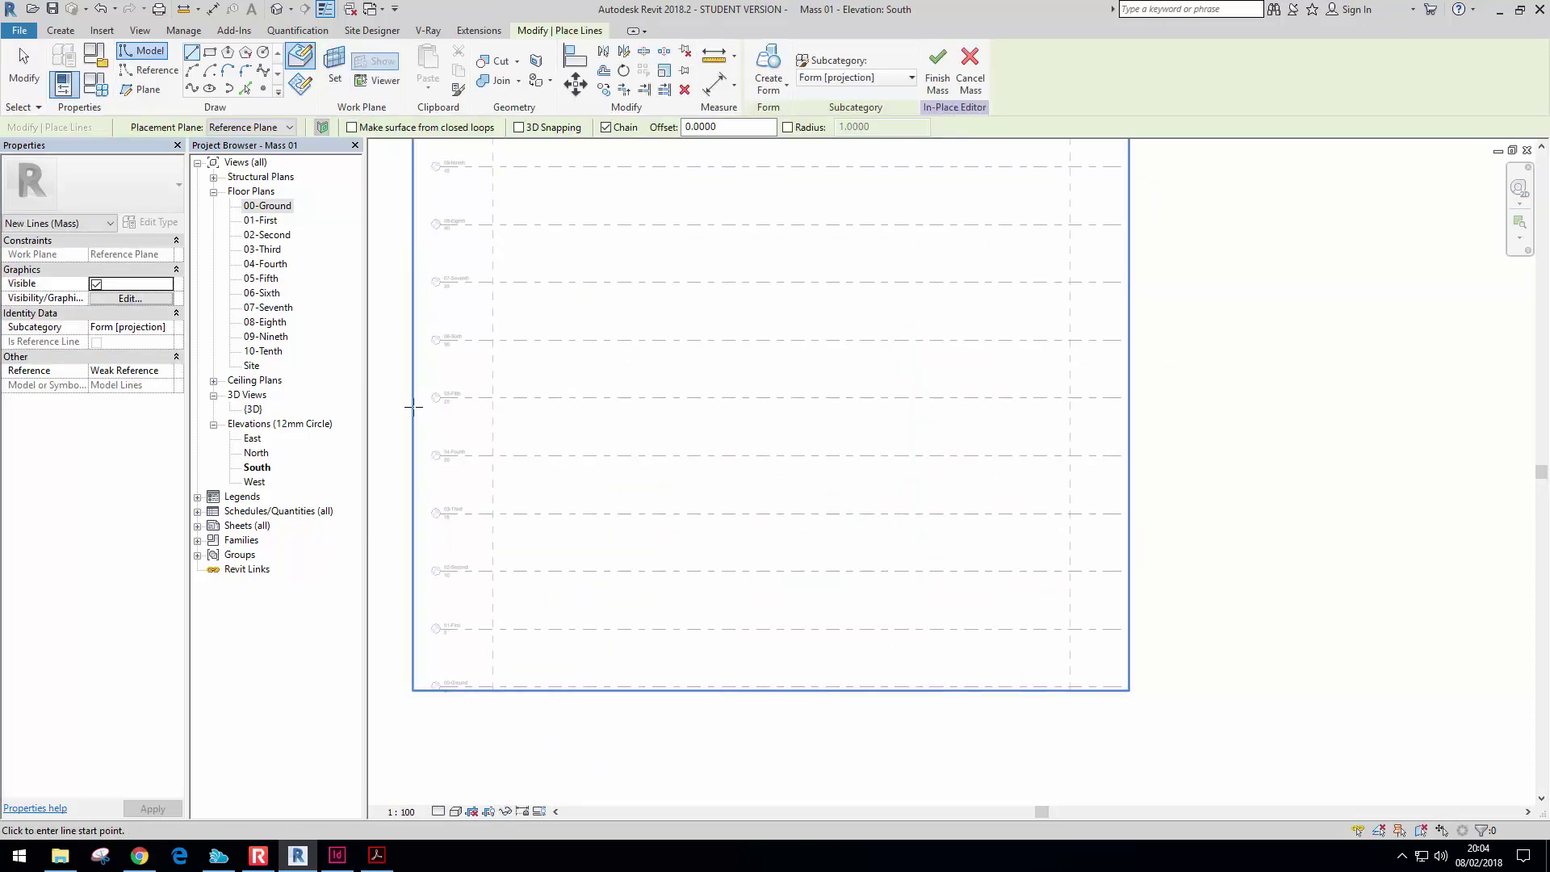
Draw a short convex arc from the 06-Sixth level down to just below 05-Fifth, near the square's right side
{"action": "middle_click_drag", "start_coordinate": [677, 397], "coordinate": [677, 420]}
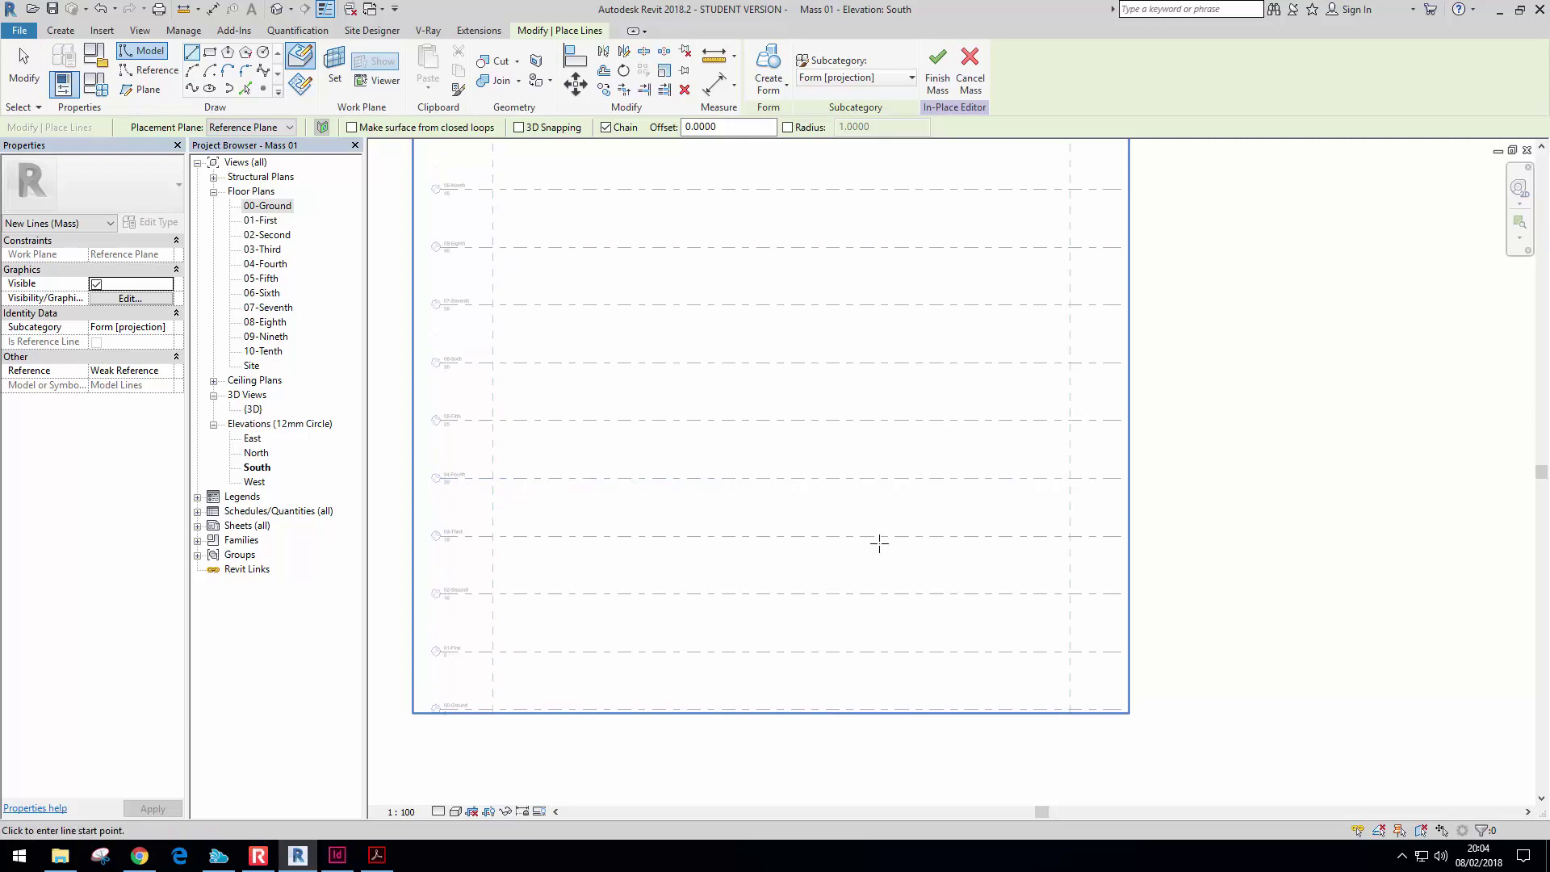
{"action": "scroll", "coordinate": [846, 529], "scroll_direction": "up", "scroll_amount": 1}
{"action": "middle_click_drag", "start_coordinate": [831, 526], "coordinate": [817, 571]}
{"action": "scroll", "coordinate": [816, 565], "scroll_direction": "down", "scroll_amount": 1}
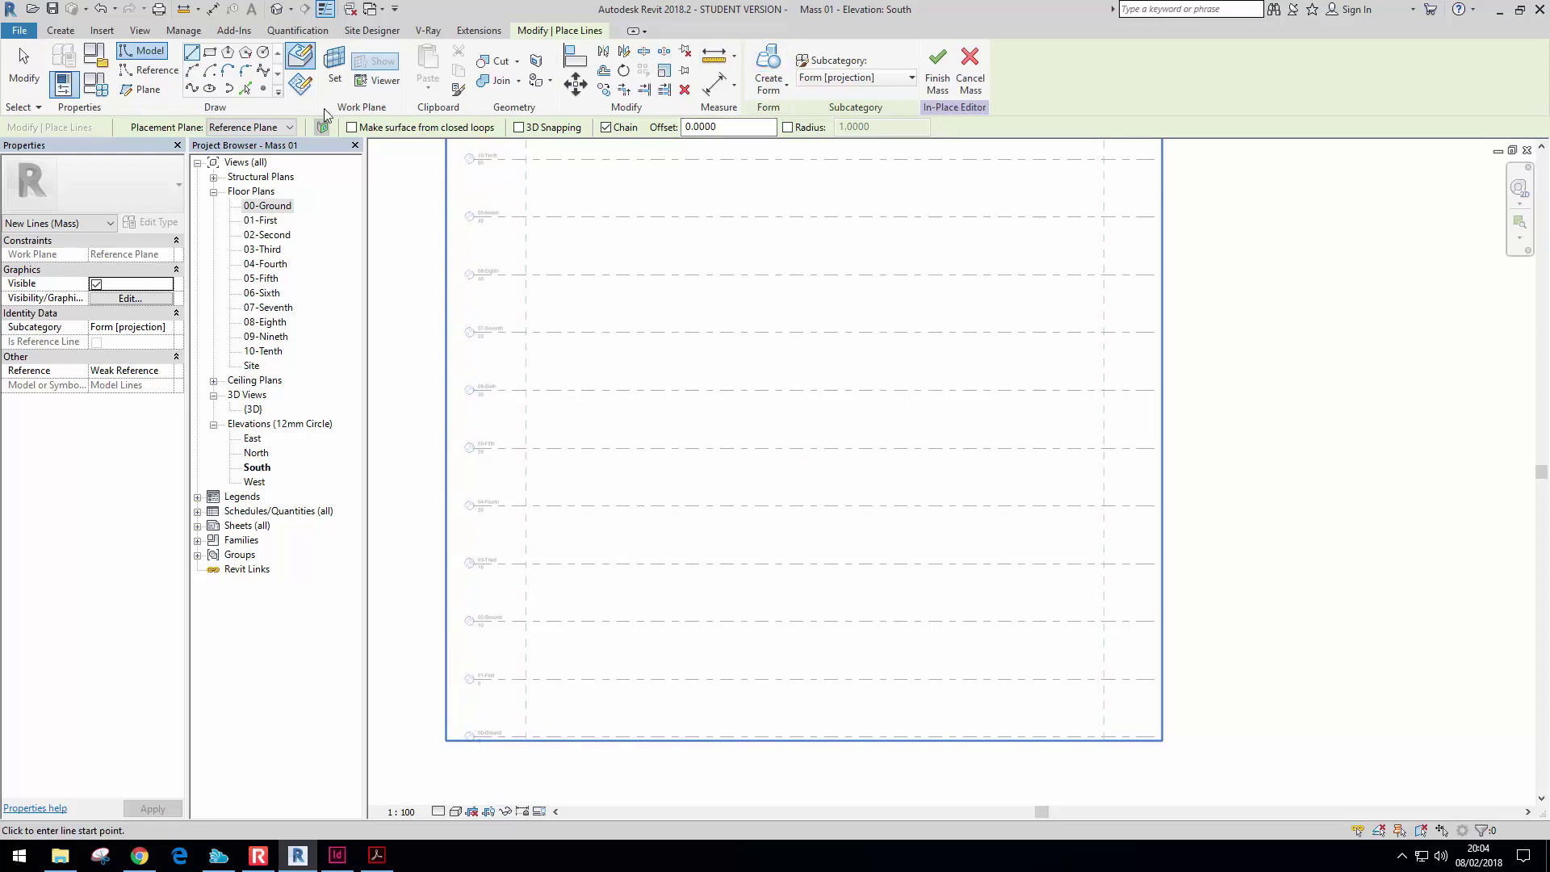
{"action": "left_click", "coordinate": [194, 72]}
{"action": "left_click", "coordinate": [1023, 461]}
{"action": "key", "text": "Escape"}
{"action": "left_click", "coordinate": [963, 391]}
{"action": "left_click", "coordinate": [1022, 461]}
{"action": "left_click", "coordinate": [1005, 414]}
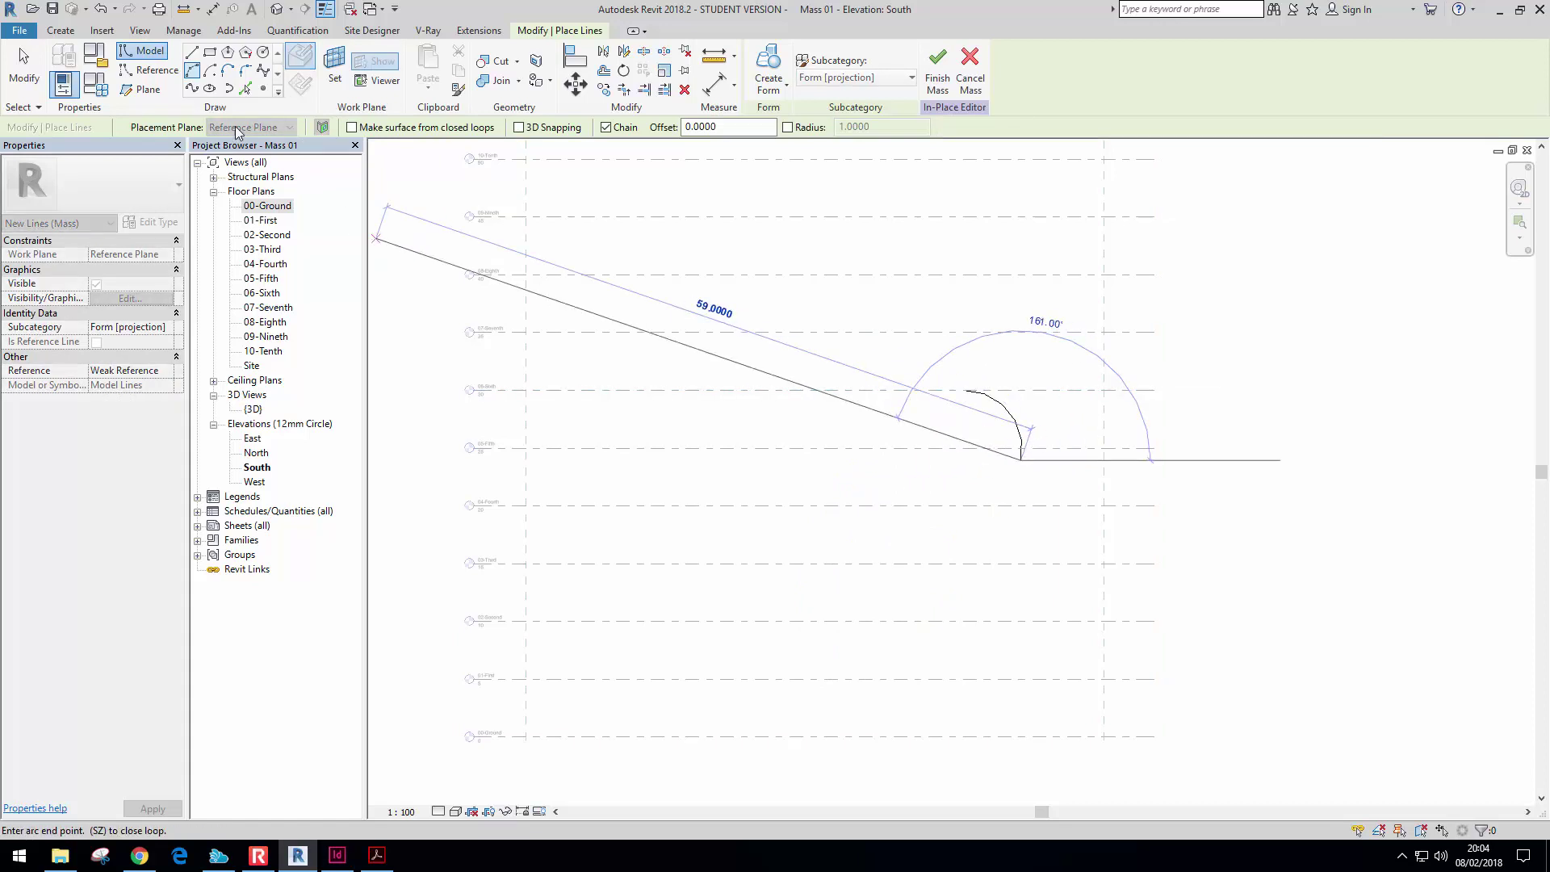
{"action": "key", "text": "Escape"}
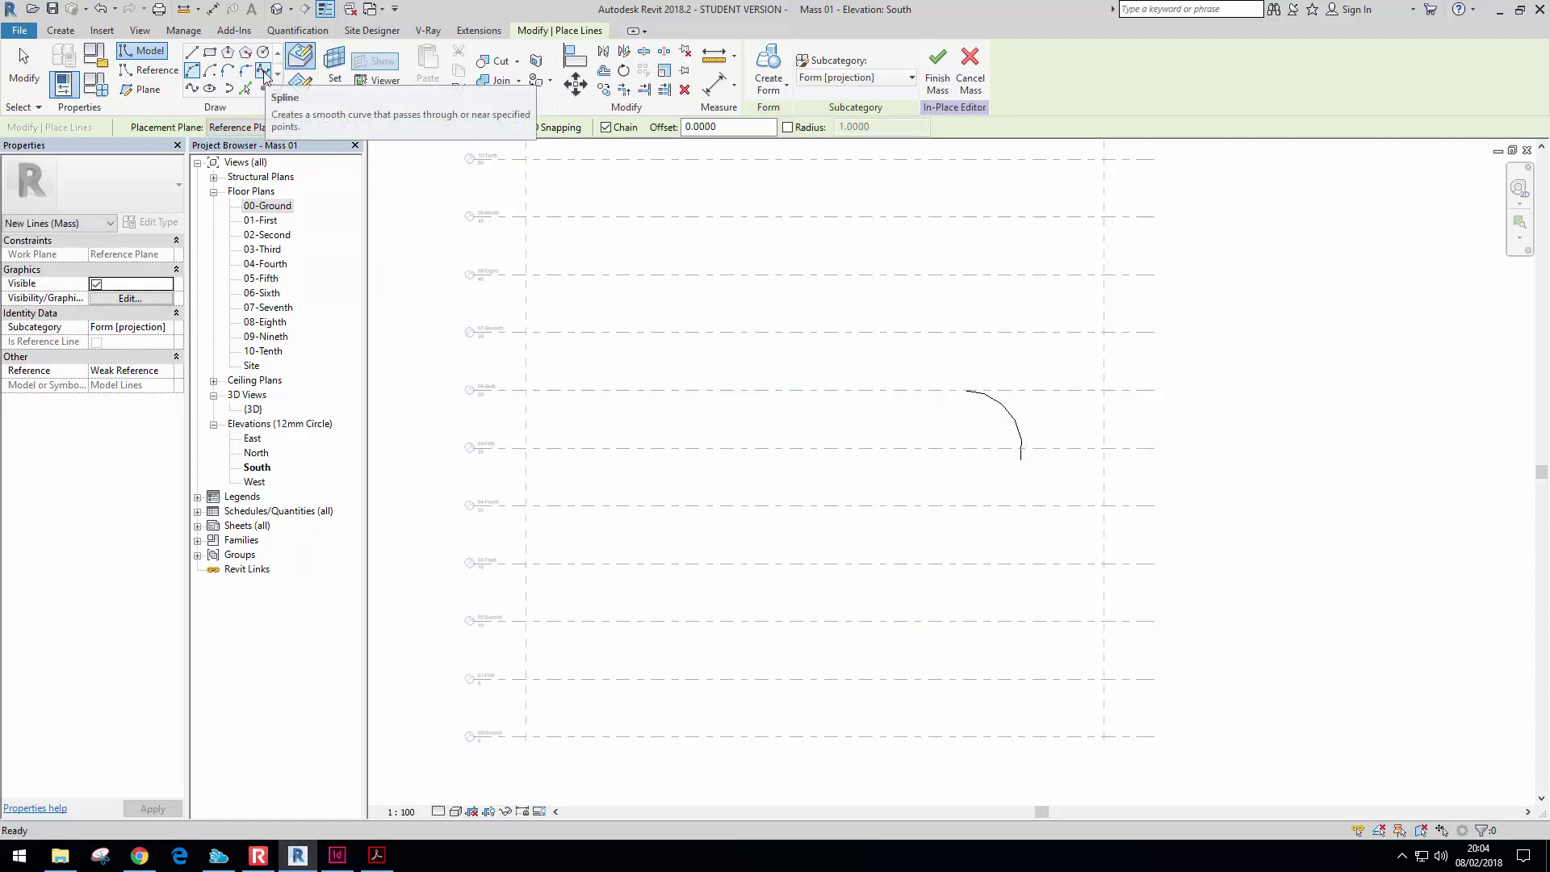
Continue the curve with three connected arcs, a long one down to 02-Second, a dip and a hump, and shift the whole chain slightly downward
{"action": "left_click", "coordinate": [194, 73]}
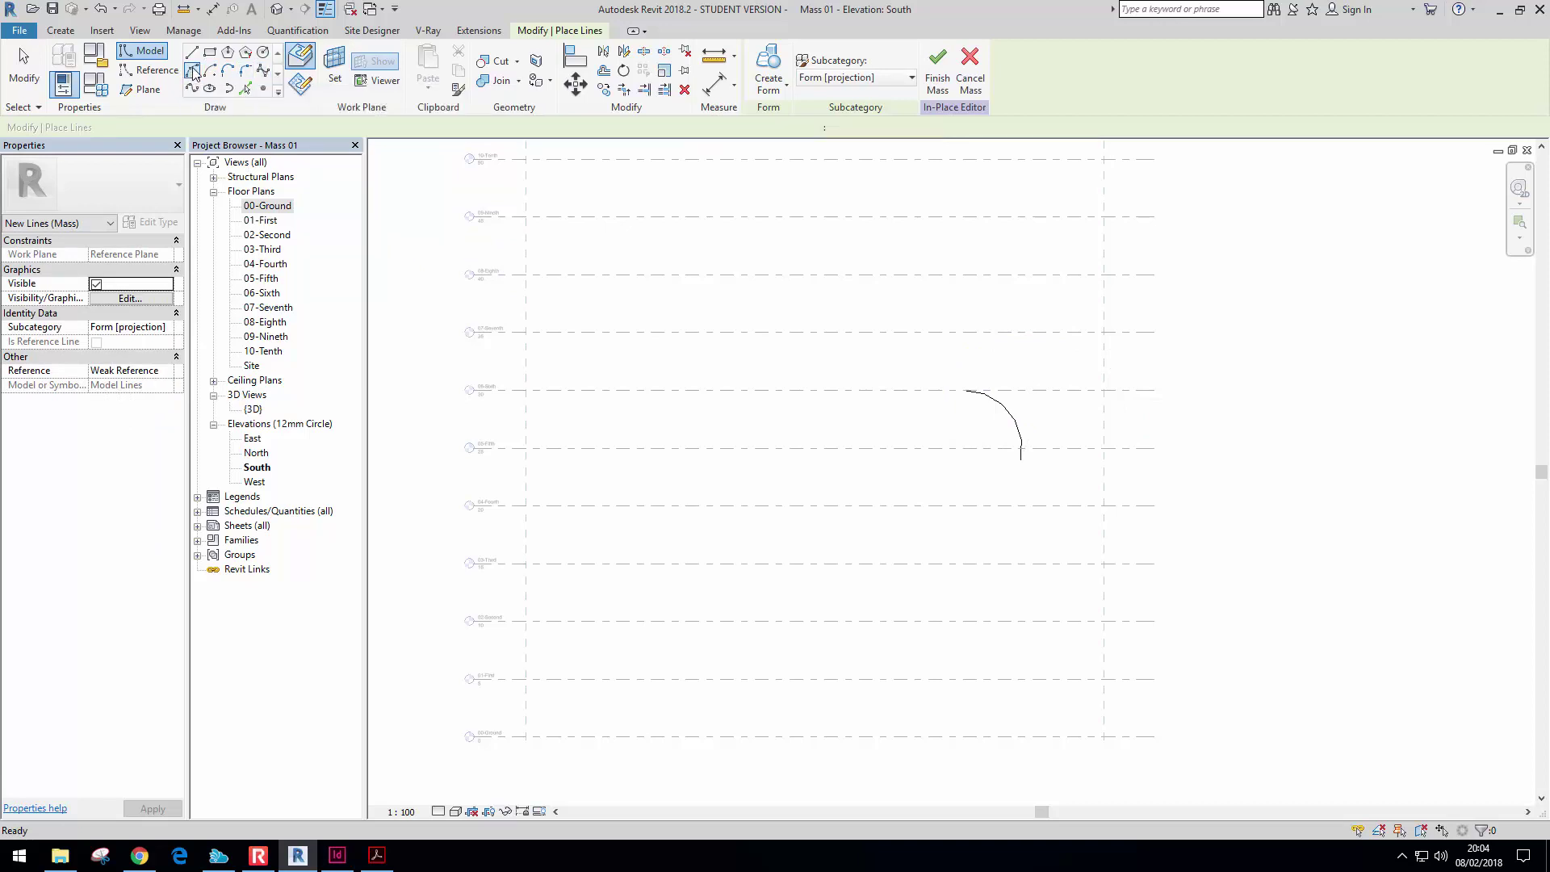
{"action": "left_click", "coordinate": [967, 391]}
{"action": "left_click", "coordinate": [748, 621]}
{"action": "left_click", "coordinate": [818, 494]}
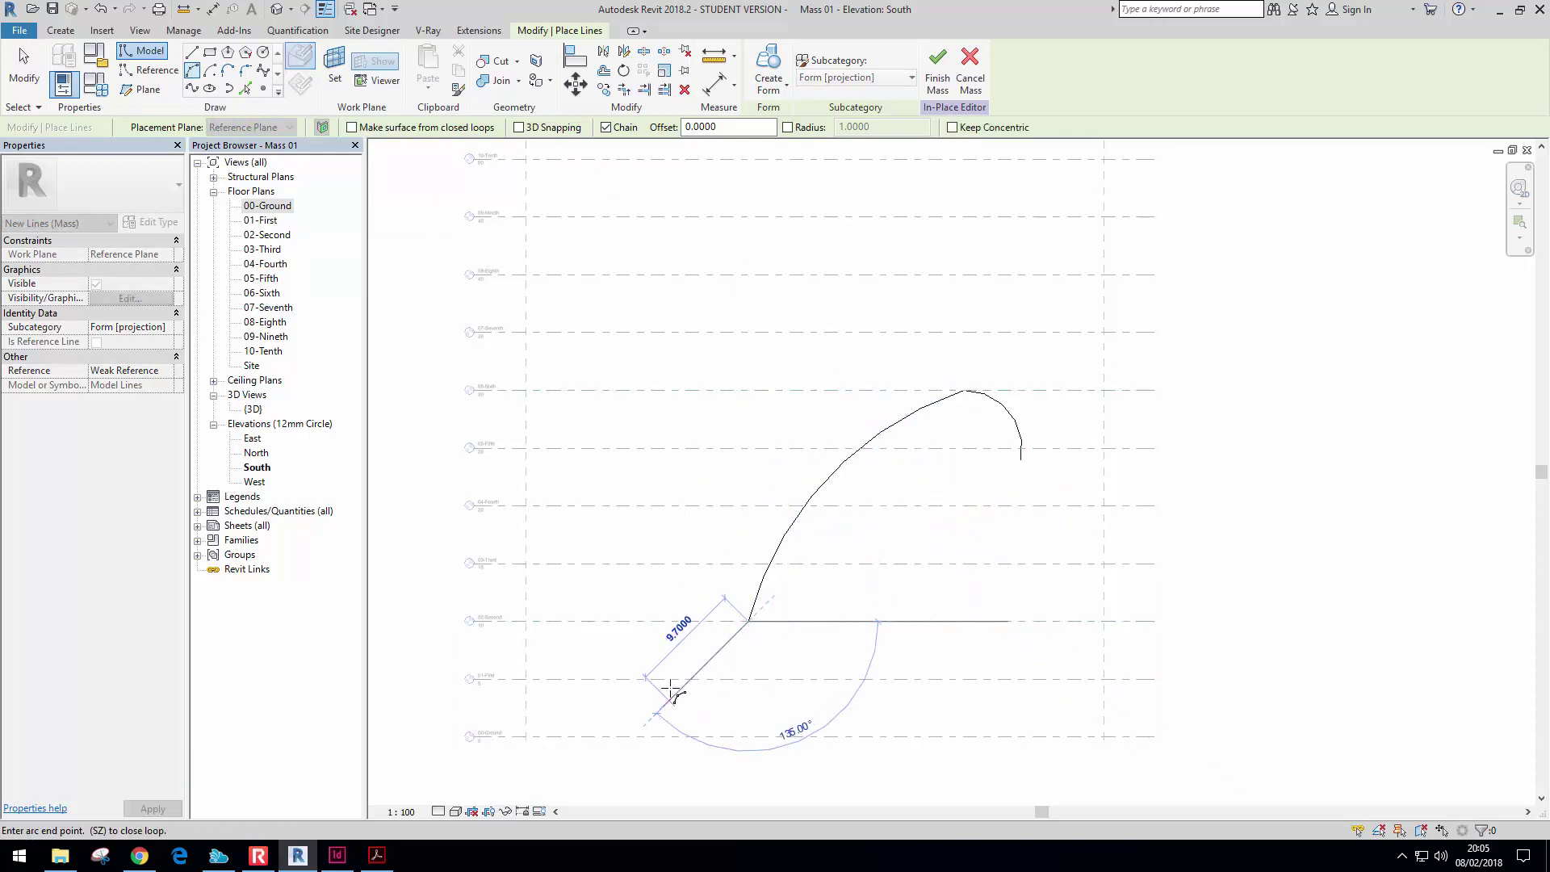
{"action": "left_click", "coordinate": [669, 574]}
{"action": "left_click", "coordinate": [713, 631]}
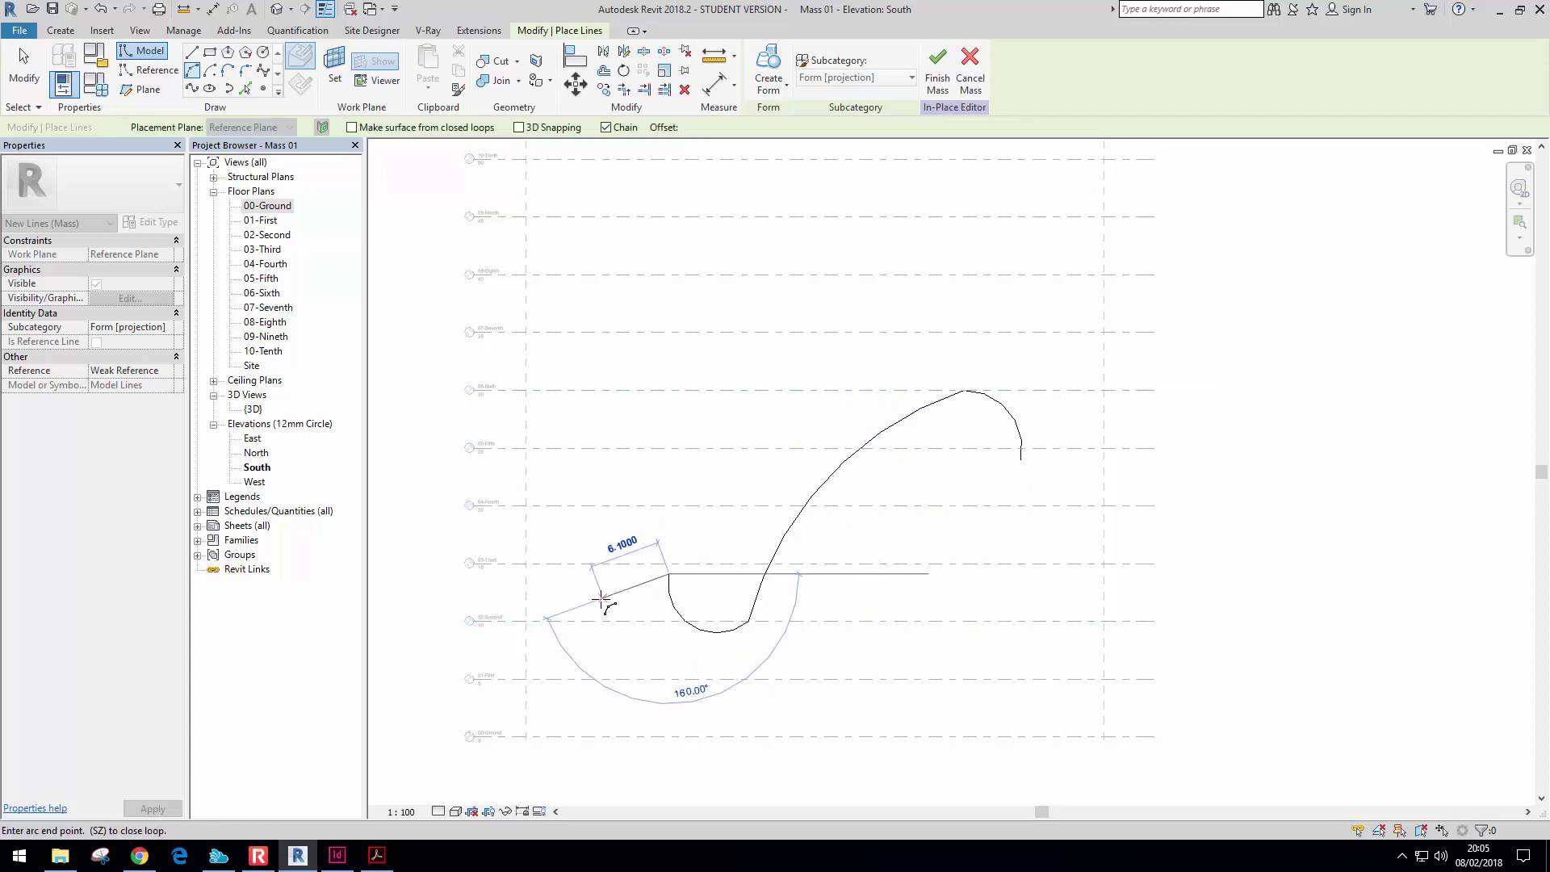
{"action": "left_click", "coordinate": [563, 644]}
{"action": "left_click", "coordinate": [638, 550]}
{"action": "key", "text": "Escape"}
{"action": "key", "text": "Escape"}
{"action": "key", "text": "Tab"}
{"action": "left_click_drag", "start_coordinate": [711, 633], "coordinate": [710, 675]}
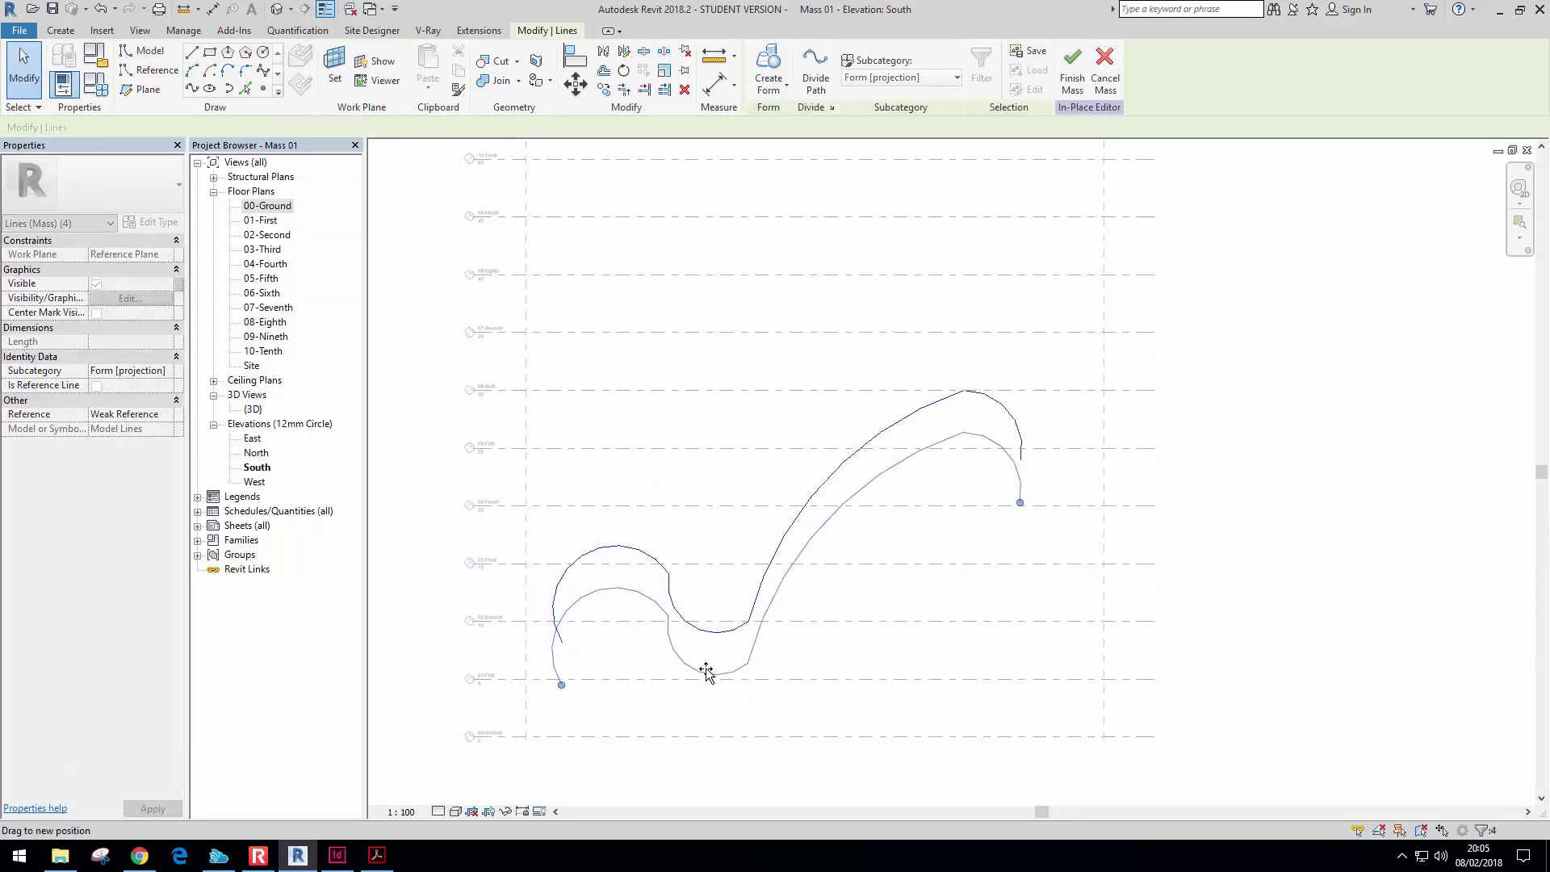
Draw a sloping line from the chain's right end down to just above 01-First, followed by a short horizontal line inward
{"action": "left_click", "coordinate": [192, 53]}
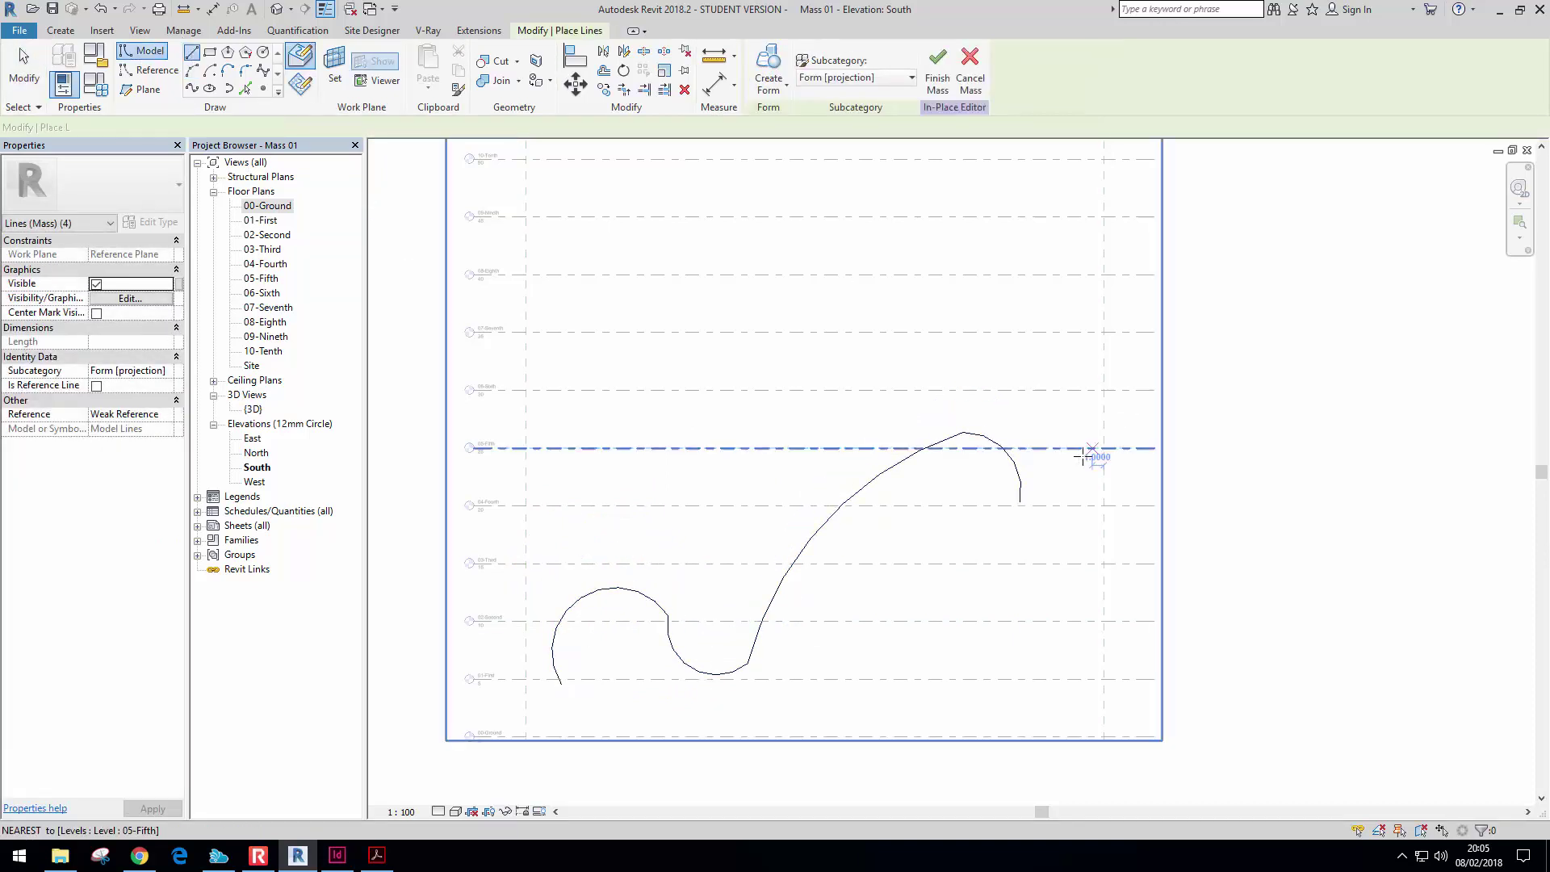
{"action": "left_click", "coordinate": [1021, 500]}
{"action": "left_click", "coordinate": [983, 669]}
{"action": "left_click", "coordinate": [893, 669]}
{"action": "key", "text": "Escape"}
{"action": "key", "text": "Escape"}
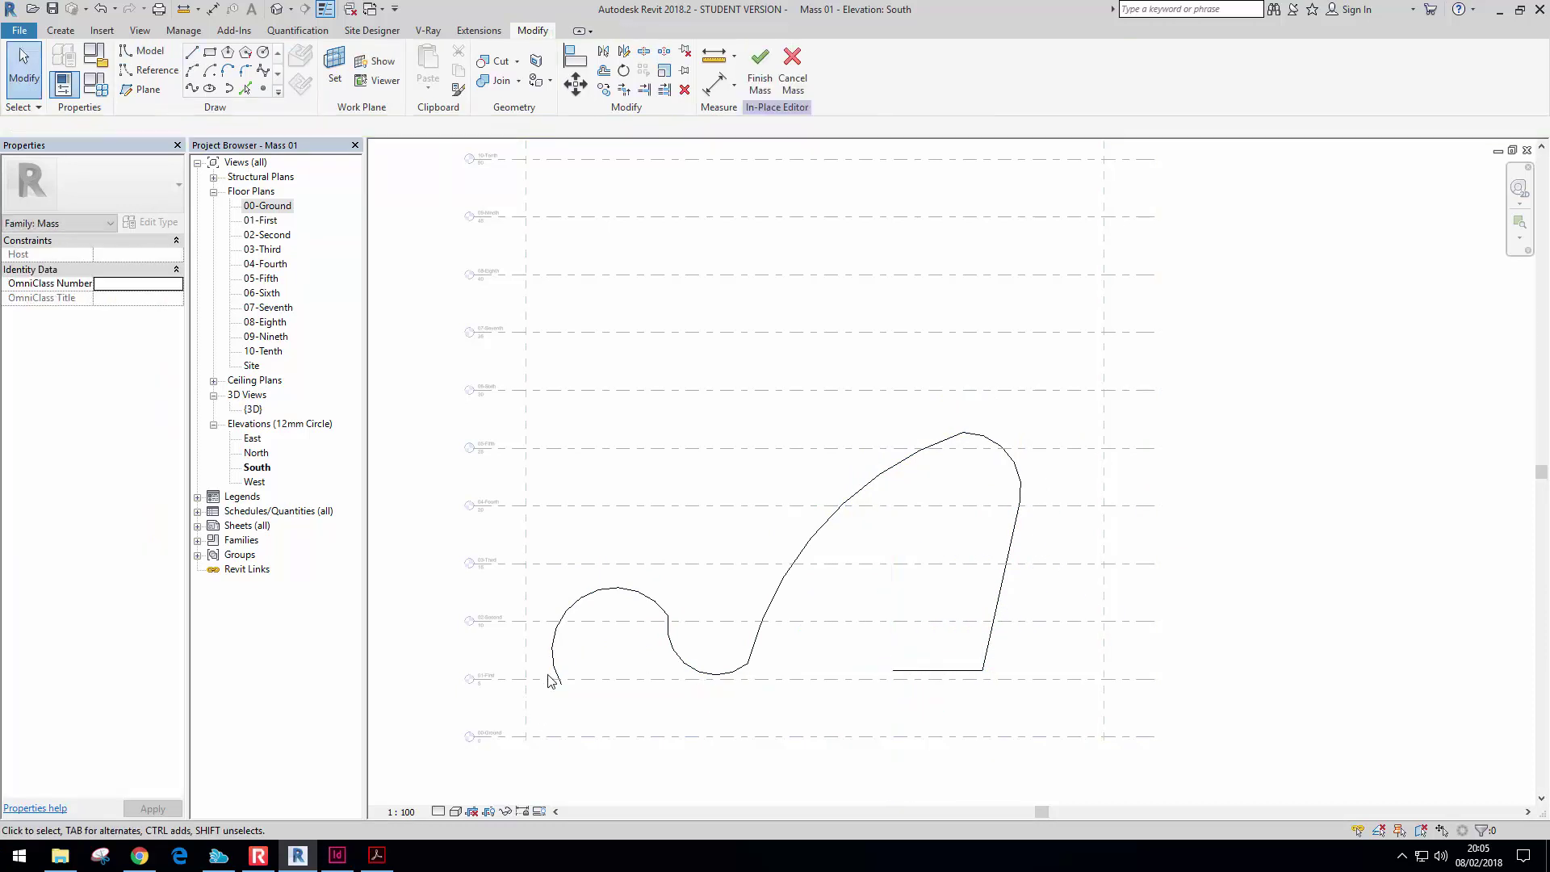
Adjust the profile by lowering the leftmost arc's free end to 00-Ground and lengthening the bottom horizontal line
{"action": "key", "text": "Tab"}
{"action": "left_click", "coordinate": [554, 678]}
{"action": "left_click_drag", "start_coordinate": [576, 701], "coordinate": [606, 714]}
{"action": "left_click_drag", "start_coordinate": [701, 674], "coordinate": [705, 691]}
{"action": "left_click", "coordinate": [1024, 644]}
{"action": "key", "text": "Tab"}
{"action": "left_click", "coordinate": [1001, 647]}
{"action": "left_click_drag", "start_coordinate": [898, 691], "coordinate": [852, 692]}
{"action": "left_click", "coordinate": [972, 509]}
{"action": "middle_click_drag", "start_coordinate": [972, 509], "coordinate": [1007, 472]}
From the 00-Ground plan, pick the upper reference plane as the work plane for model lines and open the North elevation
{"action": "double_click", "coordinate": [278, 207]}
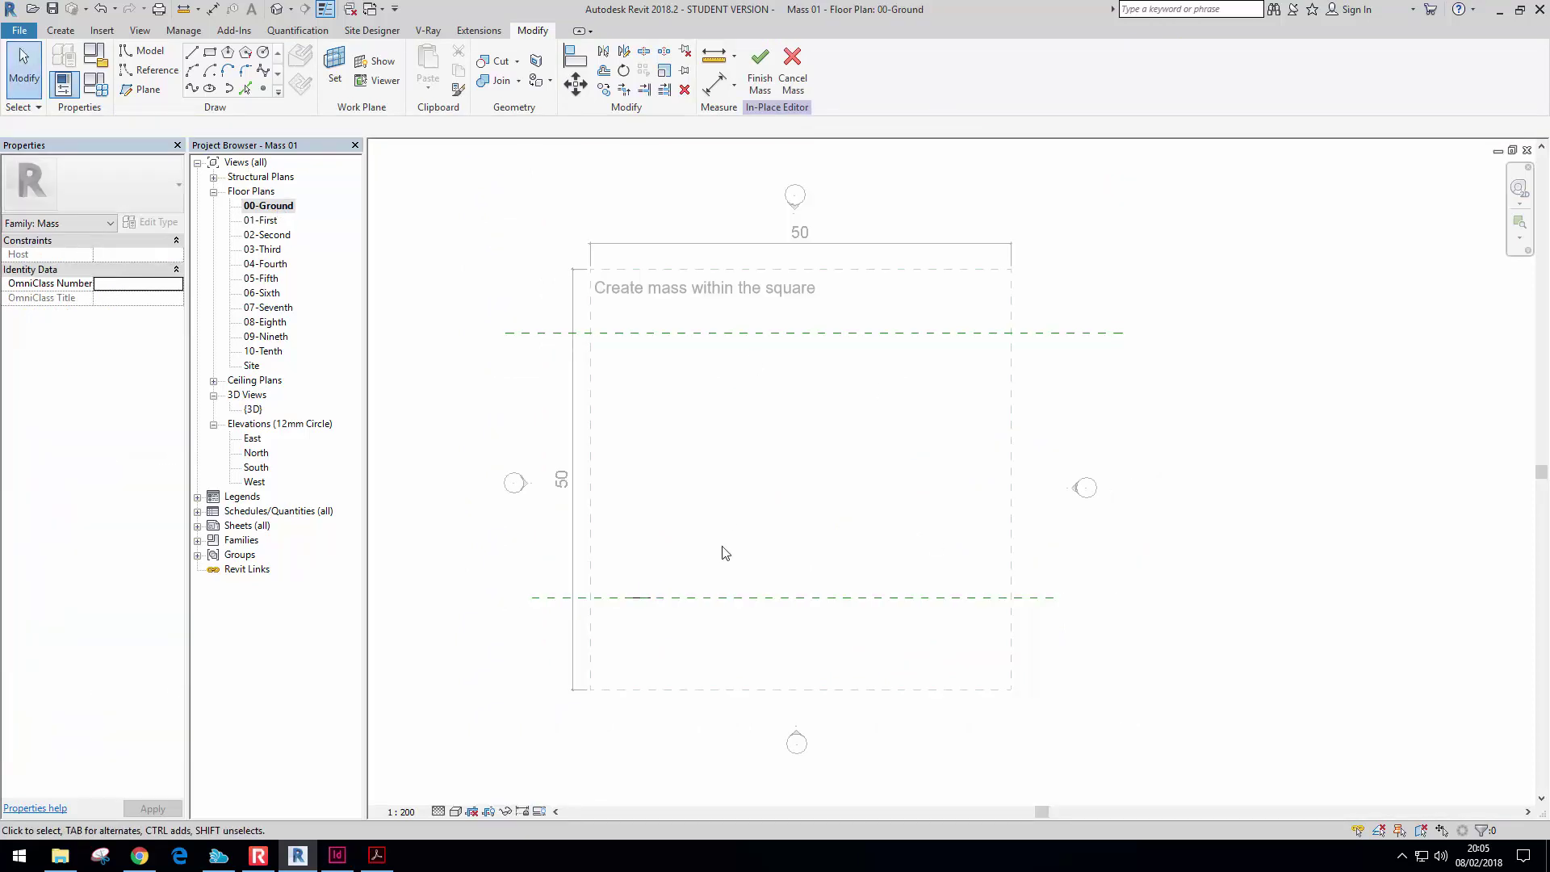
{"action": "left_click_drag", "start_coordinate": [539, 556], "coordinate": [1008, 671]}
{"action": "left_click", "coordinate": [282, 11]}
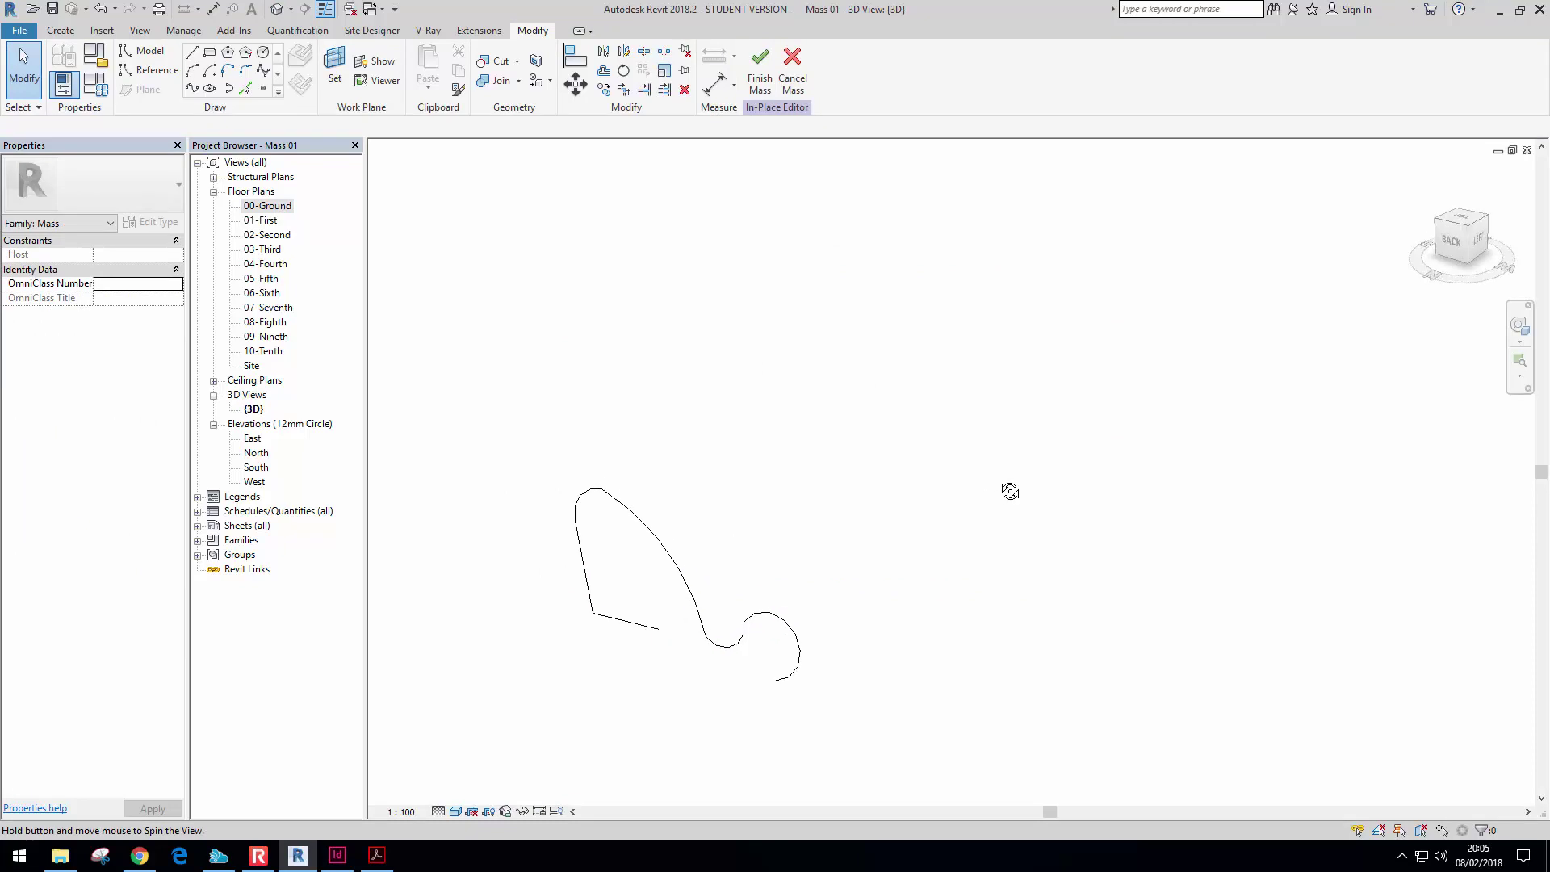
{"action": "double_click", "coordinate": [270, 206]}
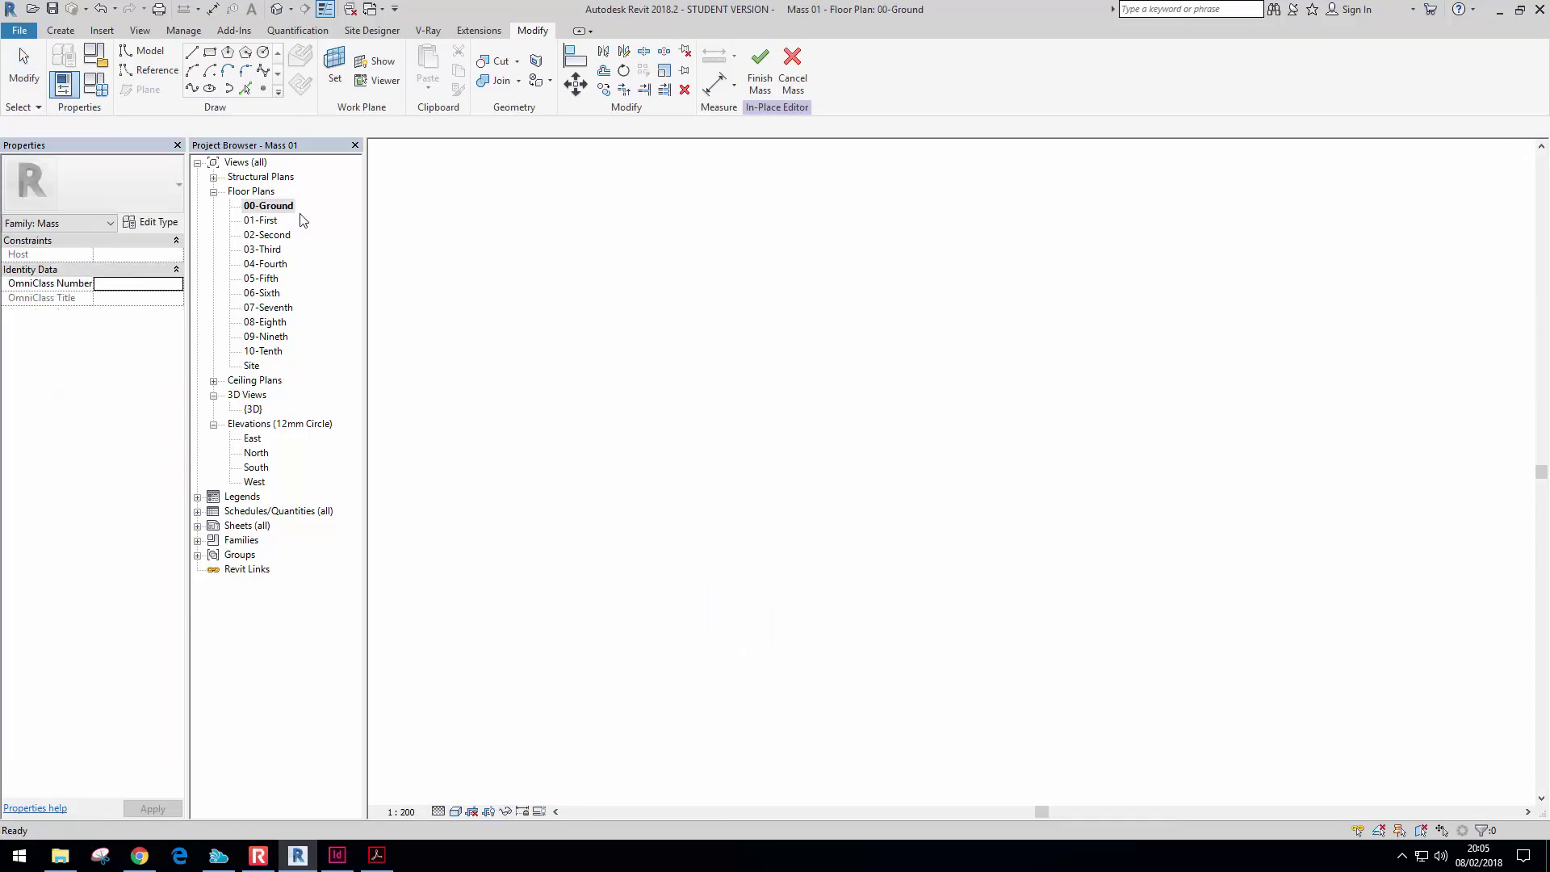
{"action": "left_click", "coordinate": [194, 56]}
{"action": "left_click", "coordinate": [337, 74]}
{"action": "left_click", "coordinate": [677, 454]}
{"action": "left_click", "coordinate": [735, 522]}
{"action": "left_click", "coordinate": [725, 356]}
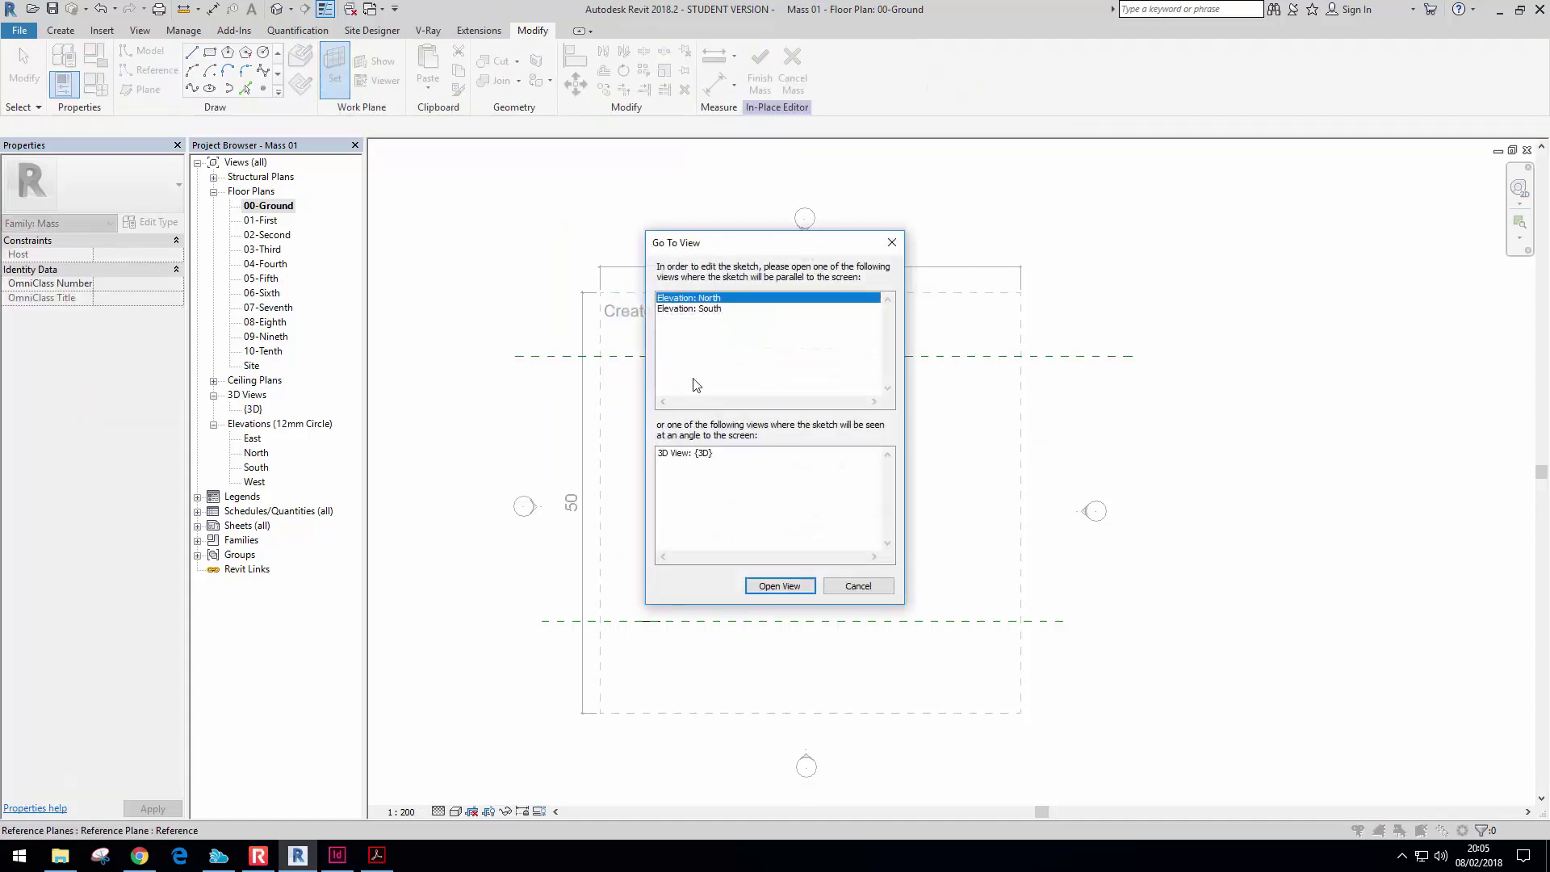
{"action": "left_click", "coordinate": [780, 587]}
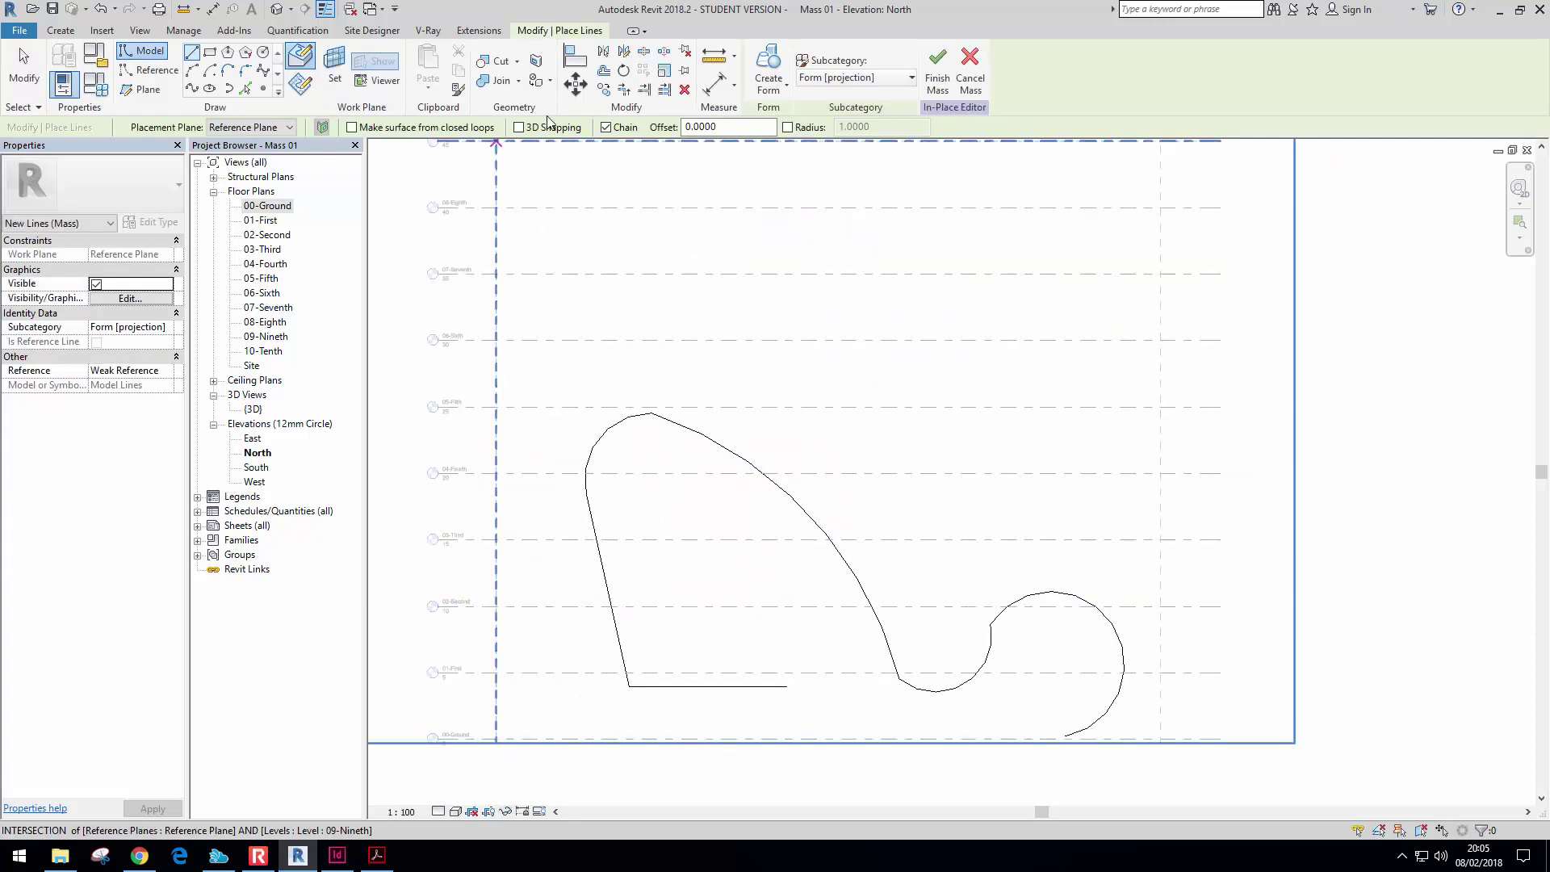
Draw one wide upward-bulging arc with both ends on the 01-First level, overlapping the first profile's curves
{"action": "left_click", "coordinate": [197, 75]}
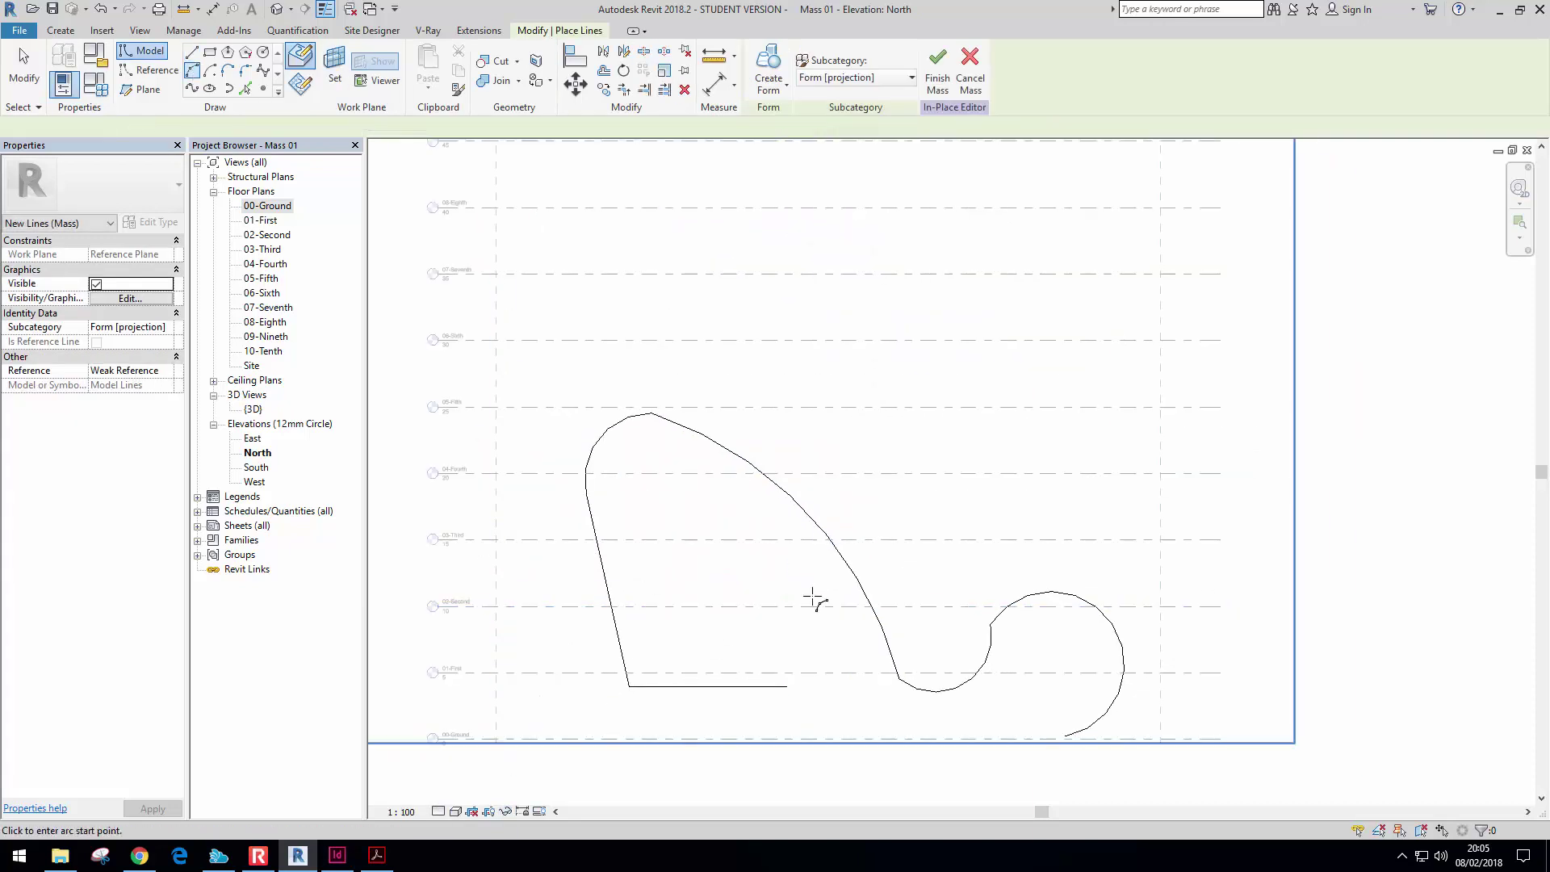
{"action": "left_click", "coordinate": [768, 673]}
{"action": "left_click", "coordinate": [1053, 673]}
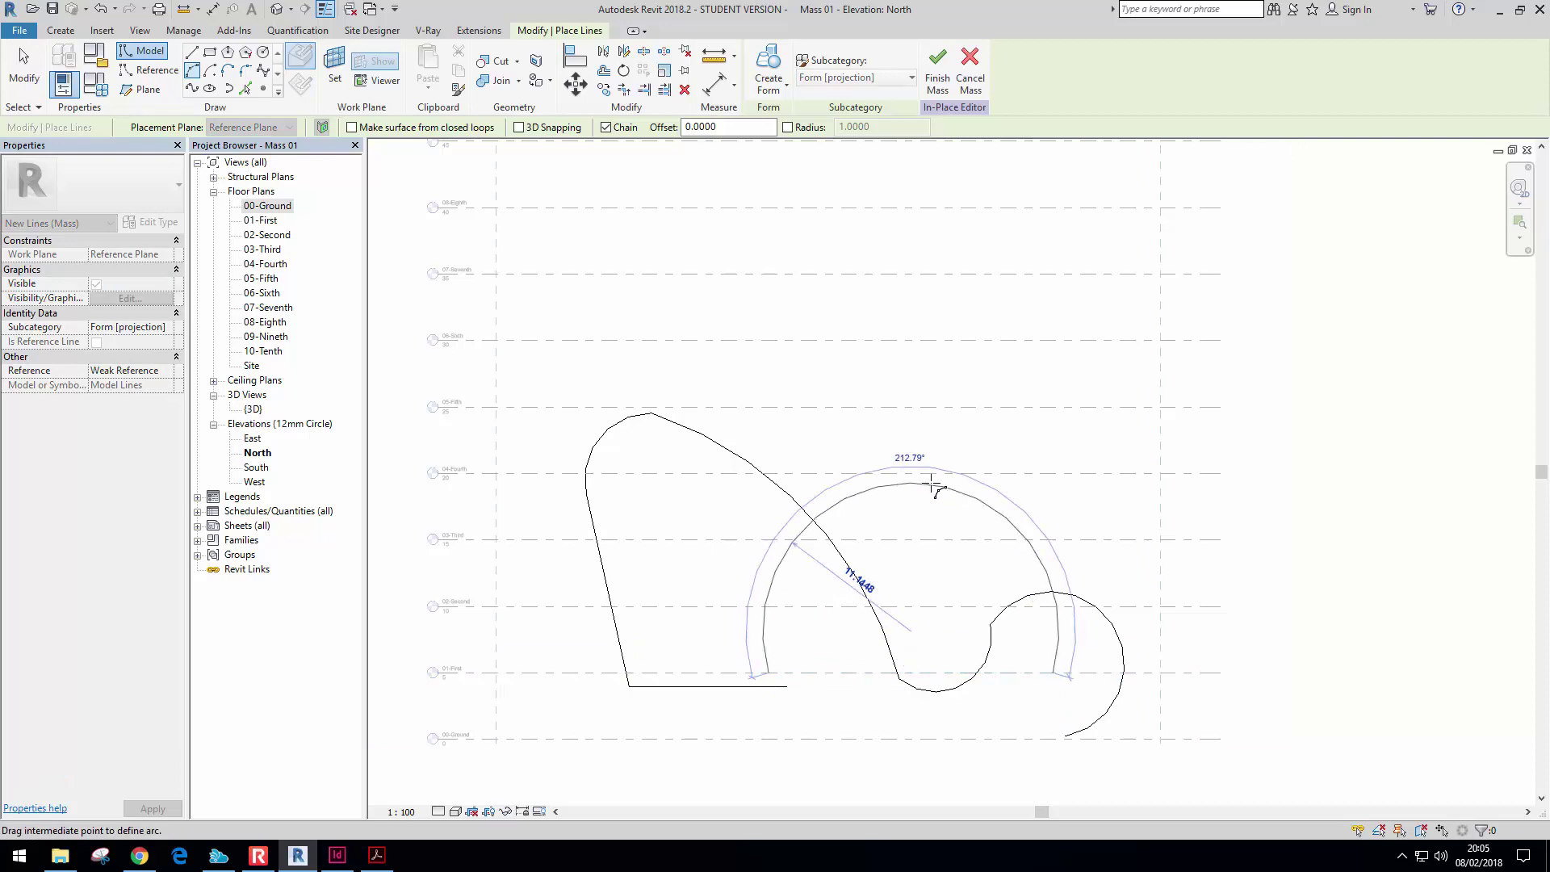
{"action": "left_click", "coordinate": [911, 559]}
{"action": "key", "text": "Escape"}
{"action": "key", "text": "Escape"}
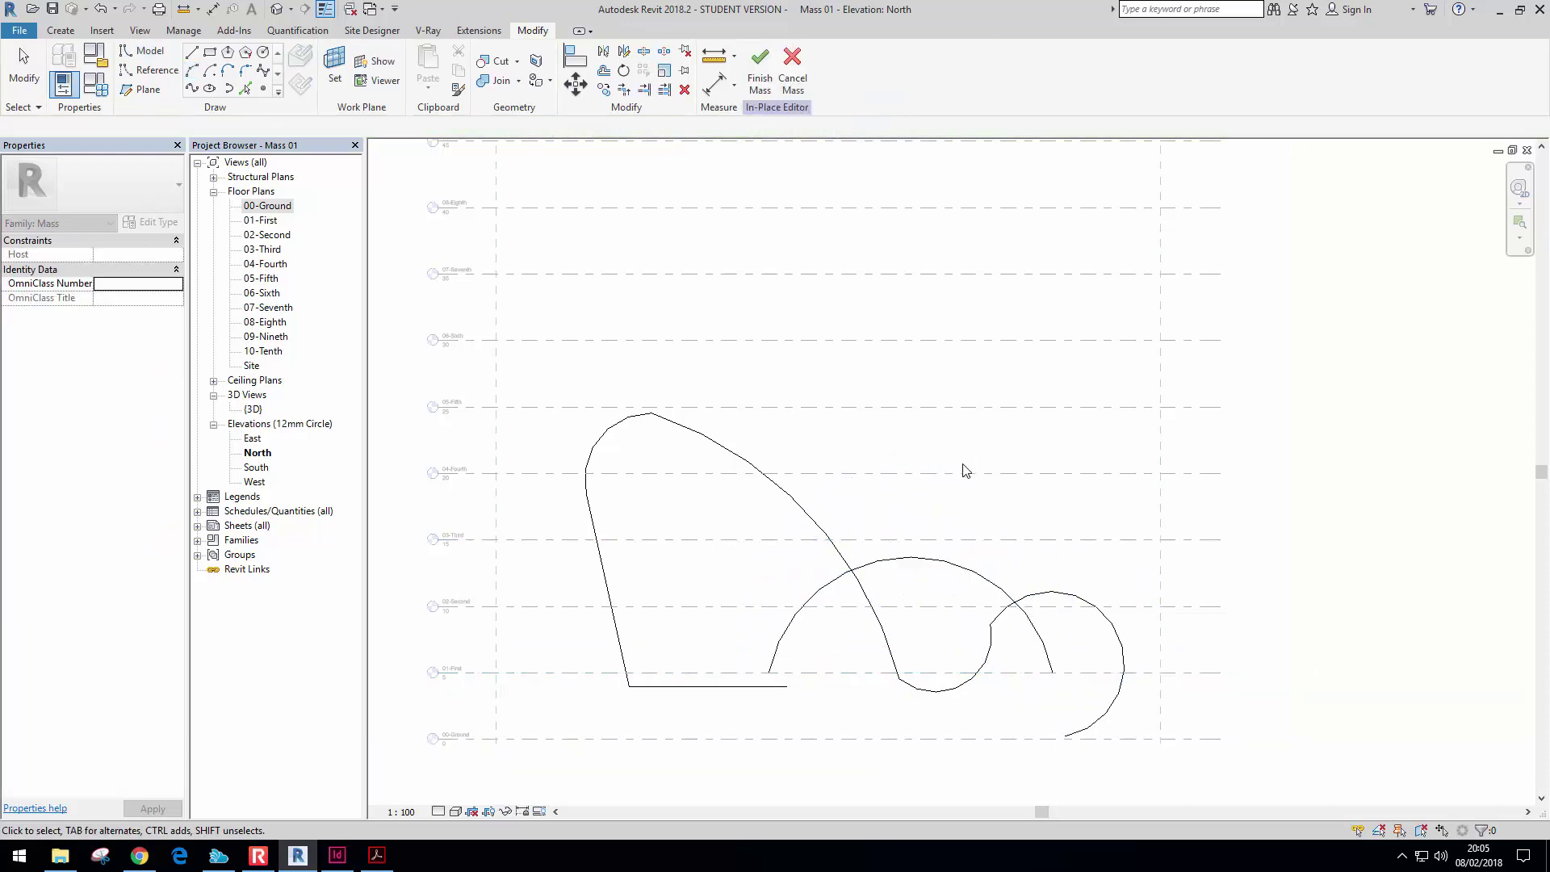
In the 3D view, select the connected profile chain together with the single arc and create a form between them
{"action": "left_click", "coordinate": [275, 11]}
{"action": "middle_click_drag", "start_coordinate": [843, 494], "coordinate": [789, 598], "text": "shift"}
{"action": "middle_click_drag", "start_coordinate": [727, 401], "coordinate": [816, 346]}
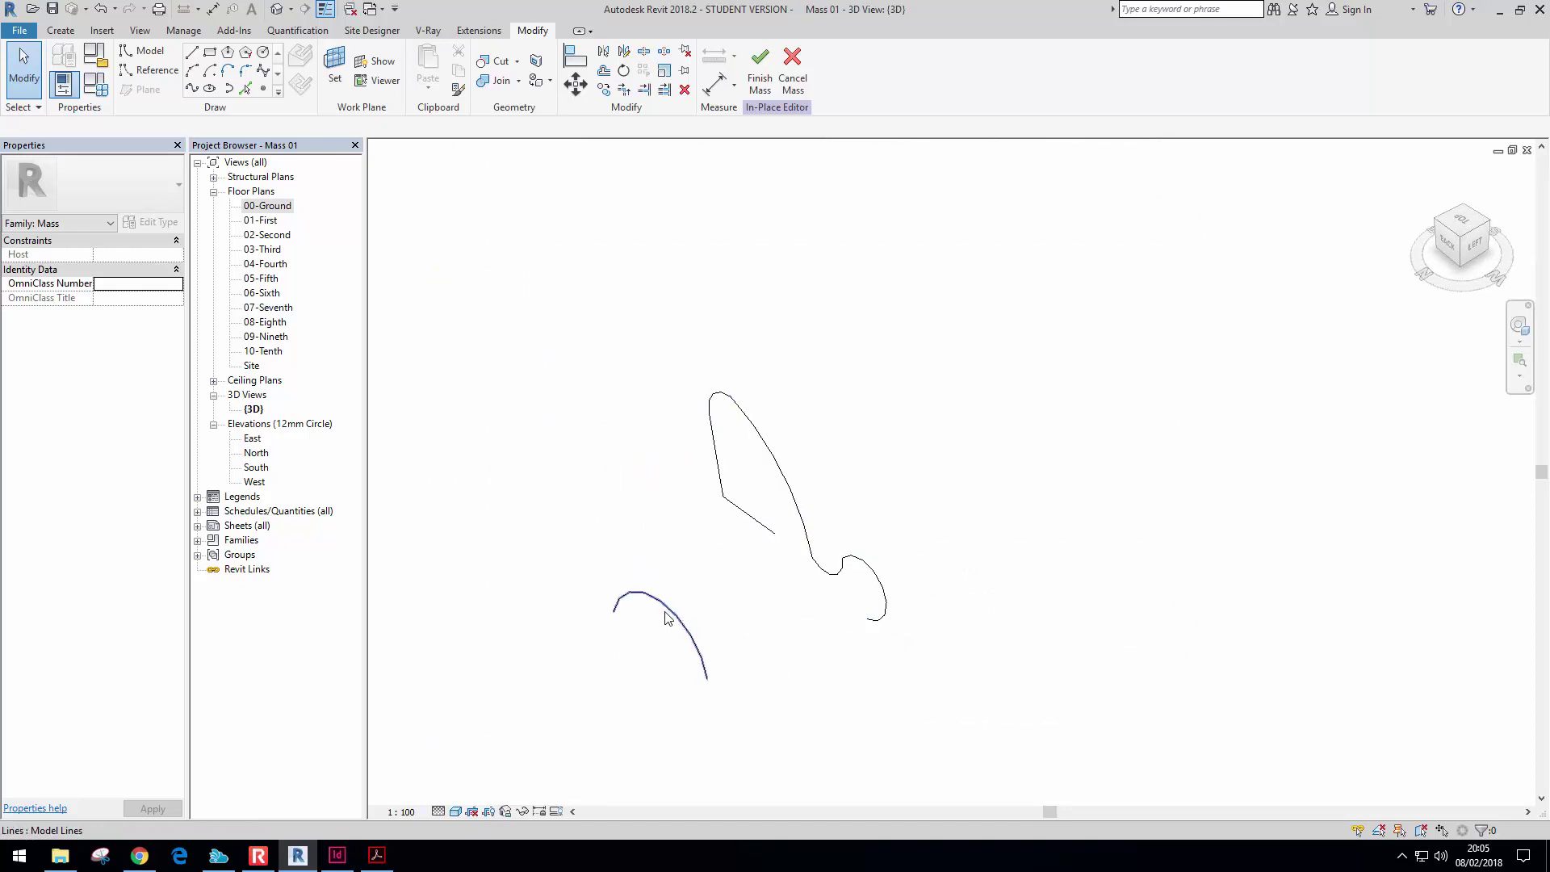
{"action": "key", "text": "Tab"}
{"action": "left_click", "coordinate": [840, 549]}
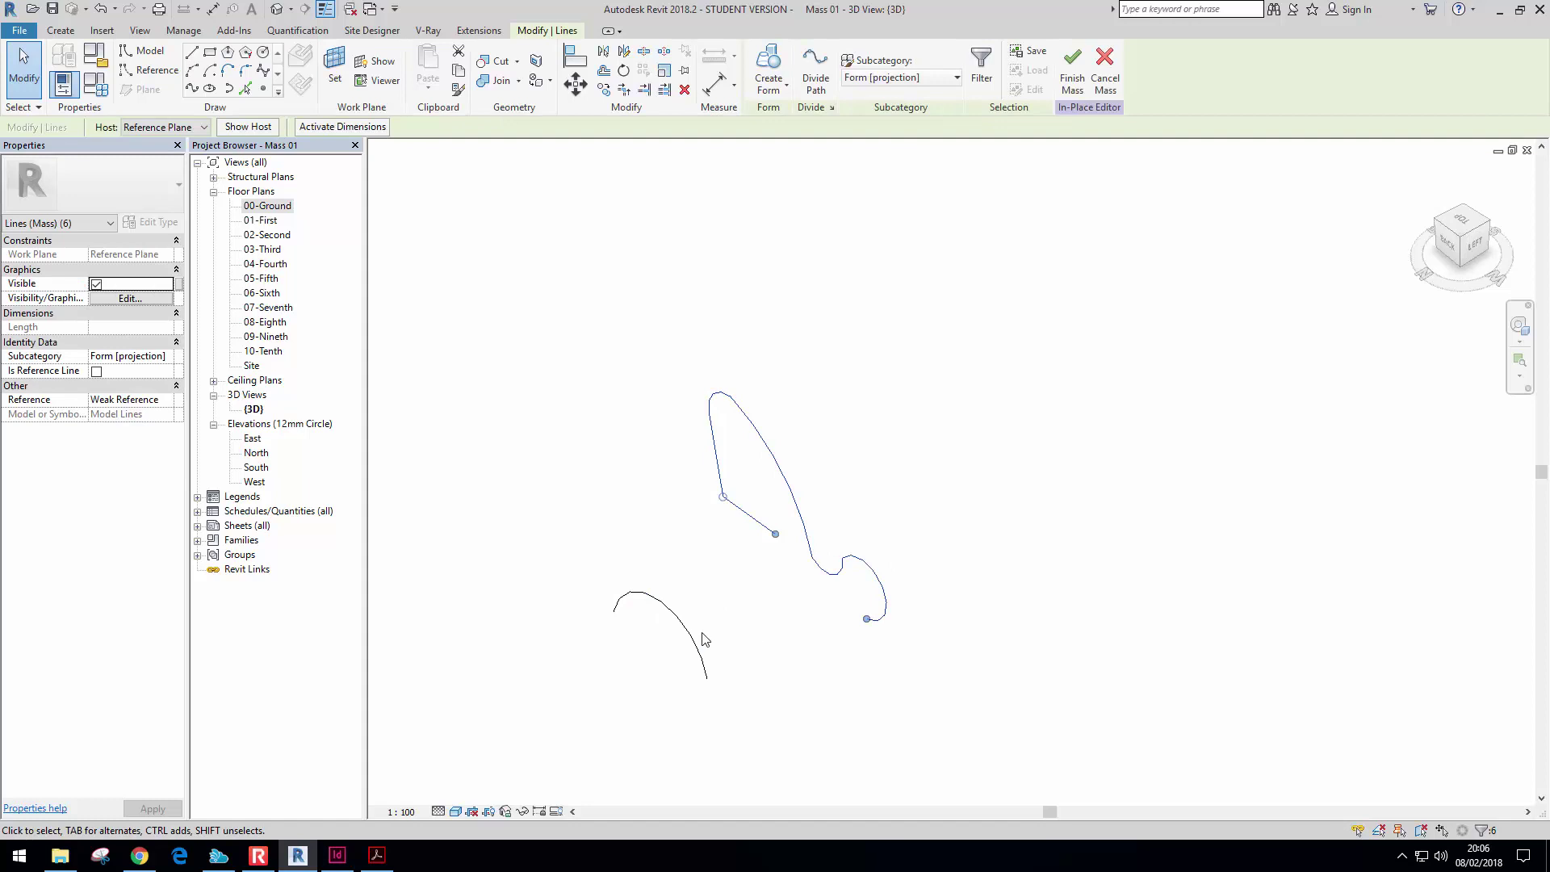
{"action": "left_click", "coordinate": [694, 640], "text": "ctrl"}
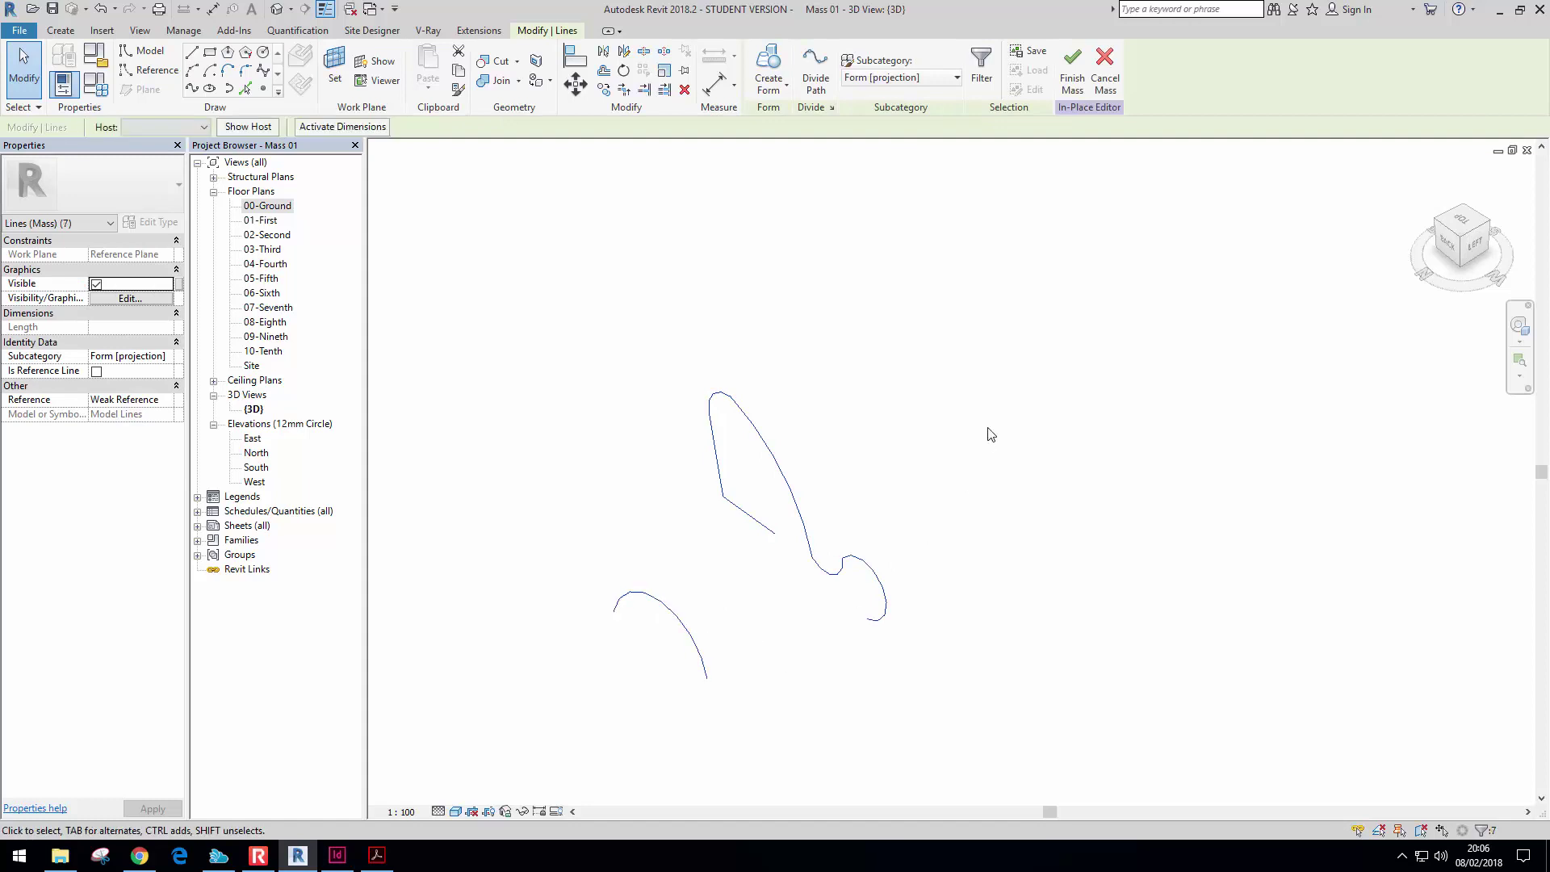
{"action": "left_click", "coordinate": [768, 56]}
Reshape the form by pulling the long curved edge and its upper vertex outward from the profile plane
{"action": "mouse_move", "coordinate": [1028, 497]}
{"action": "middle_mouse_down", "text": "shift"}
{"action": "mouse_move", "coordinate": [744, 481]}
{"action": "mouse_move", "coordinate": [595, 419]}
{"action": "mouse_move", "coordinate": [788, 651]}
{"action": "mouse_move", "coordinate": [879, 544]}
{"action": "mouse_move", "coordinate": [773, 551]}
{"action": "mouse_move", "coordinate": [865, 595]}
{"action": "mouse_move", "coordinate": [787, 670]}
{"action": "mouse_move", "coordinate": [793, 736]}
{"action": "mouse_move", "coordinate": [869, 737]}
{"action": "middle_mouse_up", "text": "shift"}
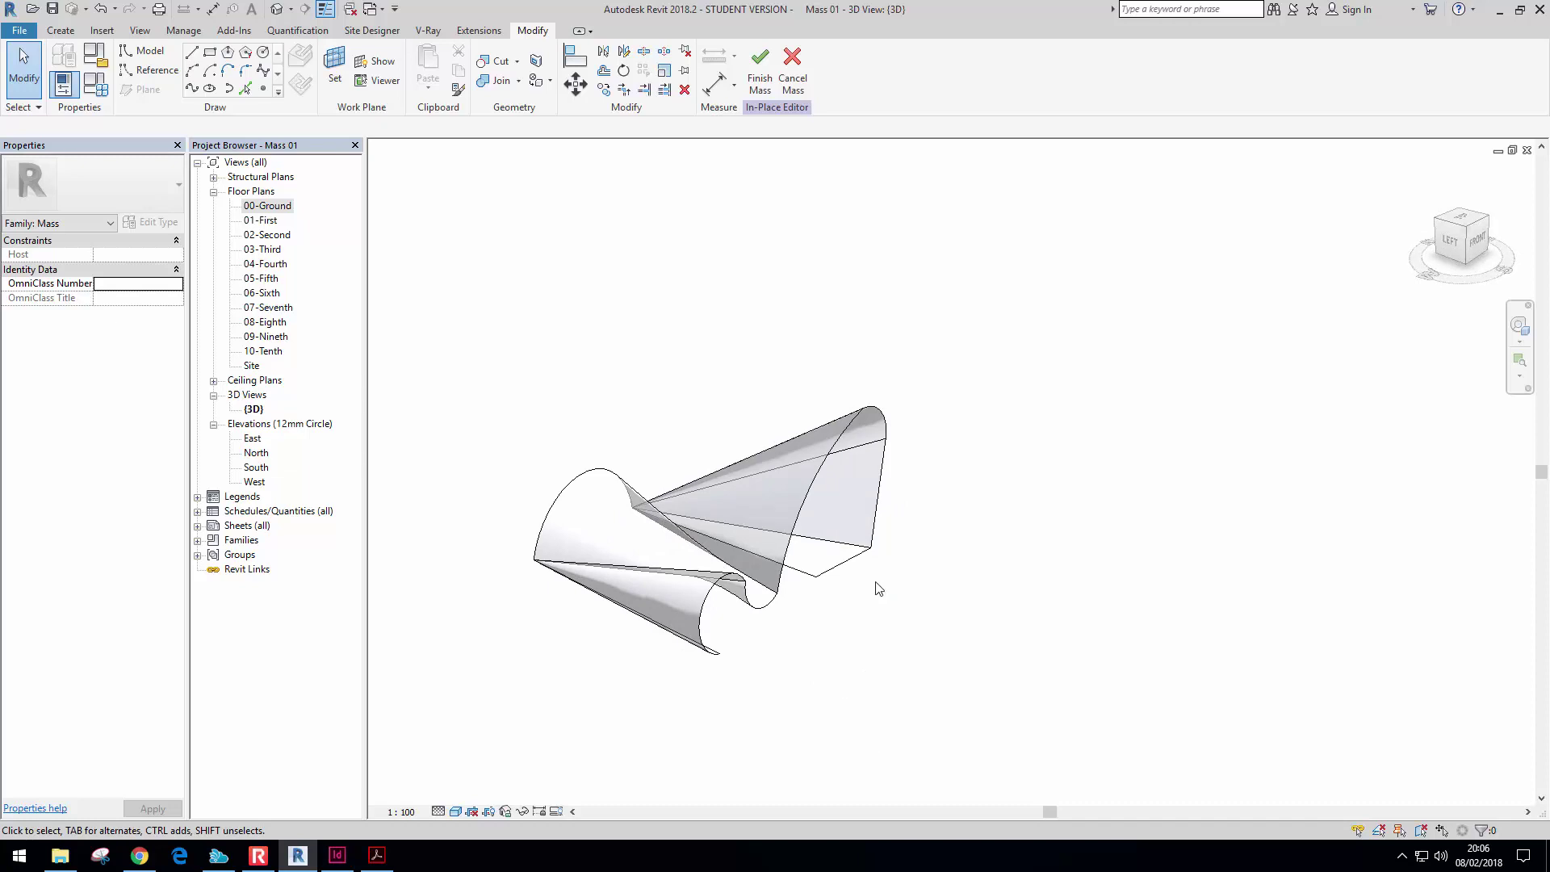
{"action": "mouse_move", "coordinate": [1047, 507]}
{"action": "middle_mouse_down", "text": "shift"}
{"action": "mouse_move", "coordinate": [952, 519]}
{"action": "mouse_move", "coordinate": [897, 415]}
{"action": "mouse_move", "coordinate": [953, 460]}
{"action": "mouse_move", "coordinate": [882, 581]}
{"action": "mouse_move", "coordinate": [737, 564]}
{"action": "mouse_move", "coordinate": [795, 504]}
{"action": "middle_mouse_up", "text": "shift"}
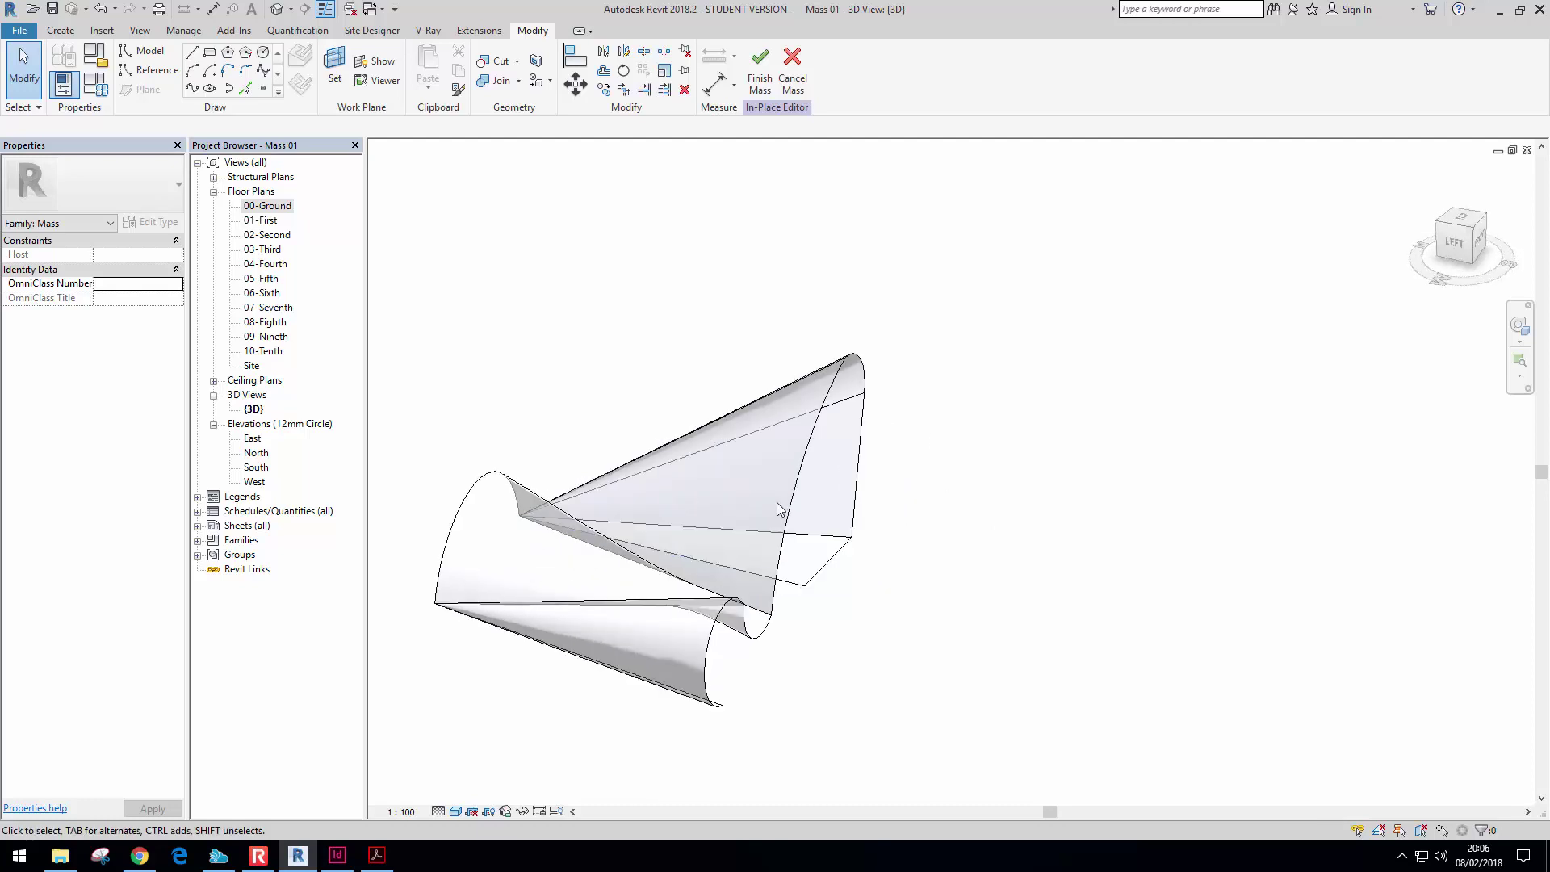
{"action": "left_click", "coordinate": [797, 501]}
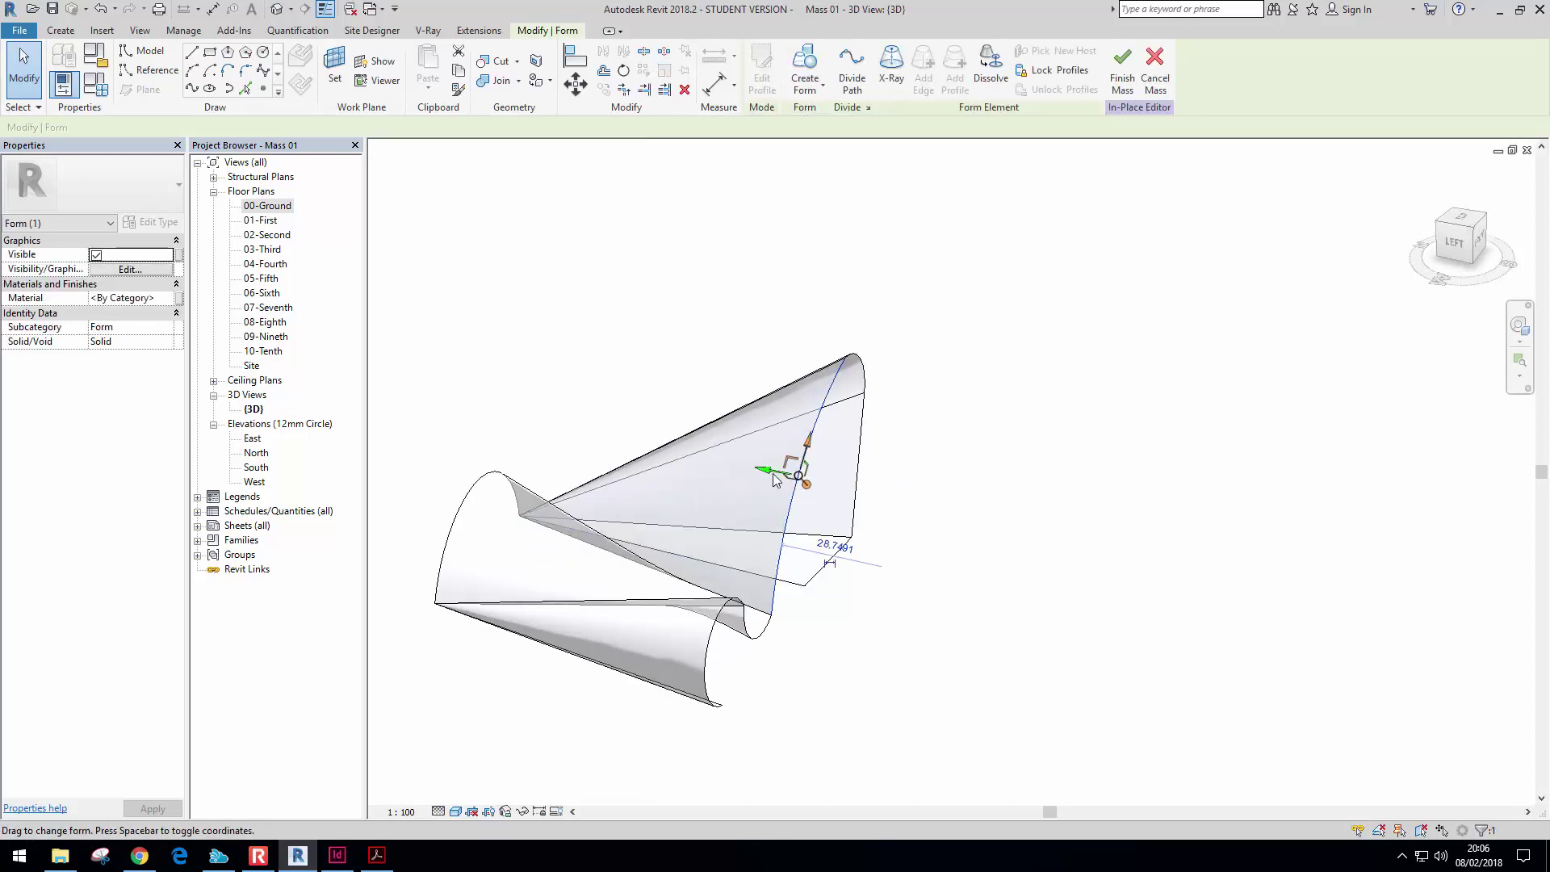
{"action": "mouse_move", "coordinate": [781, 477]}
{"action": "left_mouse_down"}
{"action": "mouse_move", "coordinate": [737, 453]}
{"action": "mouse_move", "coordinate": [759, 464]}
{"action": "left_mouse_up"}
{"action": "left_click", "coordinate": [809, 350]}
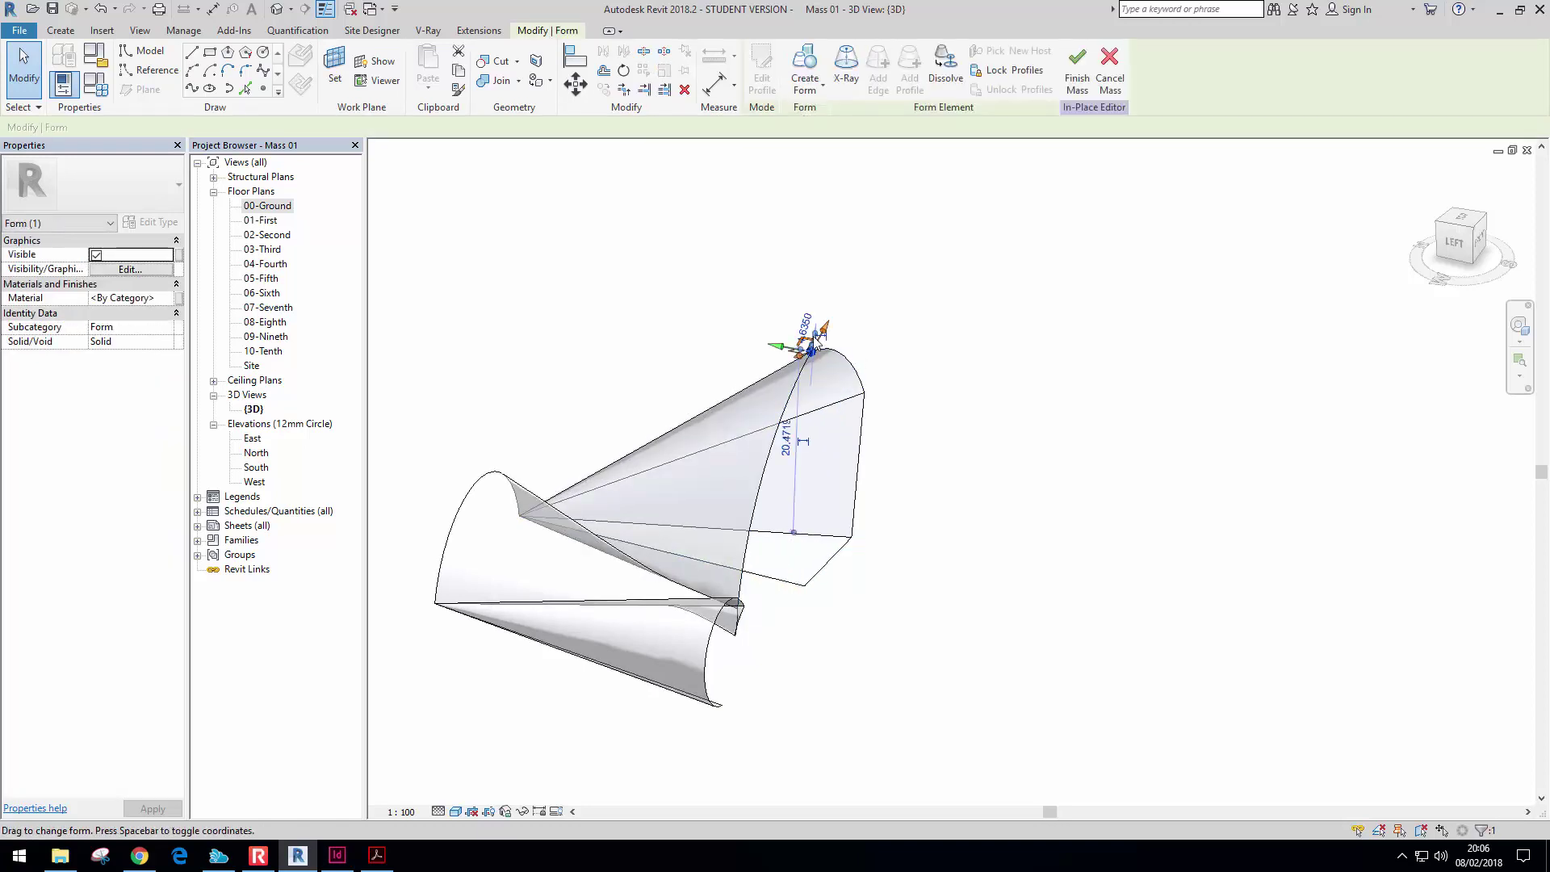
{"action": "left_click_drag", "start_coordinate": [782, 348], "coordinate": [730, 378]}
Move the vertex at the long curved edge's lower end back toward the profile's dip
{"action": "middle_click_drag", "start_coordinate": [759, 588], "coordinate": [809, 649], "text": "shift"}
{"action": "left_click", "coordinate": [708, 614]}
{"action": "left_click", "coordinate": [707, 614]}
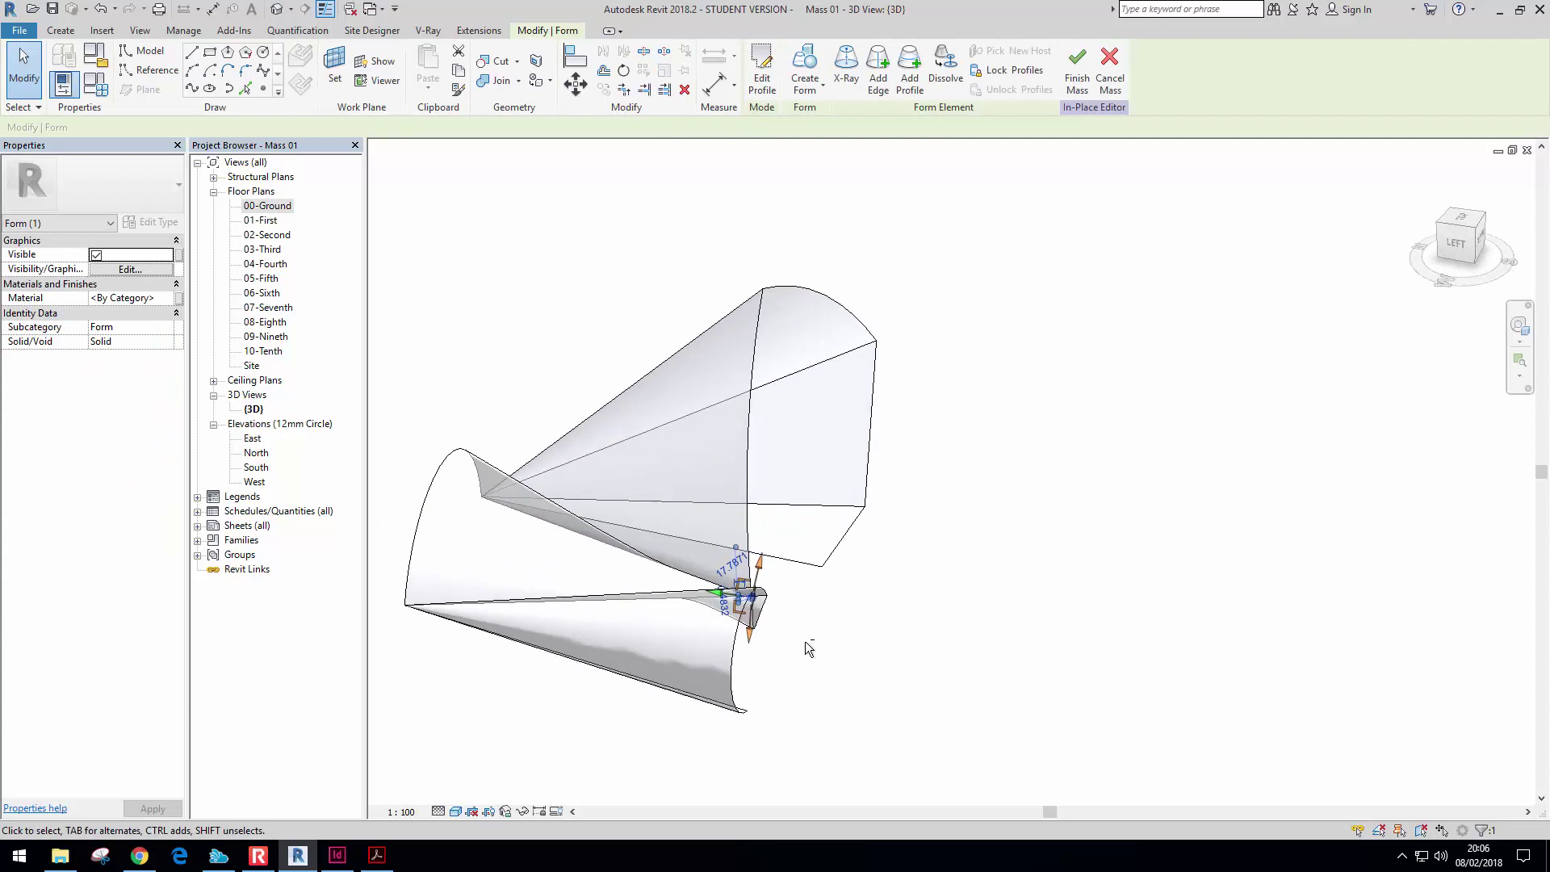
{"action": "left_click_drag", "start_coordinate": [718, 595], "coordinate": [771, 603]}
{"action": "left_click", "coordinate": [762, 642]}
{"action": "middle_click_drag", "start_coordinate": [763, 646], "coordinate": [782, 680], "text": "shift"}
{"action": "scroll", "coordinate": [737, 622], "scroll_direction": "up", "scroll_amount": 1}
Adjust the small curl's end edge and geometry by moving them along the form's length
{"action": "left_click", "coordinate": [738, 629]}
{"action": "left_click", "coordinate": [705, 617]}
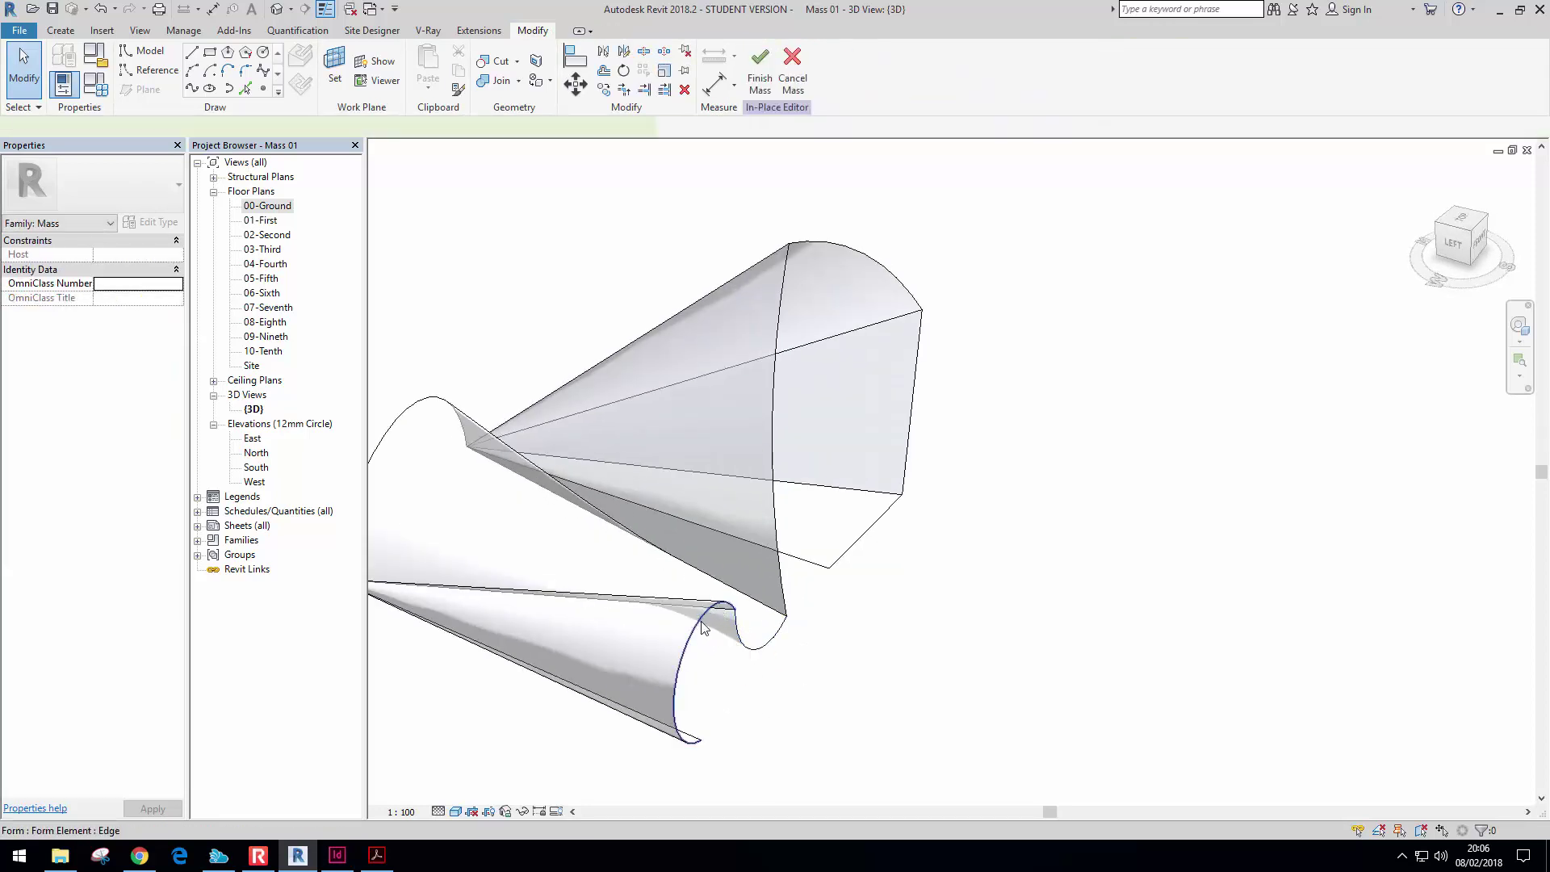
{"action": "left_click_drag", "start_coordinate": [648, 662], "coordinate": [594, 649]}
{"action": "middle_click_drag", "start_coordinate": [596, 649], "coordinate": [701, 589], "text": "shift"}
{"action": "left_click", "coordinate": [710, 680]}
{"action": "left_click", "coordinate": [711, 682]}
{"action": "left_click_drag", "start_coordinate": [665, 682], "coordinate": [750, 696]}
{"action": "mouse_move", "coordinate": [893, 623]}
{"action": "middle_mouse_down", "text": "shift"}
{"action": "mouse_move", "coordinate": [754, 610]}
{"action": "mouse_move", "coordinate": [852, 754]}
{"action": "mouse_move", "coordinate": [962, 635]}
{"action": "mouse_move", "coordinate": [904, 614]}
{"action": "middle_mouse_up", "text": "shift"}
{"action": "left_click", "coordinate": [741, 616]}
Examine the mass in the 00-Ground, 02-Second, 04-Fourth and 10-Tenth floor plans and in the 3D view
{"action": "left_click", "coordinate": [269, 207]}
{"action": "double_click", "coordinate": [268, 207]}
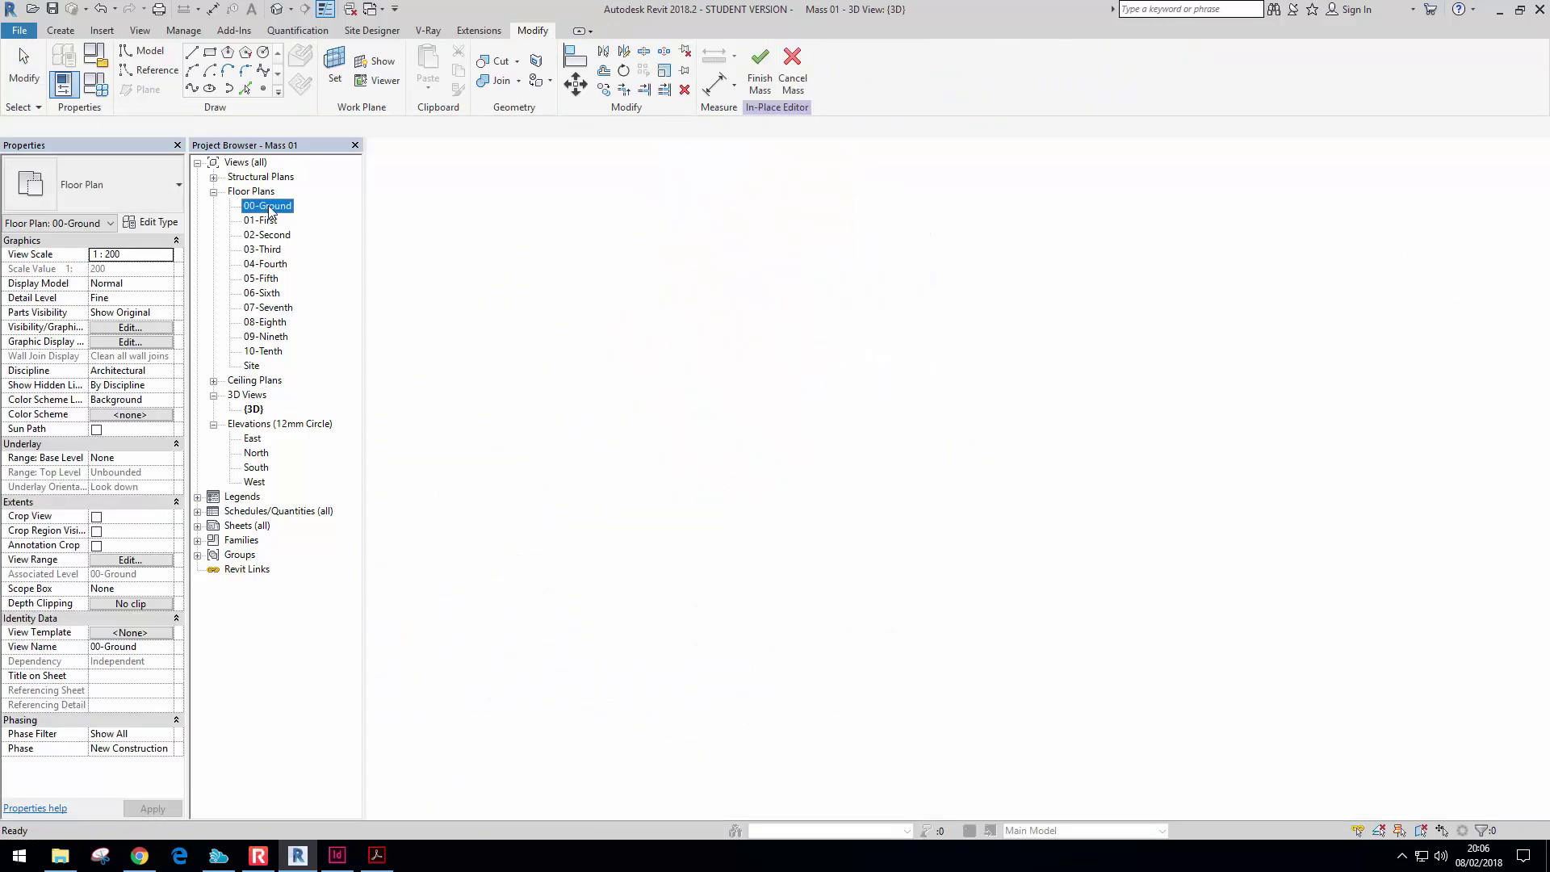
{"action": "double_click", "coordinate": [265, 235]}
{"action": "double_click", "coordinate": [268, 265]}
{"action": "double_click", "coordinate": [264, 351]}
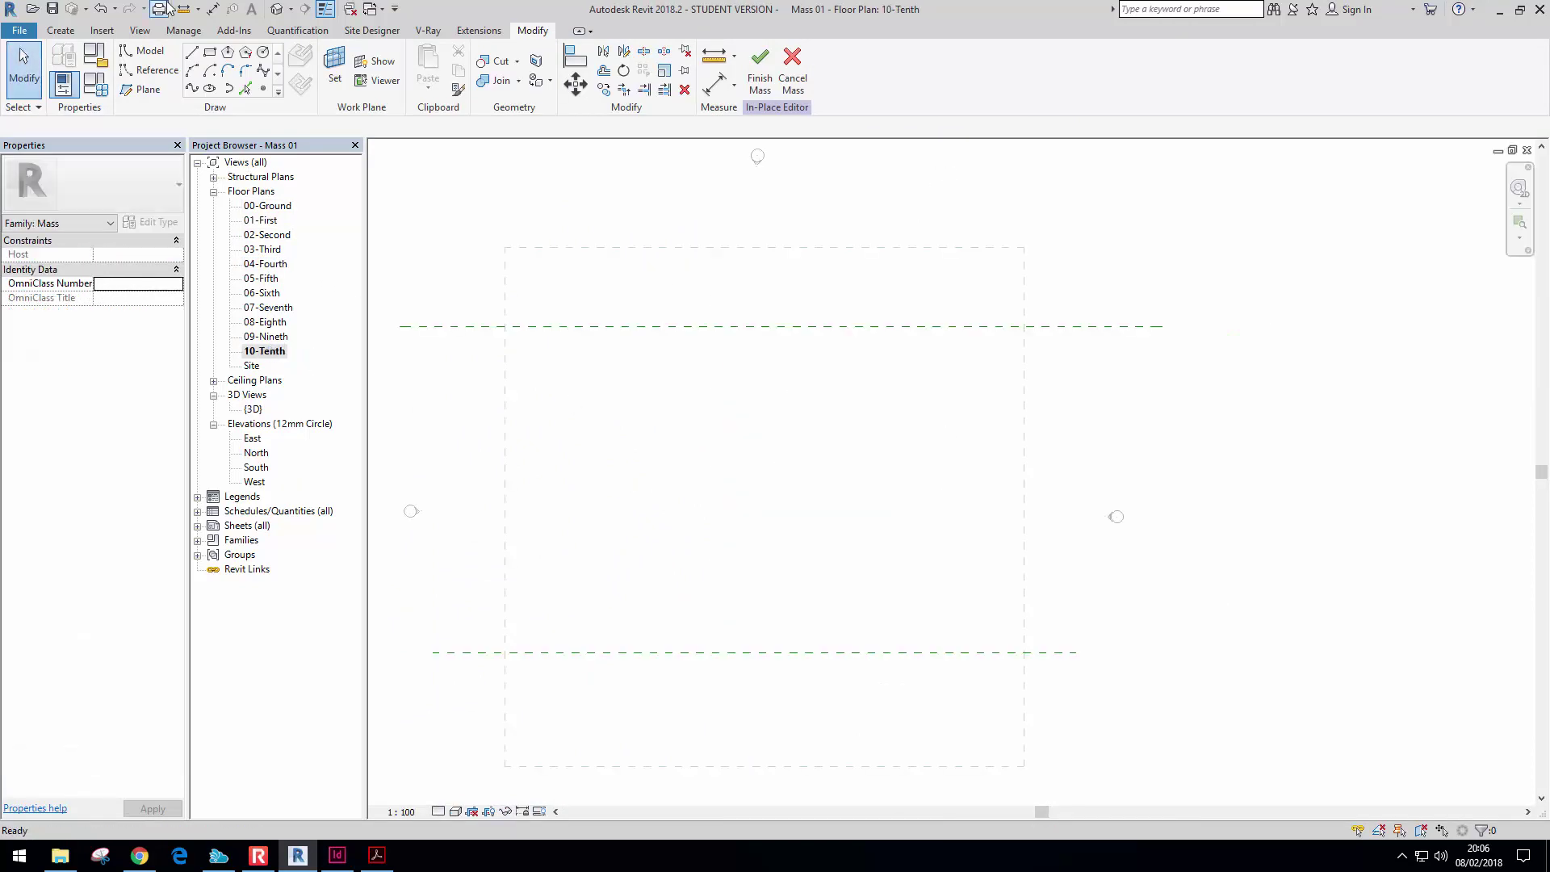
{"action": "left_click", "coordinate": [277, 14]}
{"action": "middle_click_drag", "start_coordinate": [980, 440], "coordinate": [803, 275], "text": "shift"}
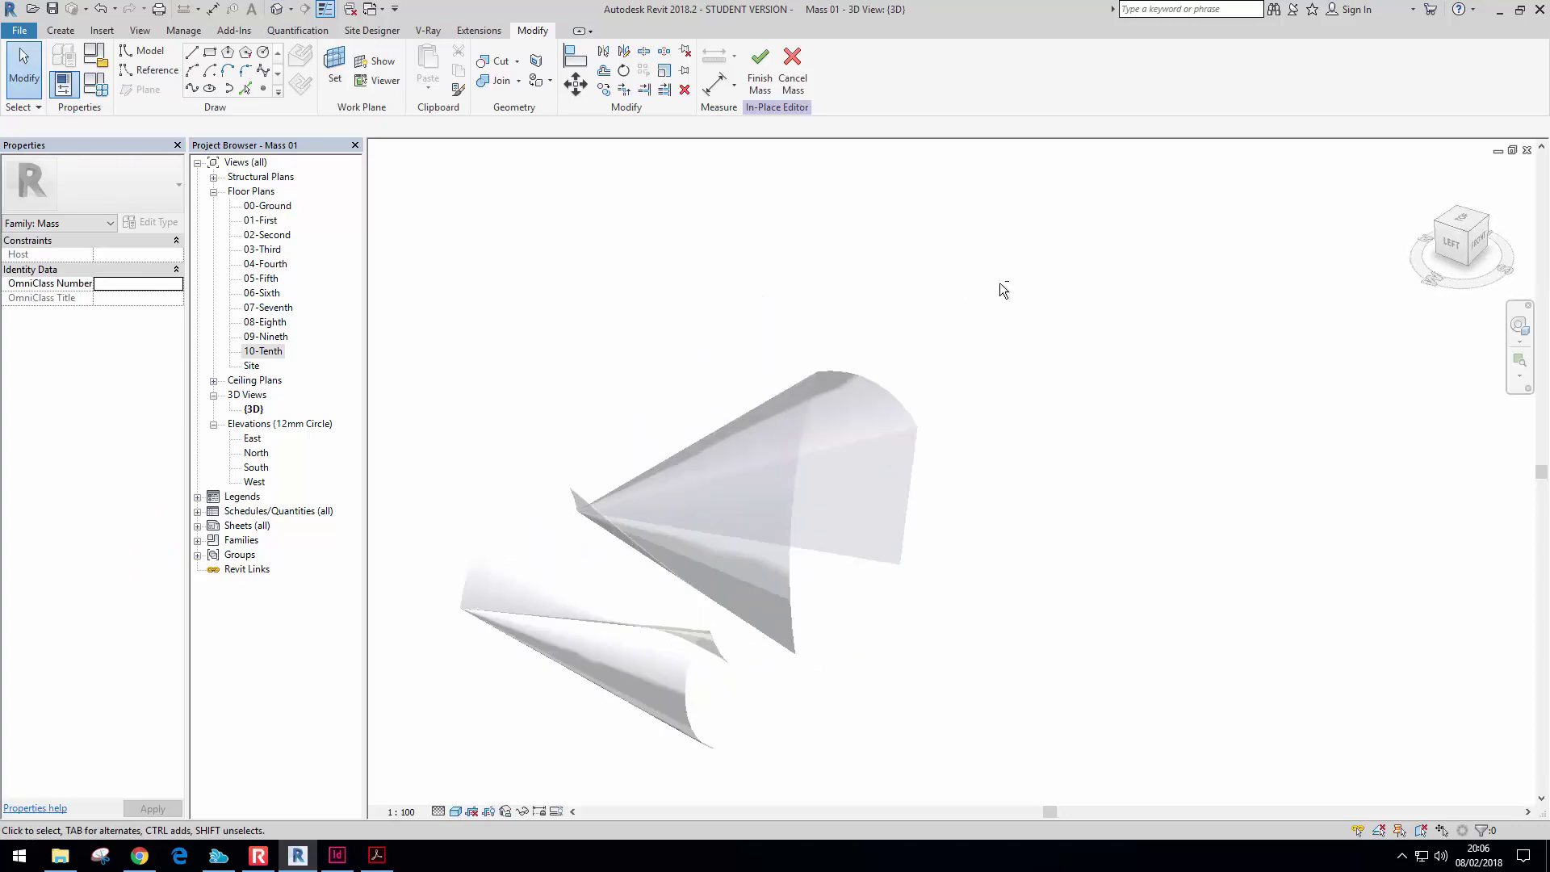
Finish the in-place mass
{"action": "left_click", "coordinate": [760, 69]}
{"action": "left_click", "coordinate": [1149, 497]}
{"action": "middle_click_drag", "start_coordinate": [1149, 497], "coordinate": [1009, 456], "text": "shift"}
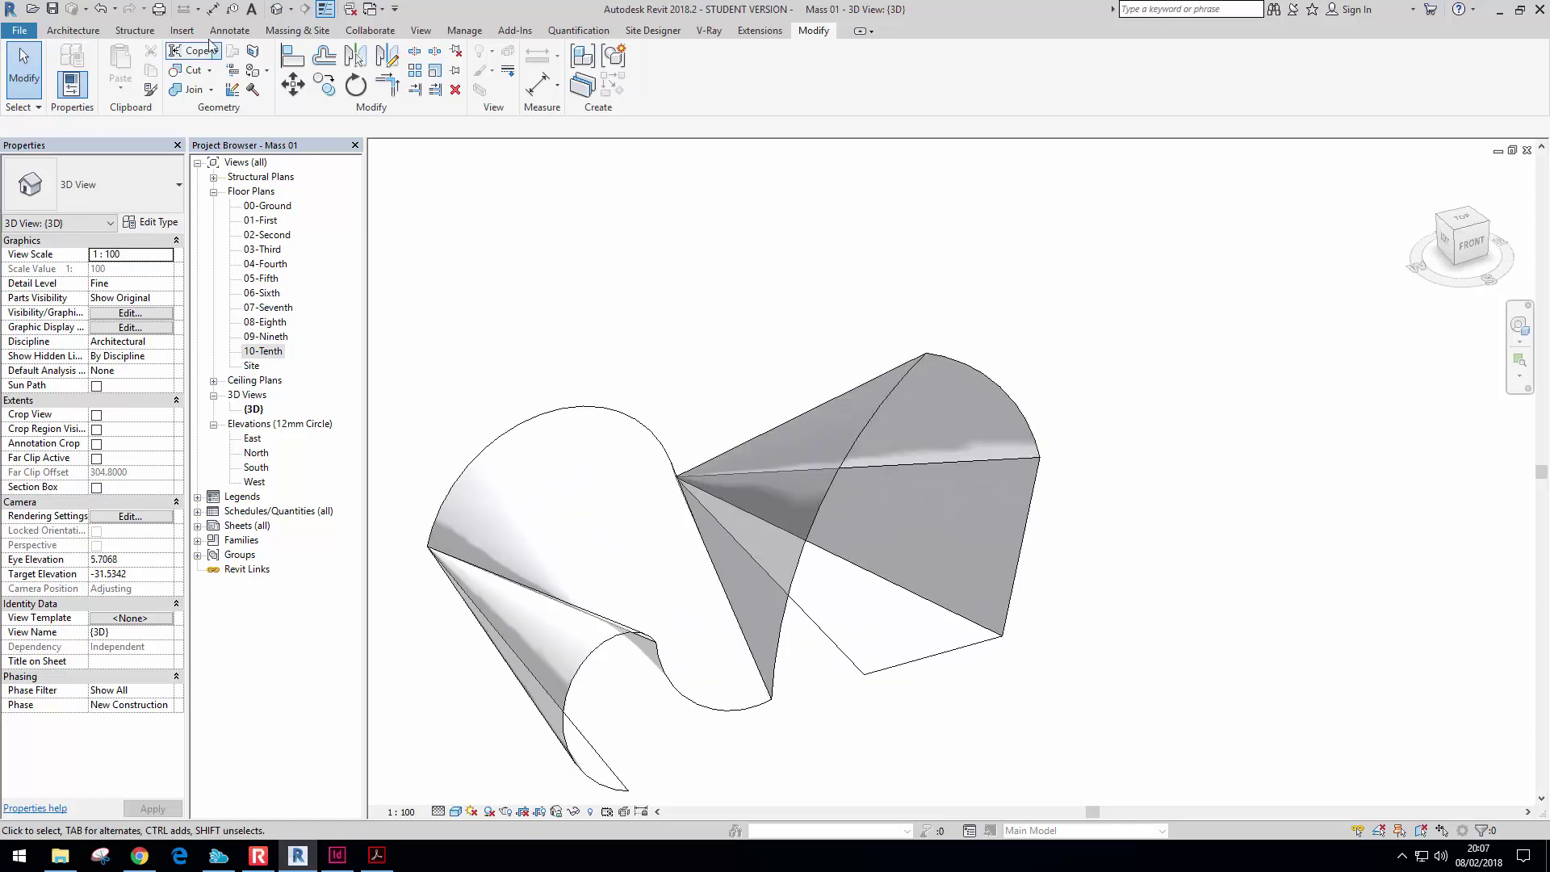
Place a Basic Wall of type Wall -5m by face on the mass's small curl
{"action": "left_click", "coordinate": [296, 32]}
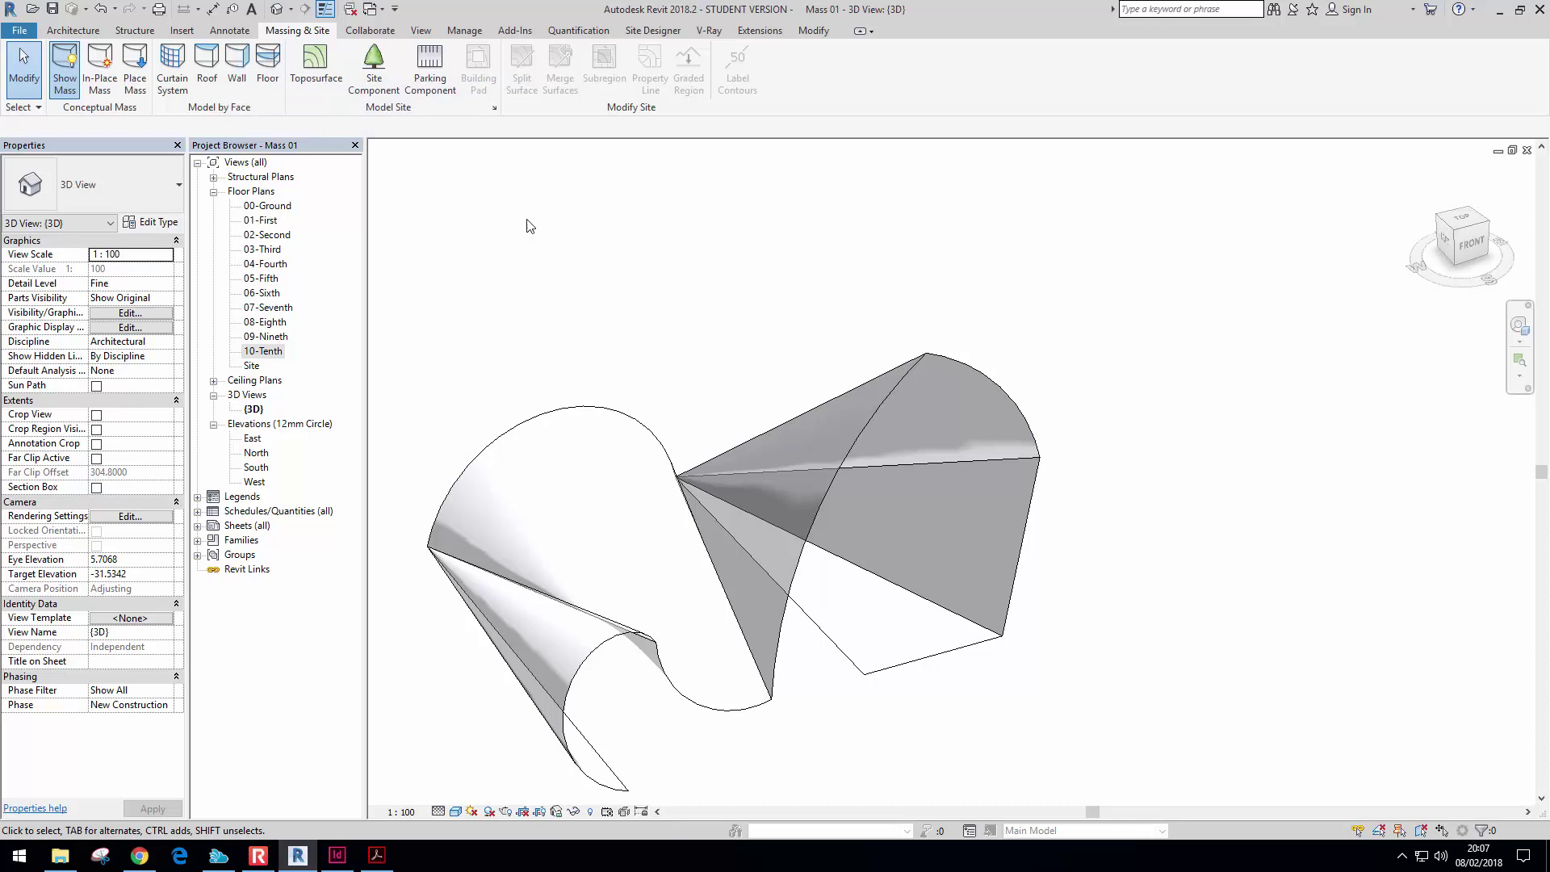
{"action": "middle_click_drag", "start_coordinate": [488, 283], "coordinate": [551, 184]}
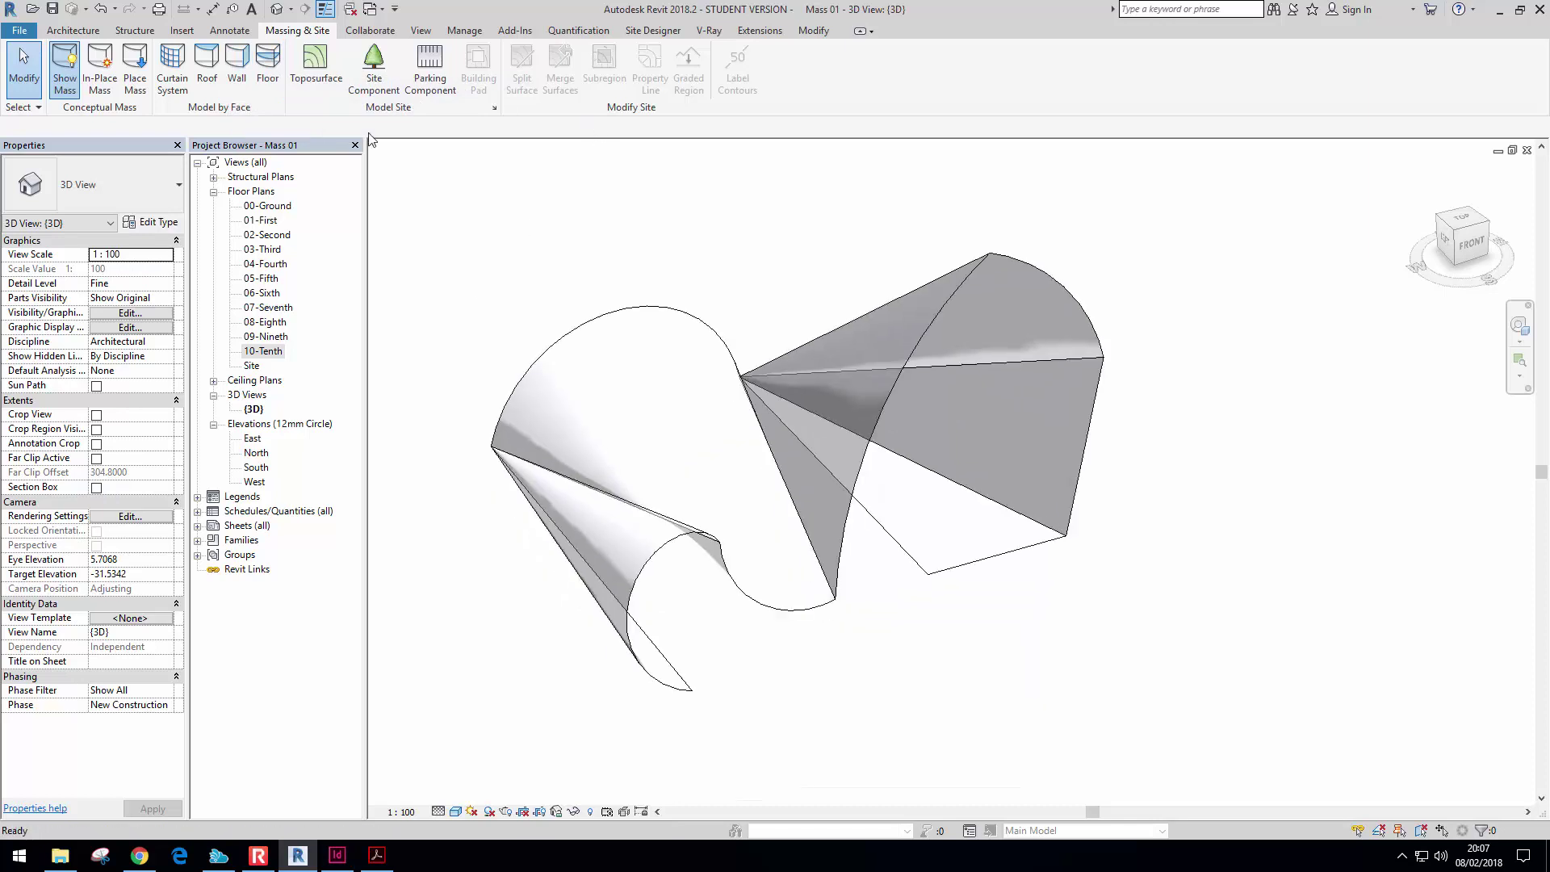
{"action": "left_click", "coordinate": [237, 61]}
{"action": "left_click", "coordinate": [681, 545]}
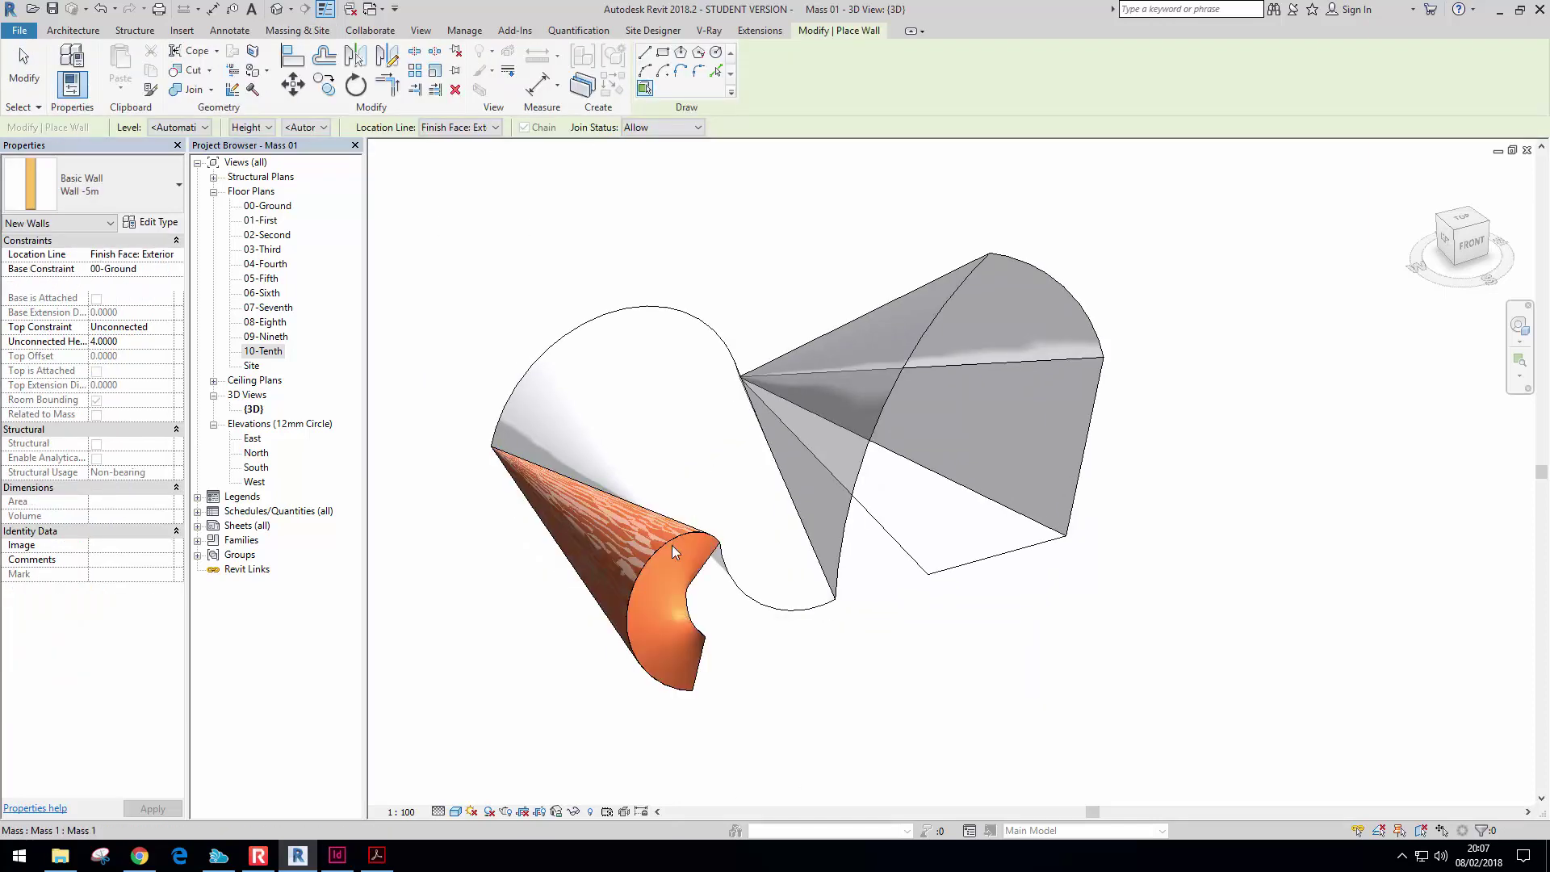
Try to apply the Wall -5m type by face to the mass's large curved surface
{"action": "left_click", "coordinate": [736, 580]}
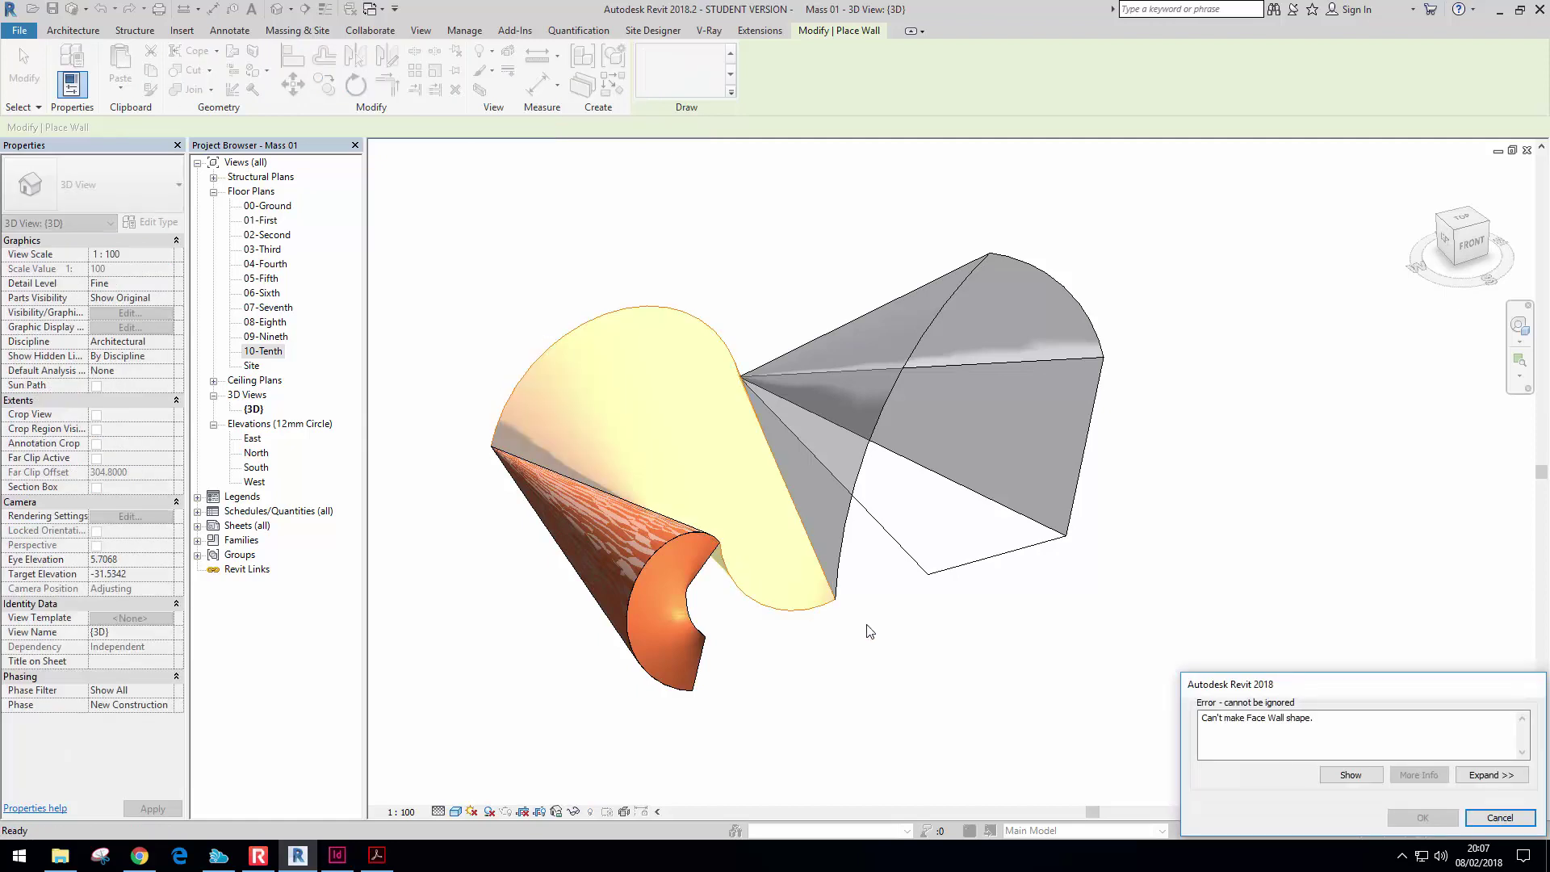
{"action": "key", "text": "Escape"}
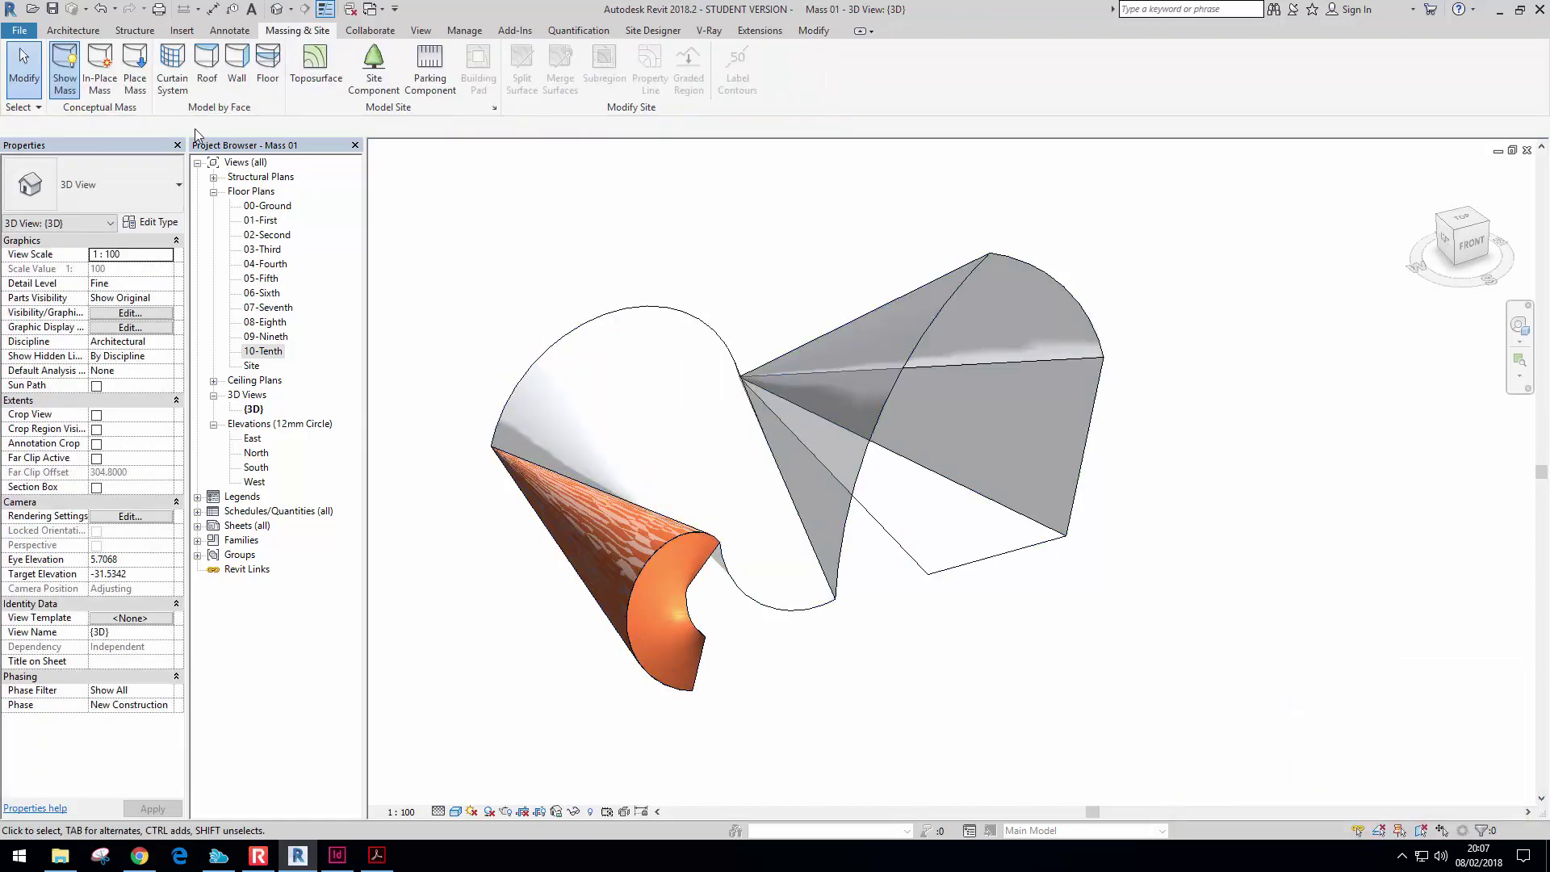
{"action": "middle_click_drag", "start_coordinate": [923, 637], "coordinate": [893, 623], "text": "shift"}
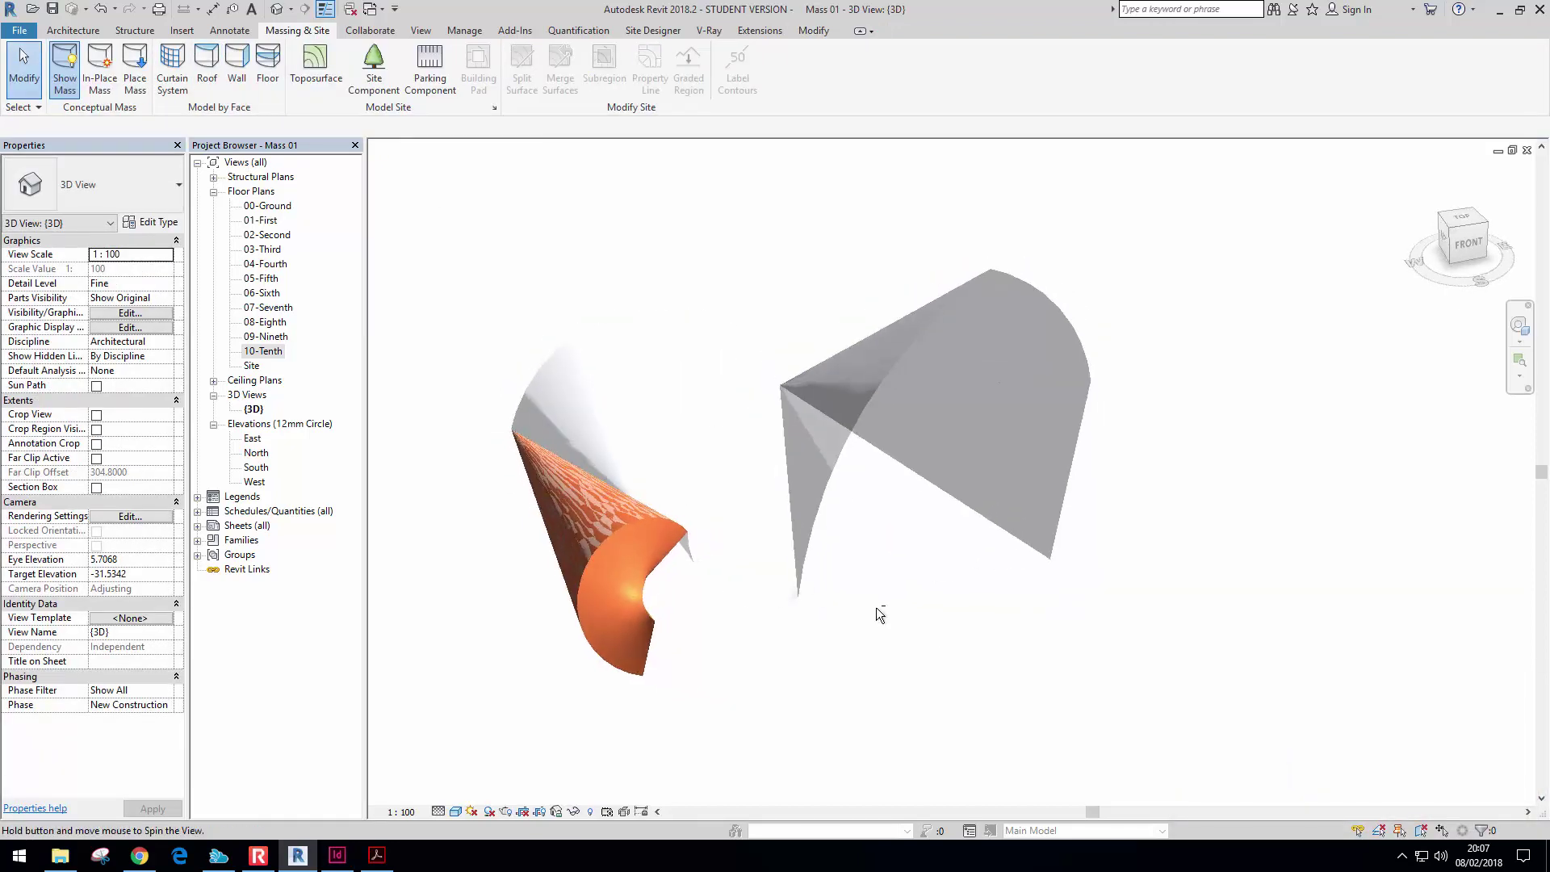
{"action": "middle_click_drag", "start_coordinate": [606, 339], "coordinate": [1067, 509], "text": "shift"}
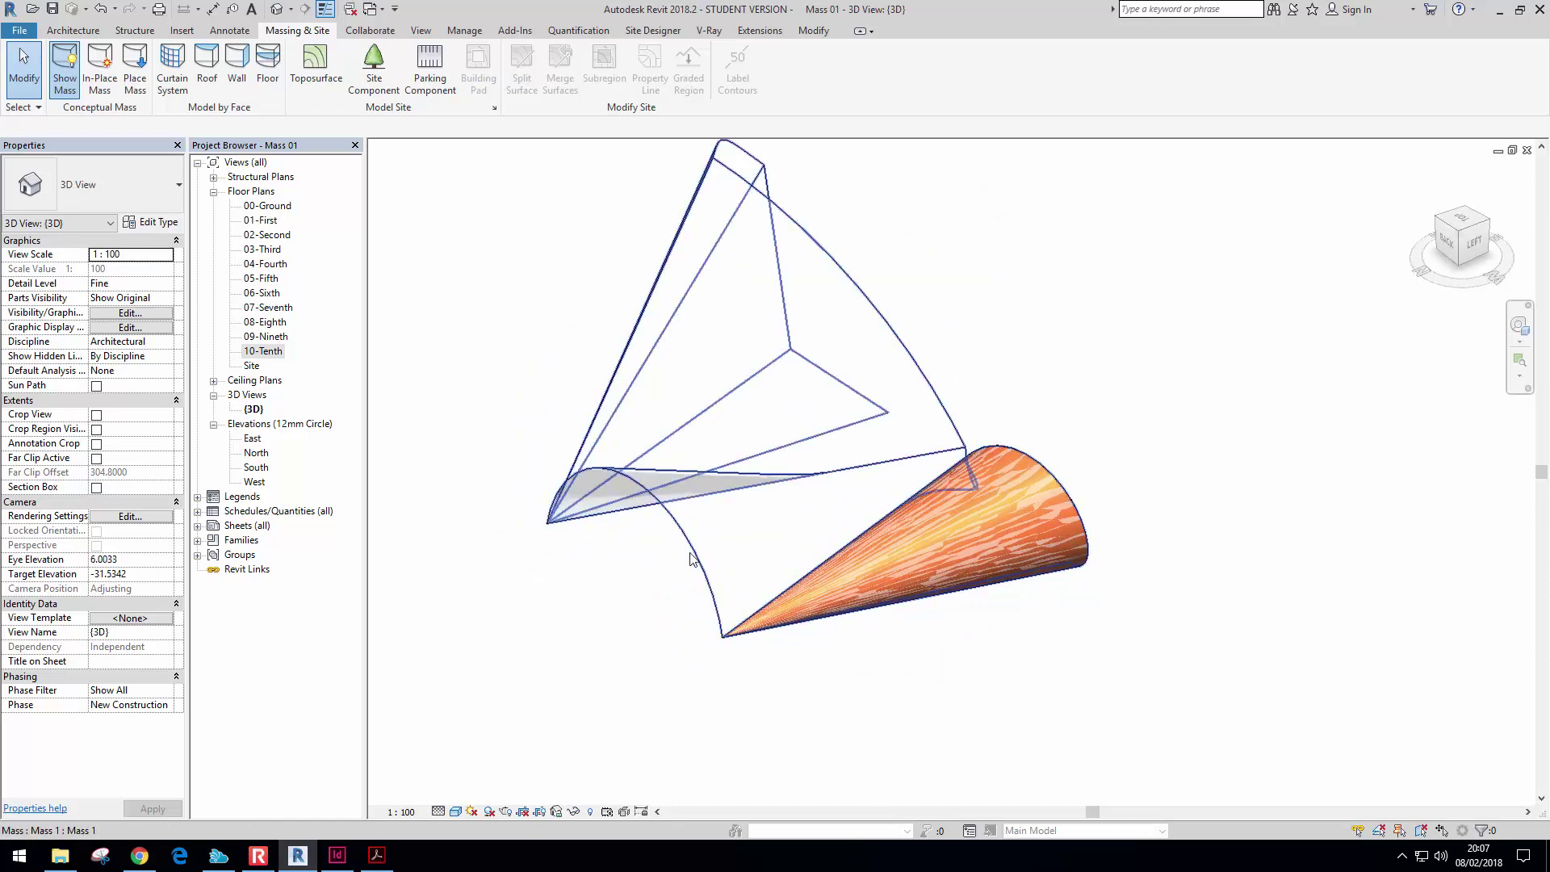
{"action": "left_click", "coordinate": [206, 65]}
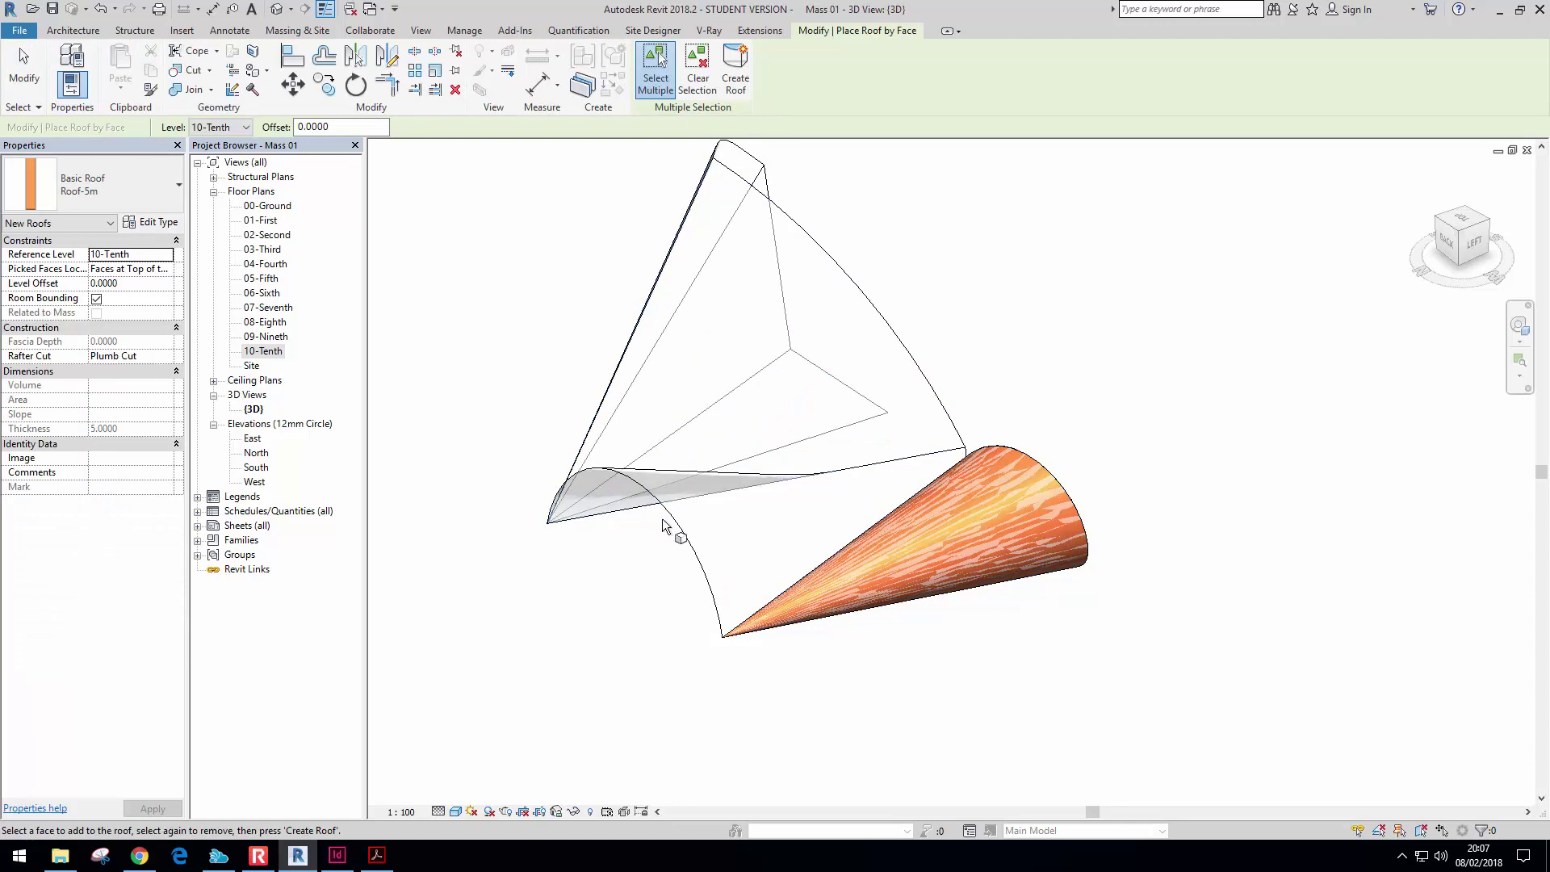
{"action": "left_click", "coordinate": [736, 454]}
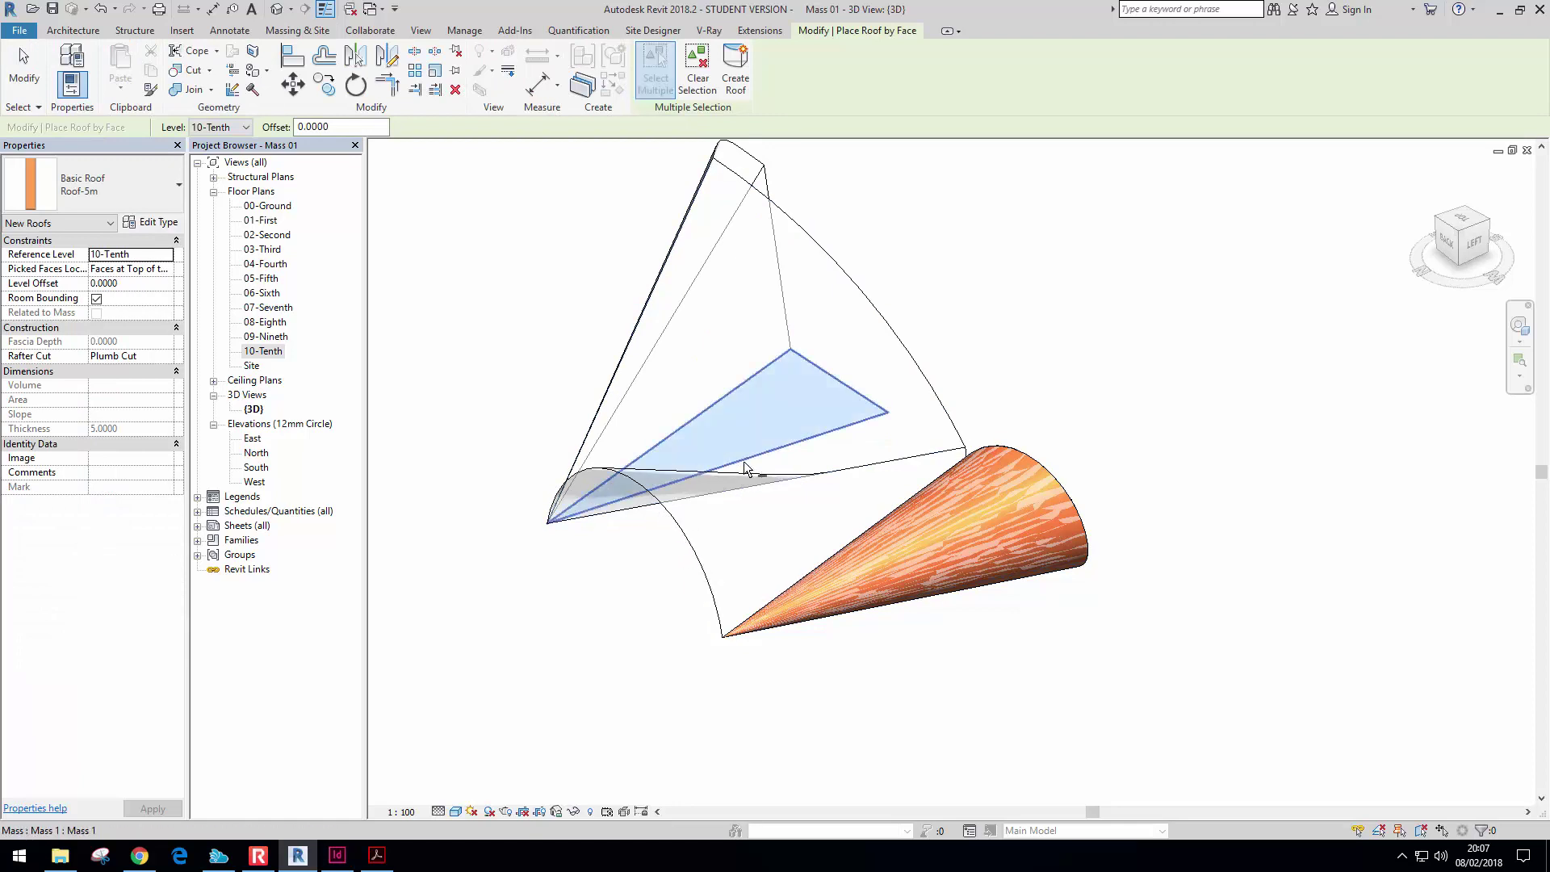
{"action": "middle_click_drag", "start_coordinate": [917, 440], "coordinate": [700, 421], "text": "shift"}
{"action": "scroll", "coordinate": [493, 260], "scroll_direction": "up", "scroll_amount": 1}
{"action": "key", "text": "Escape"}
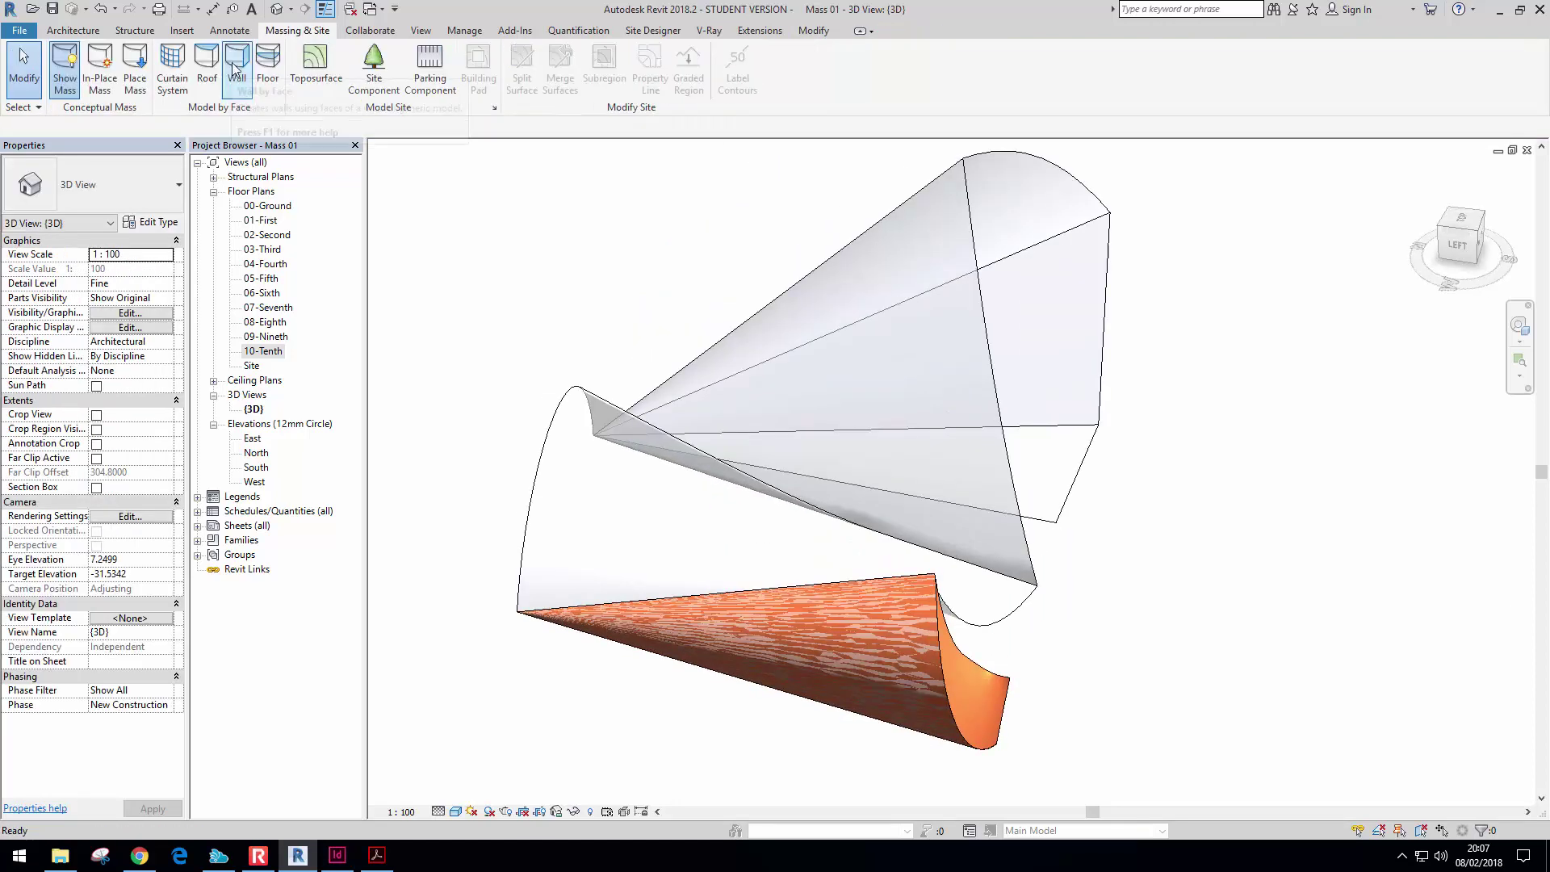
Try again to place a wall by face on the large curved surface, picking it near its lower end
{"action": "left_click", "coordinate": [238, 71]}
{"action": "left_click", "coordinate": [1021, 610]}
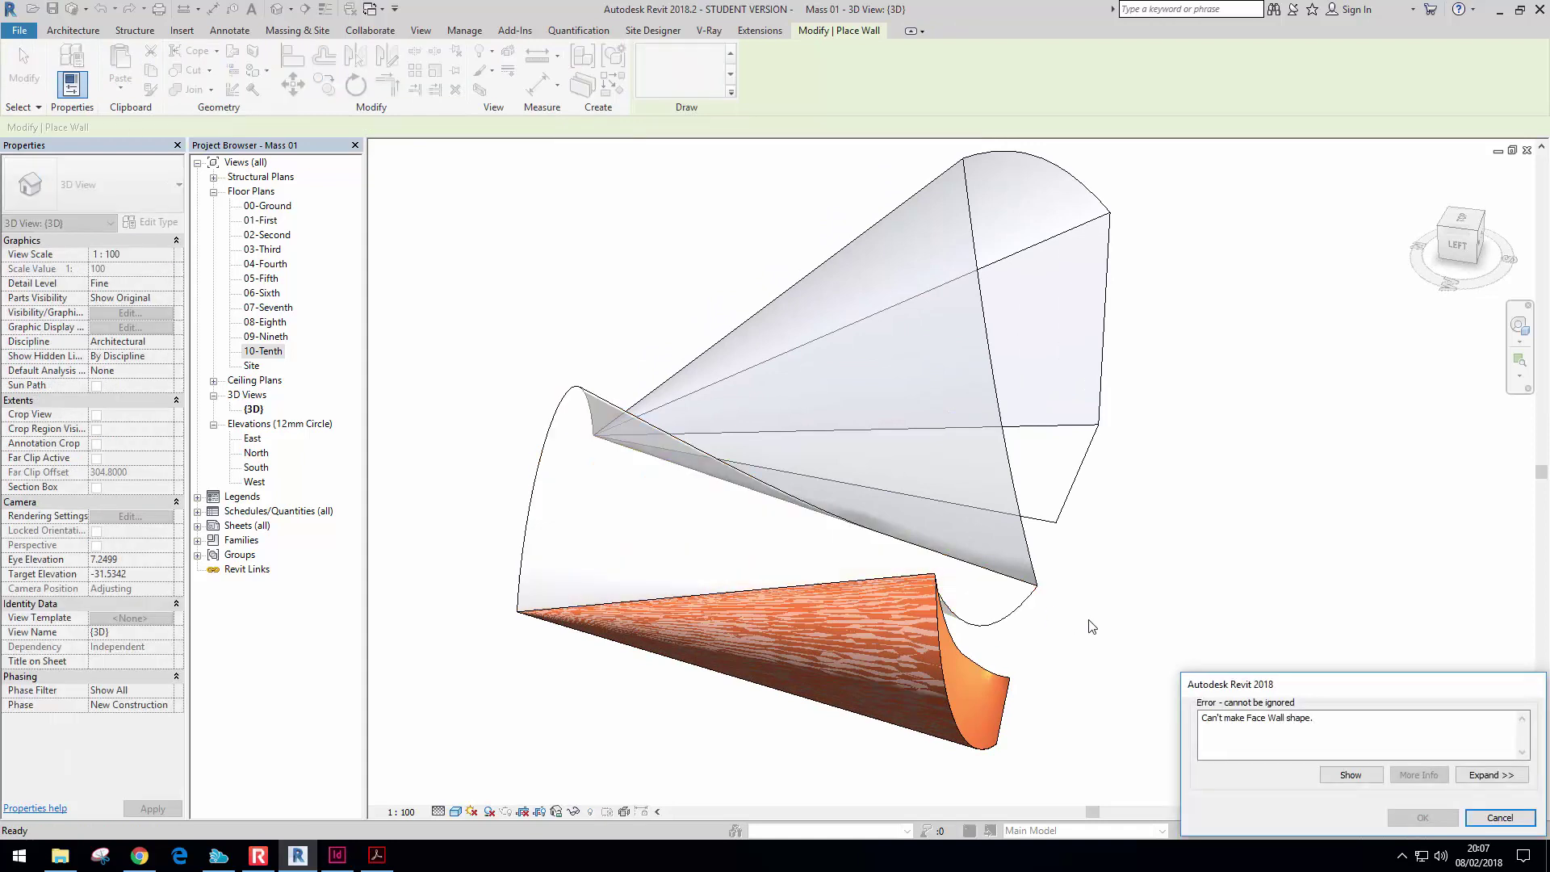
{"action": "key", "text": "Escape"}
{"action": "left_click", "coordinate": [1009, 474]}
{"action": "key", "text": "Escape"}
{"action": "middle_click_drag", "start_coordinate": [1009, 475], "coordinate": [646, 363], "text": "shift"}
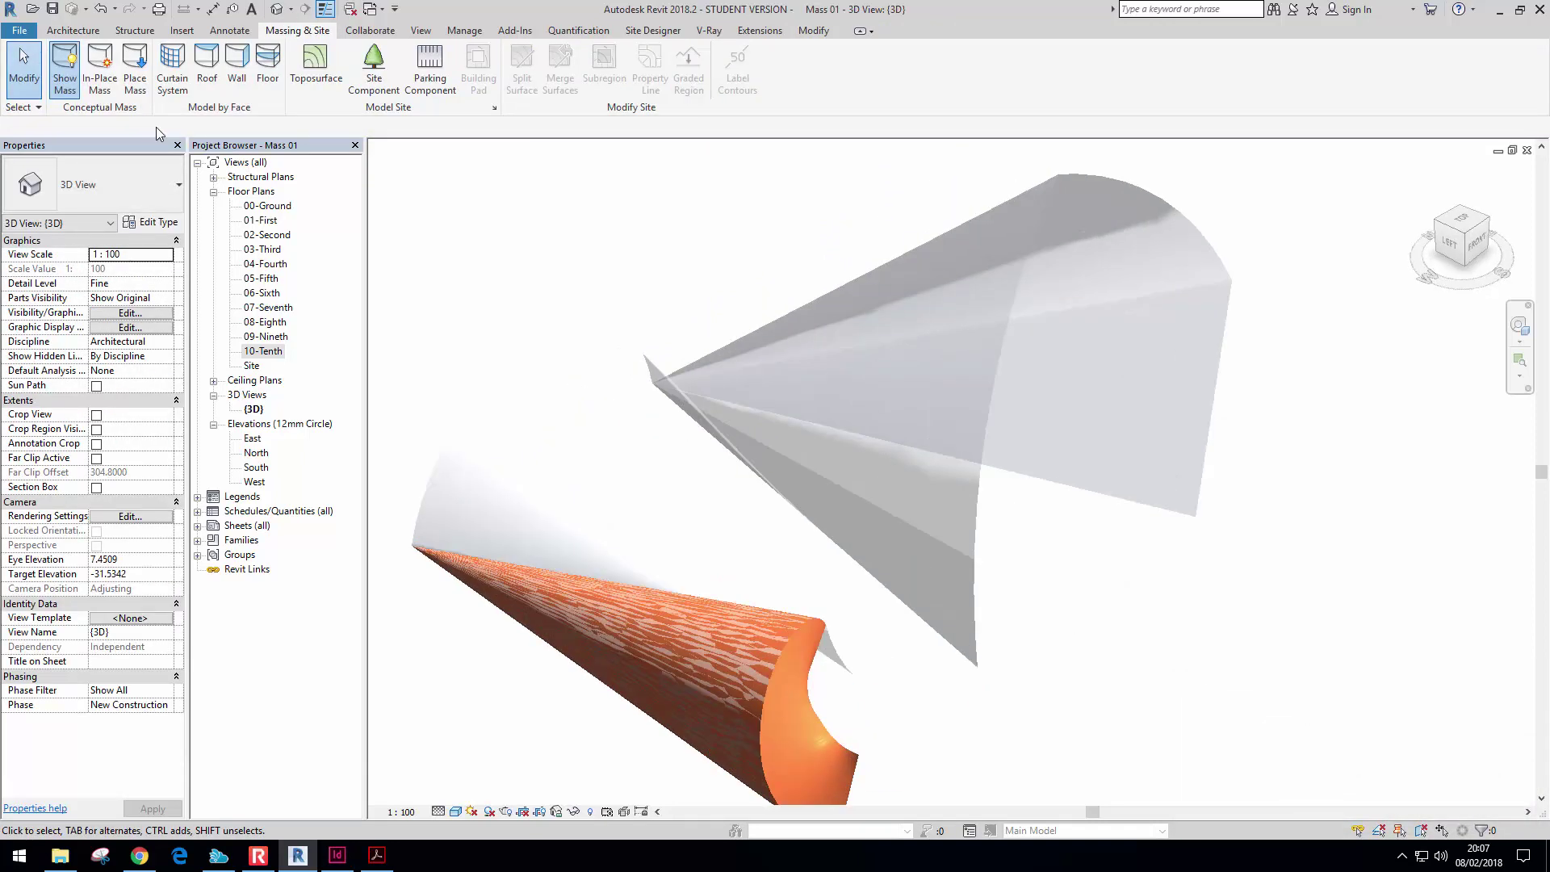
Edit the mass in place by moving the vertex at the large curve's lower end, and finish the mass
{"action": "left_click", "coordinate": [910, 700]}
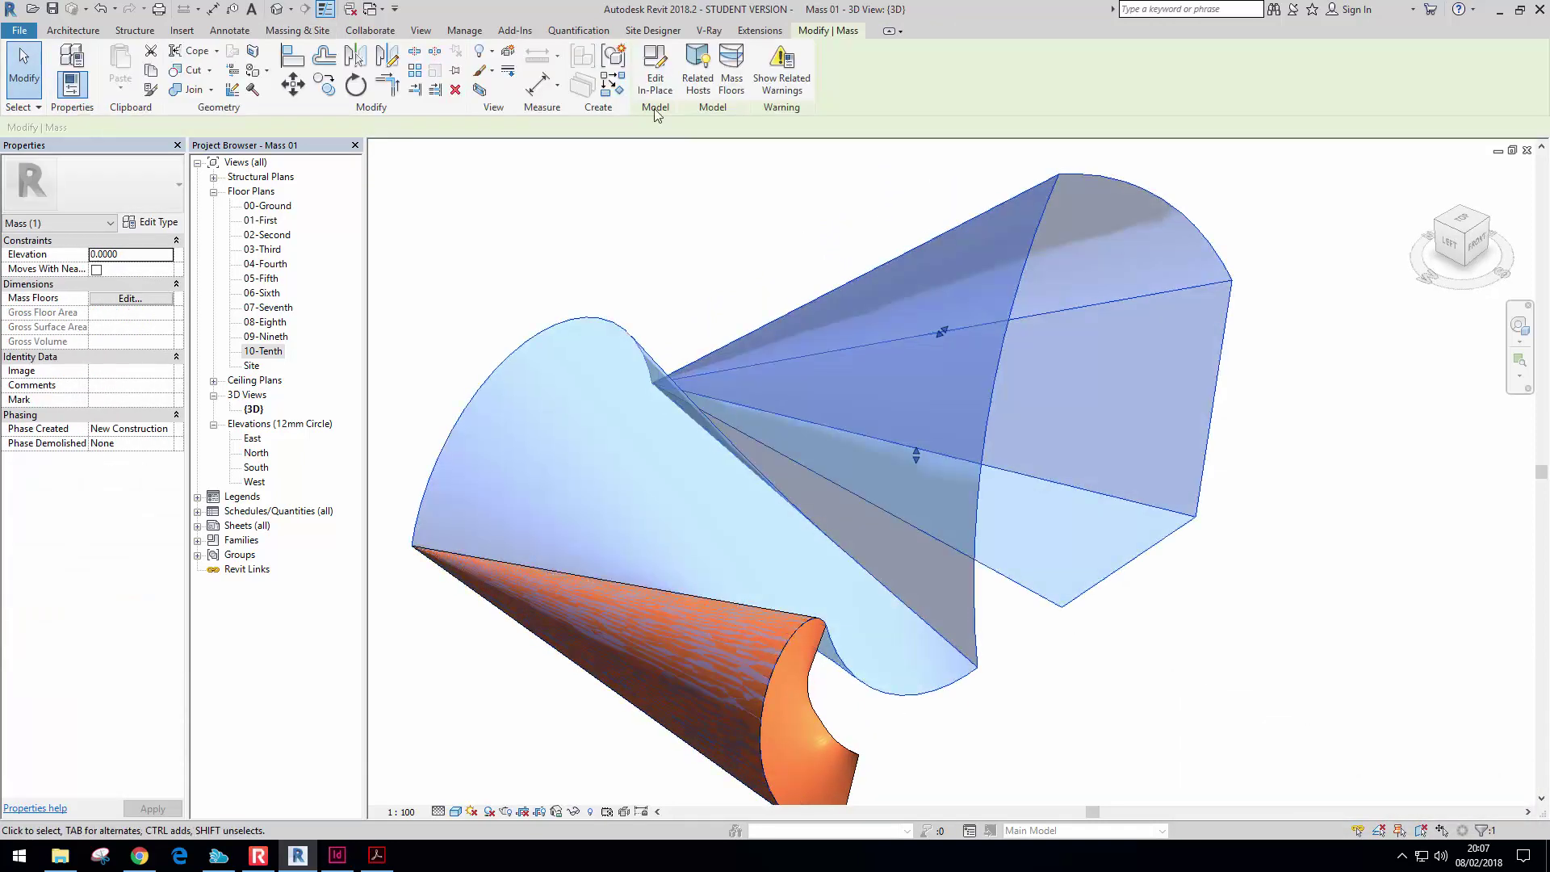
{"action": "left_click", "coordinate": [655, 81]}
{"action": "left_click", "coordinate": [978, 668]}
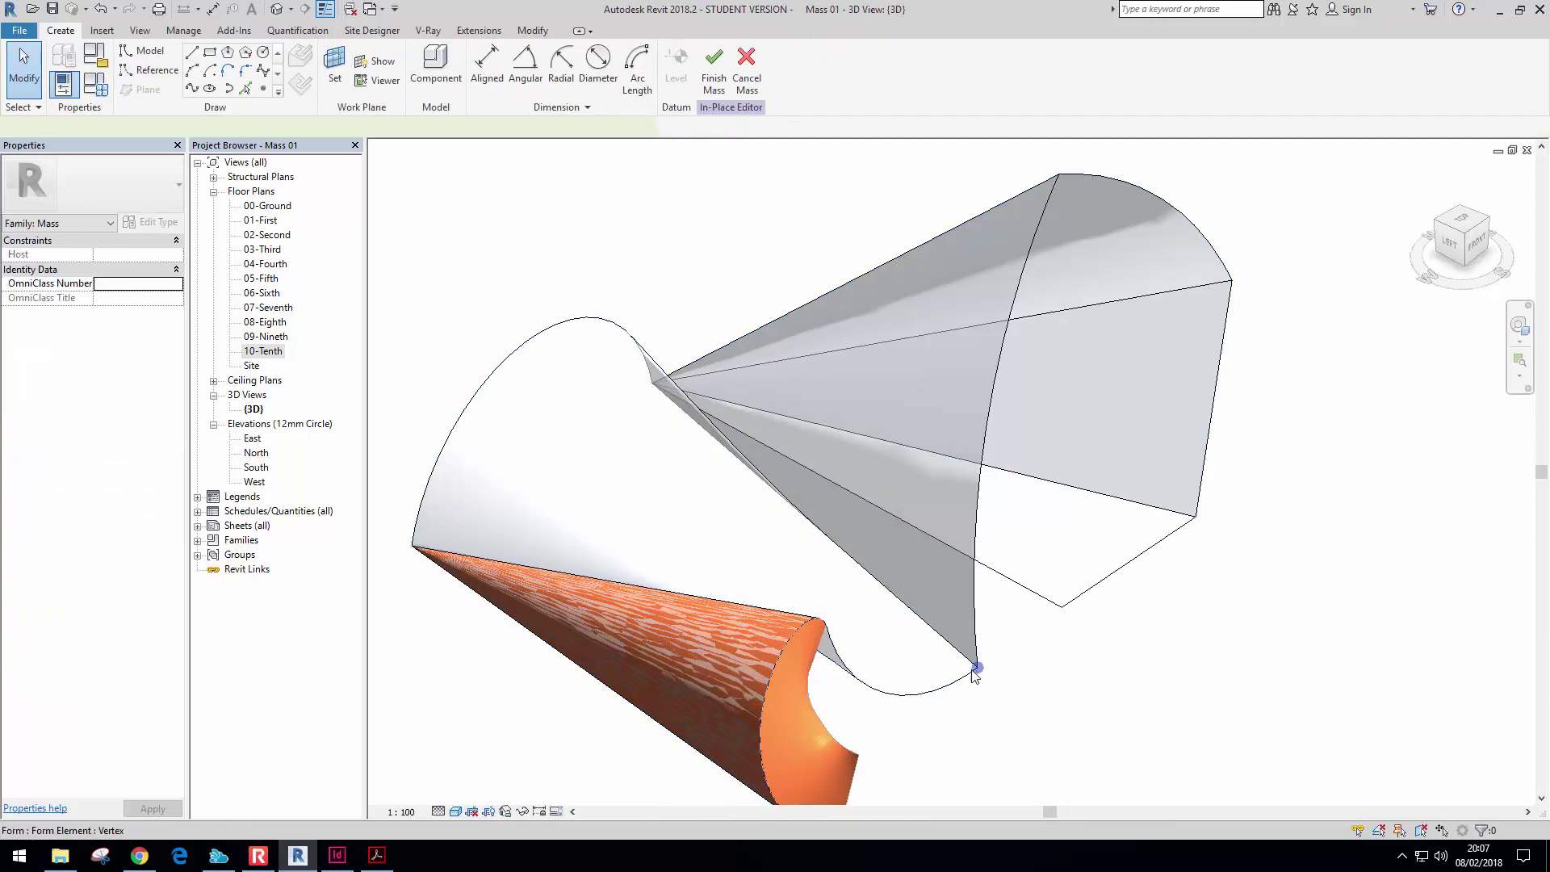
{"action": "left_click_drag", "start_coordinate": [953, 664], "coordinate": [1019, 597]}
{"action": "middle_click_drag", "start_coordinate": [993, 630], "coordinate": [974, 494], "text": "shift"}
{"action": "left_click", "coordinate": [973, 489]}
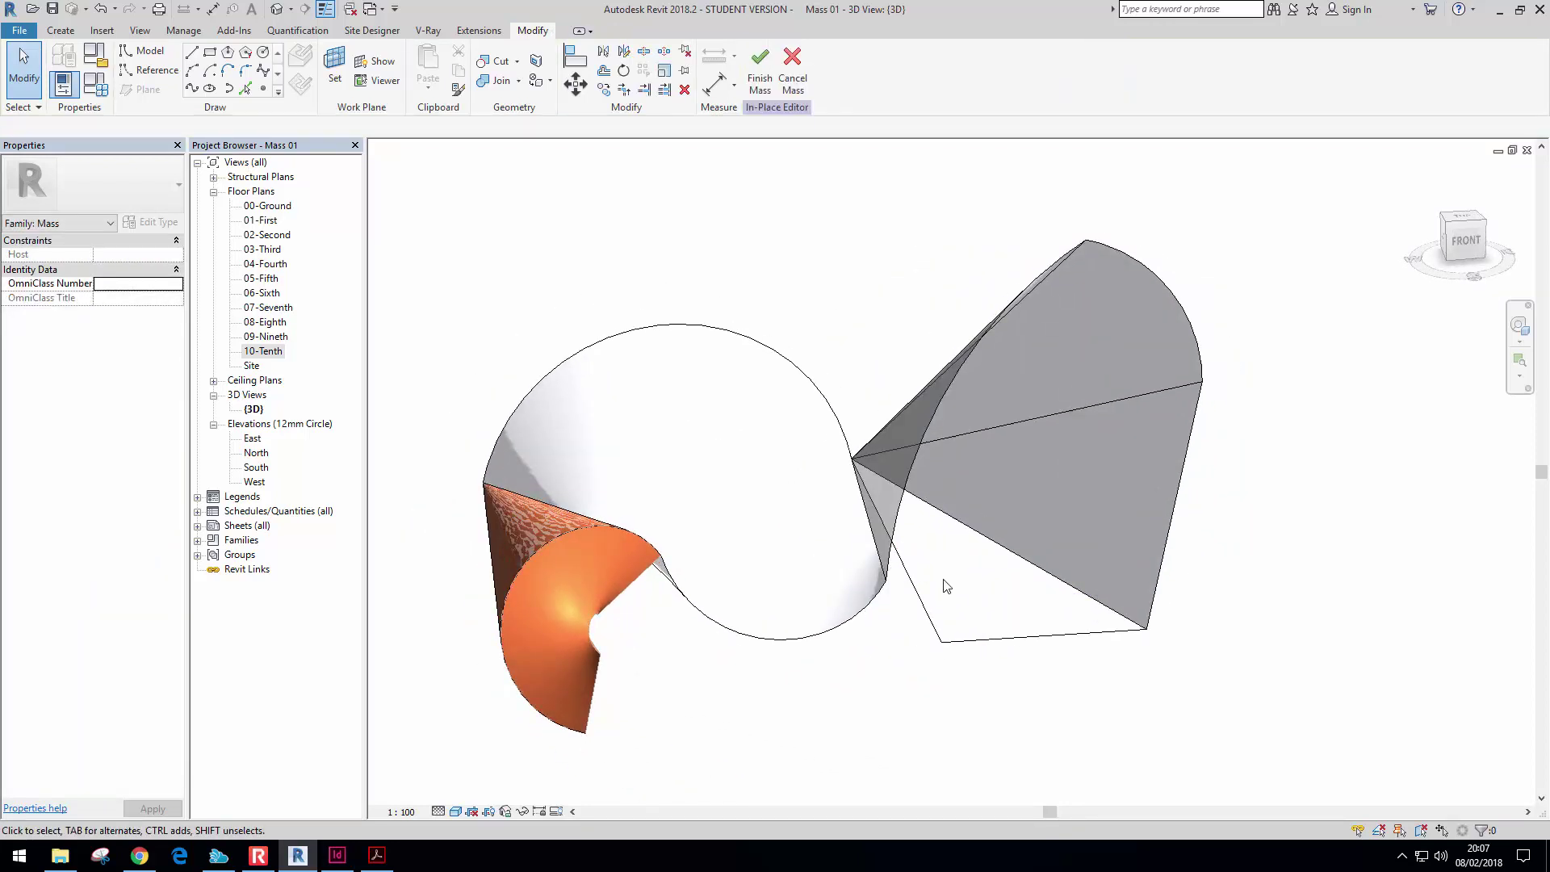
{"action": "middle_click_drag", "start_coordinate": [633, 336], "coordinate": [711, 233], "text": "shift"}
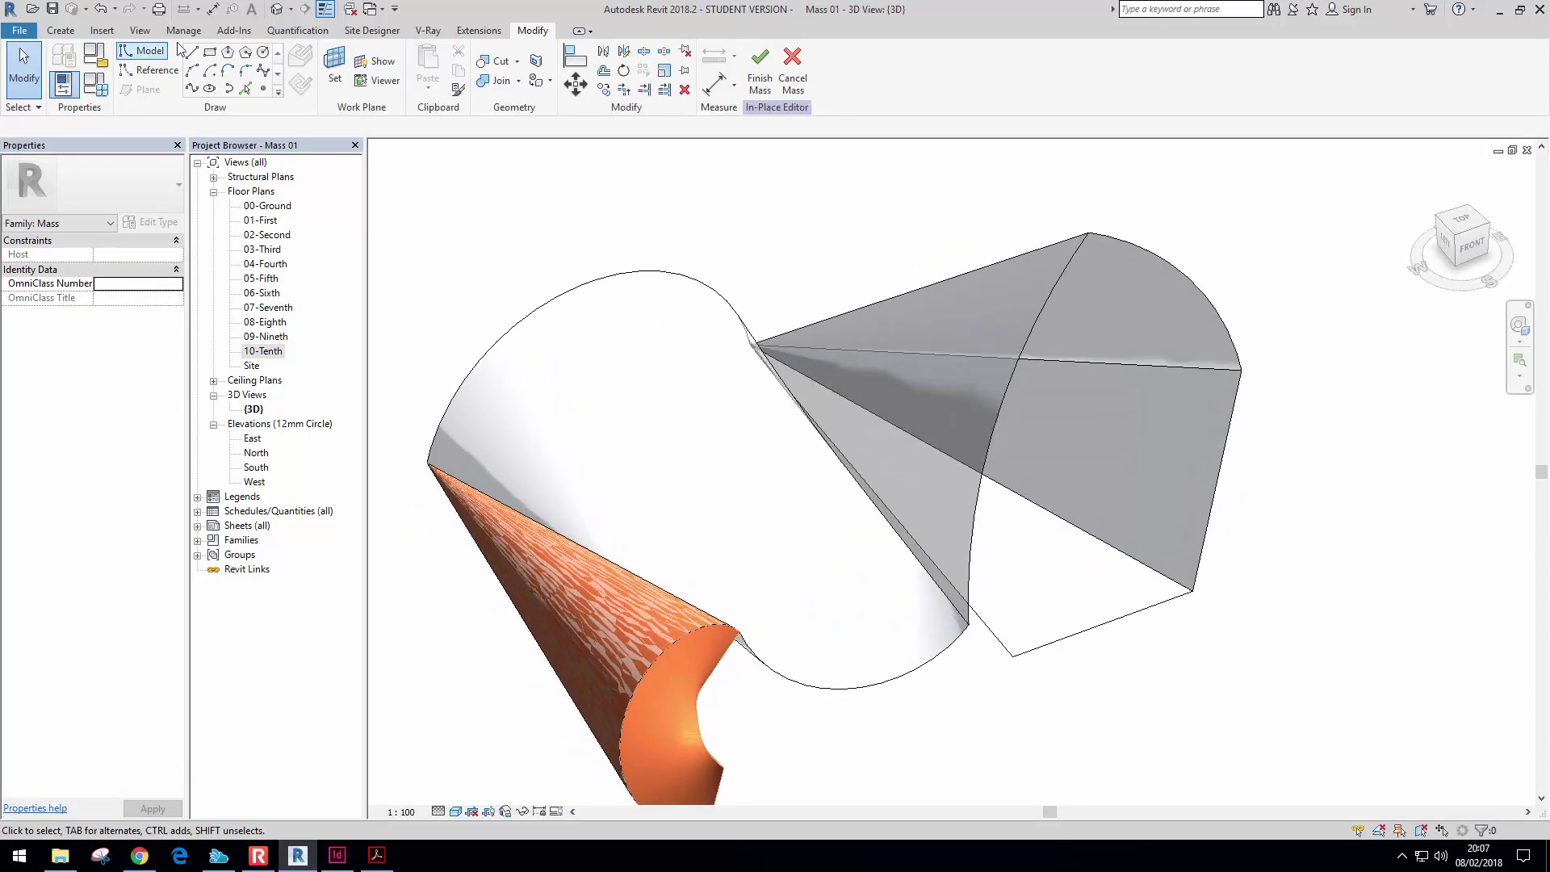
{"action": "left_click", "coordinate": [759, 71]}
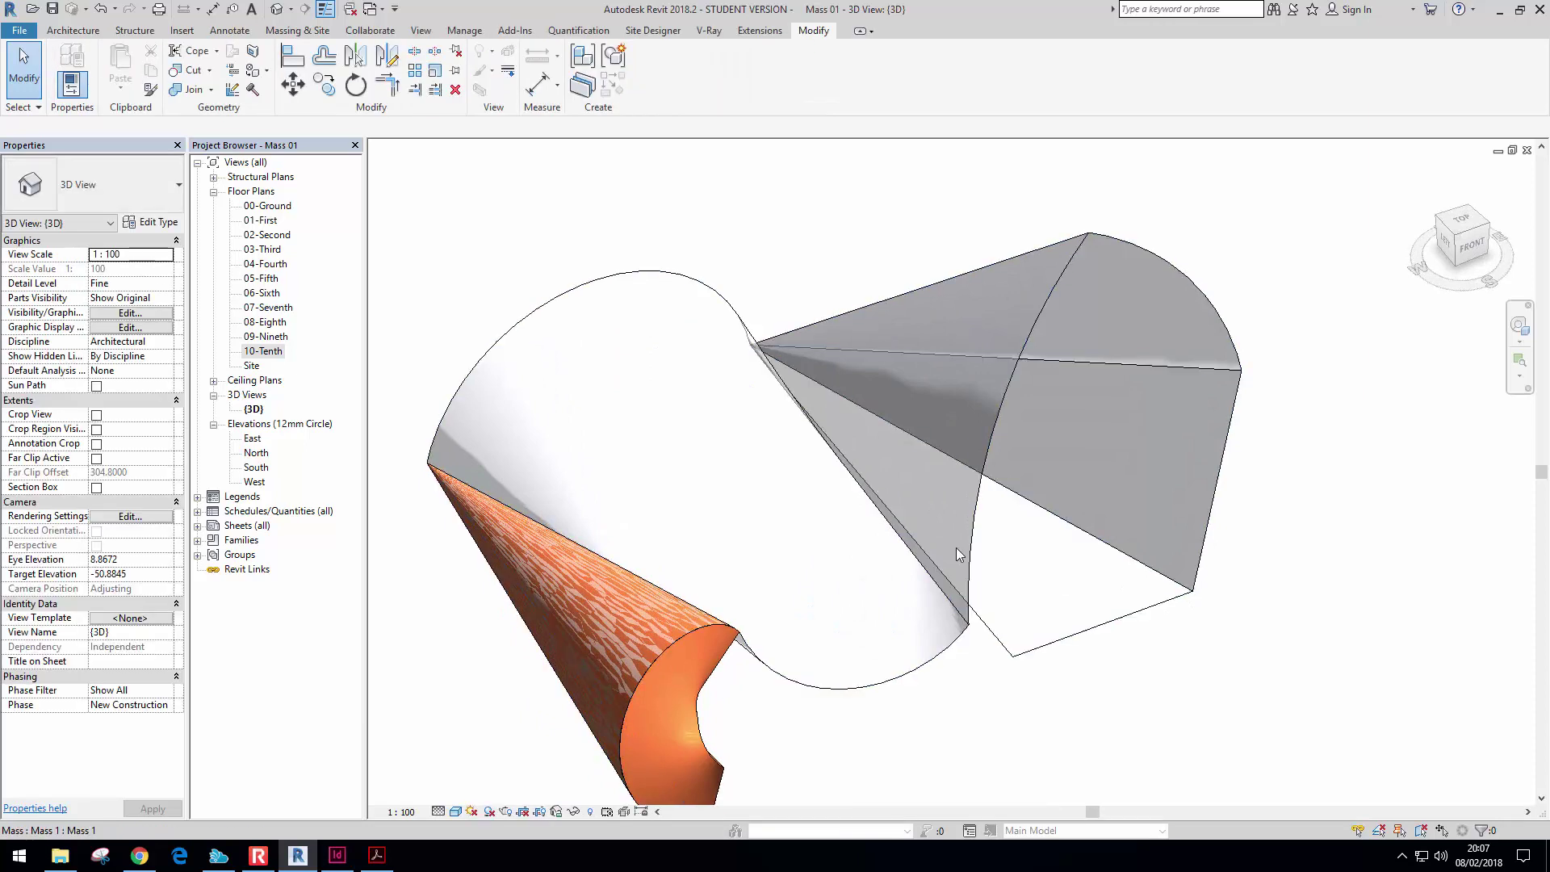
Place a Wall -5m by face on the reshaped large curved surface, accepting the wall extension warning
{"action": "left_click", "coordinate": [312, 39]}
{"action": "left_click", "coordinate": [245, 77]}
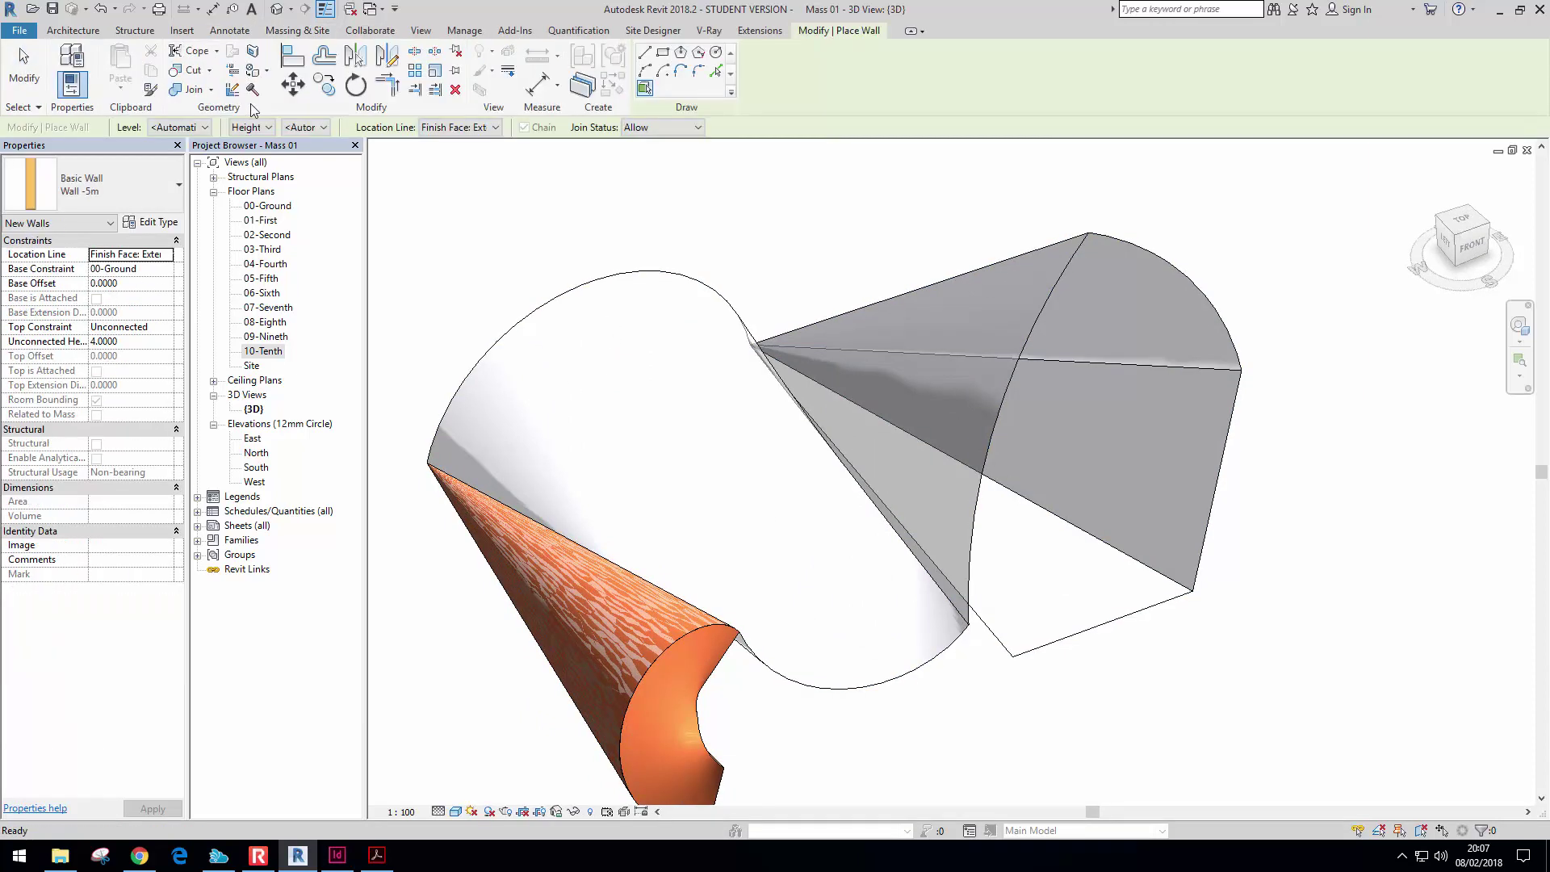
{"action": "left_click", "coordinate": [823, 685]}
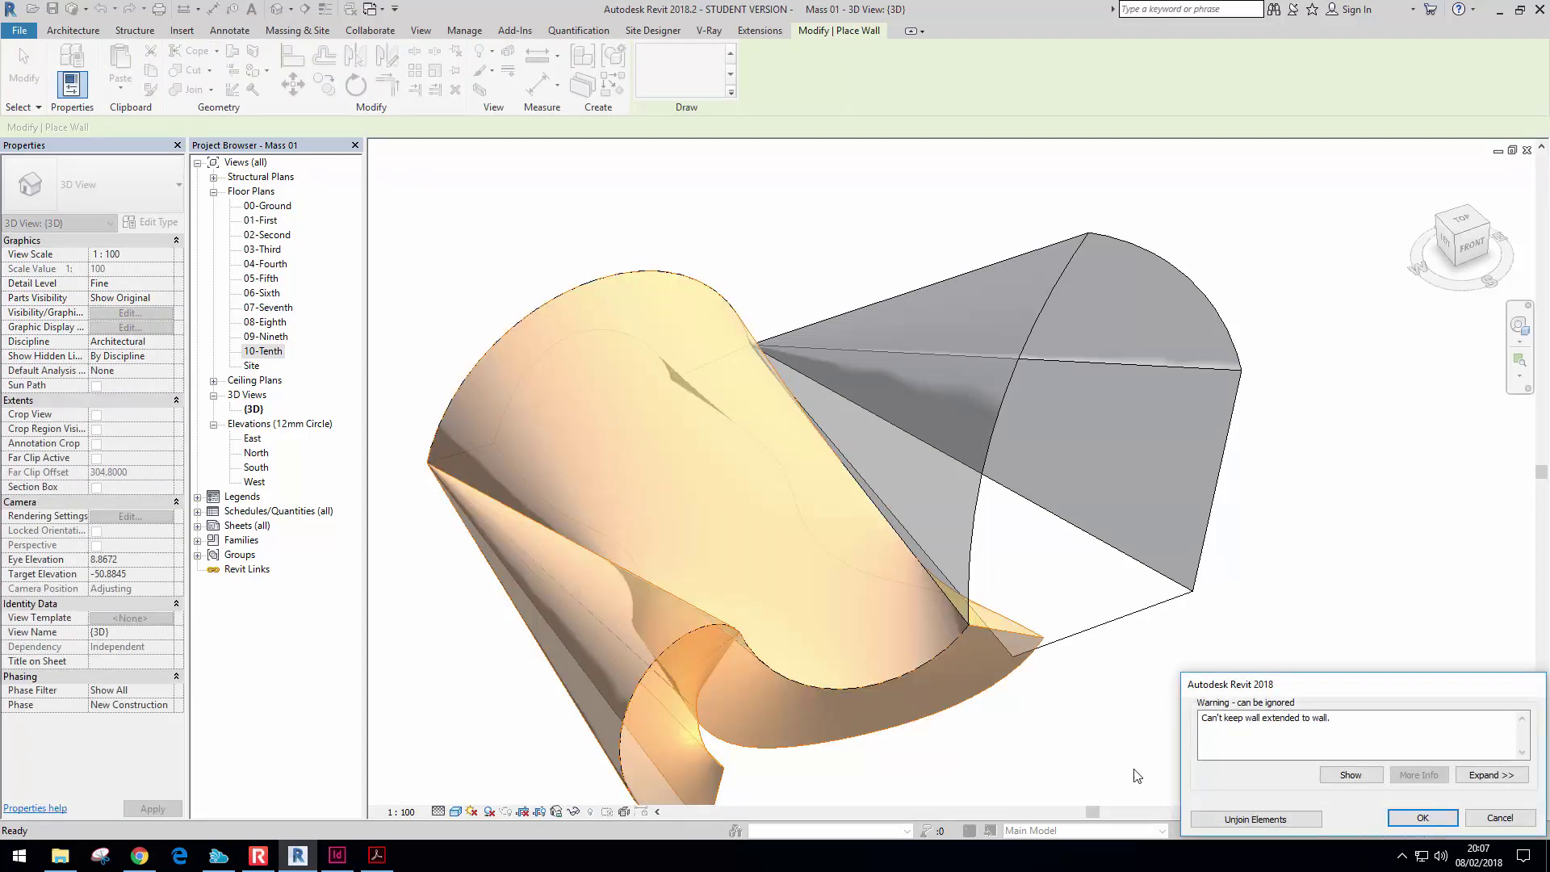
{"action": "left_click", "coordinate": [1428, 824]}
{"action": "middle_click_drag", "start_coordinate": [974, 675], "coordinate": [964, 624], "text": "shift"}
{"action": "middle_click_drag", "start_coordinate": [972, 526], "coordinate": [741, 706], "text": "shift"}
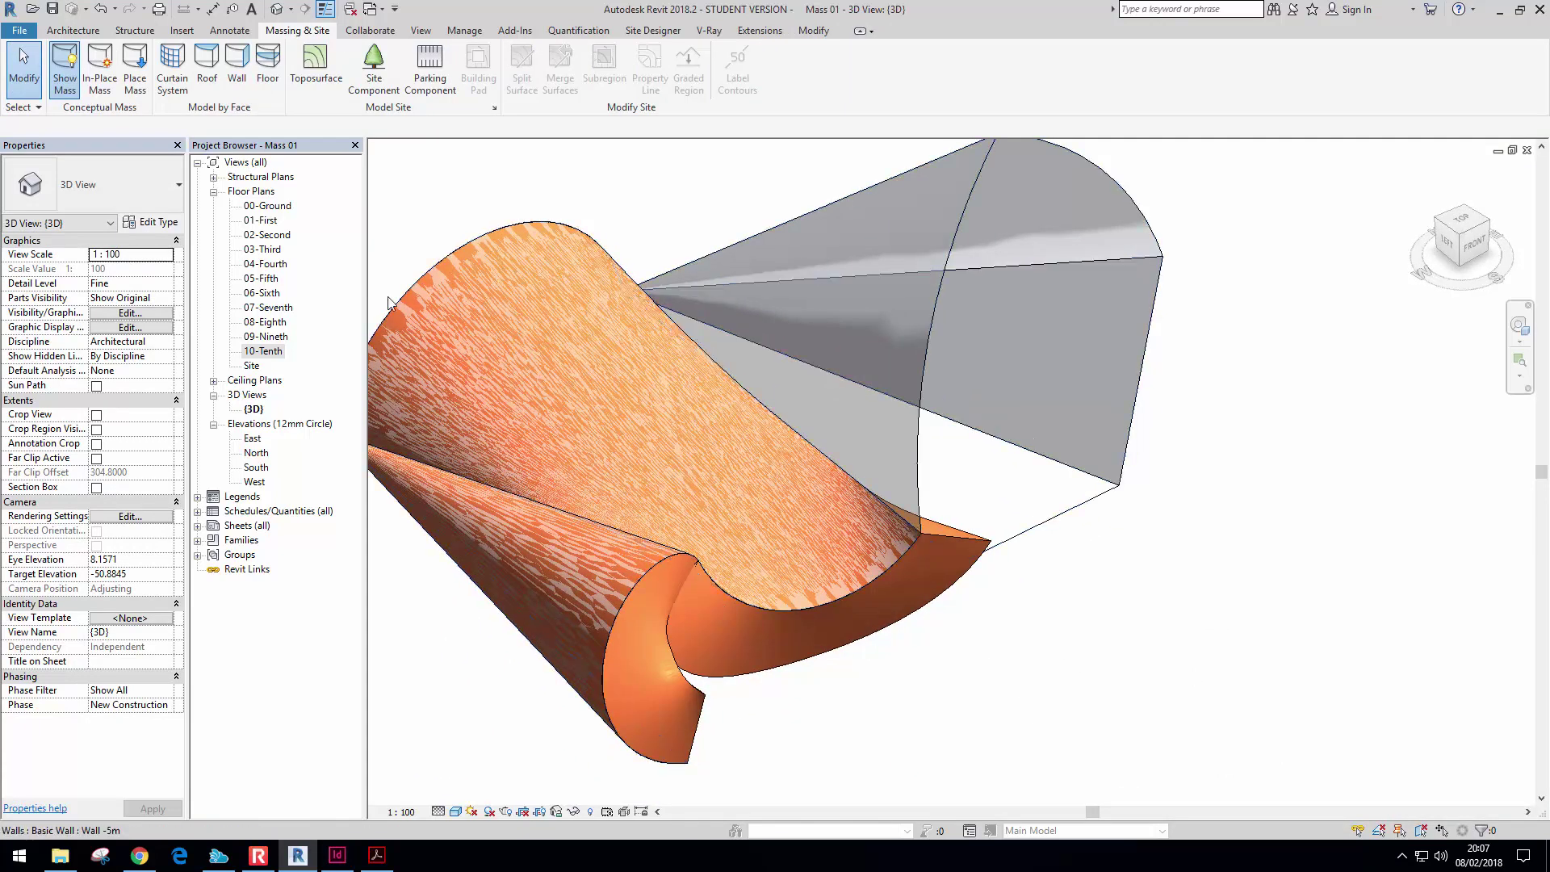
Place Wall -5m walls by face on the adjoining side, curved top and flat outer faces of the angular portion, accepting the warning
{"action": "left_click", "coordinate": [242, 71]}
{"action": "middle_click_drag", "start_coordinate": [1093, 413], "coordinate": [992, 459], "text": "shift"}
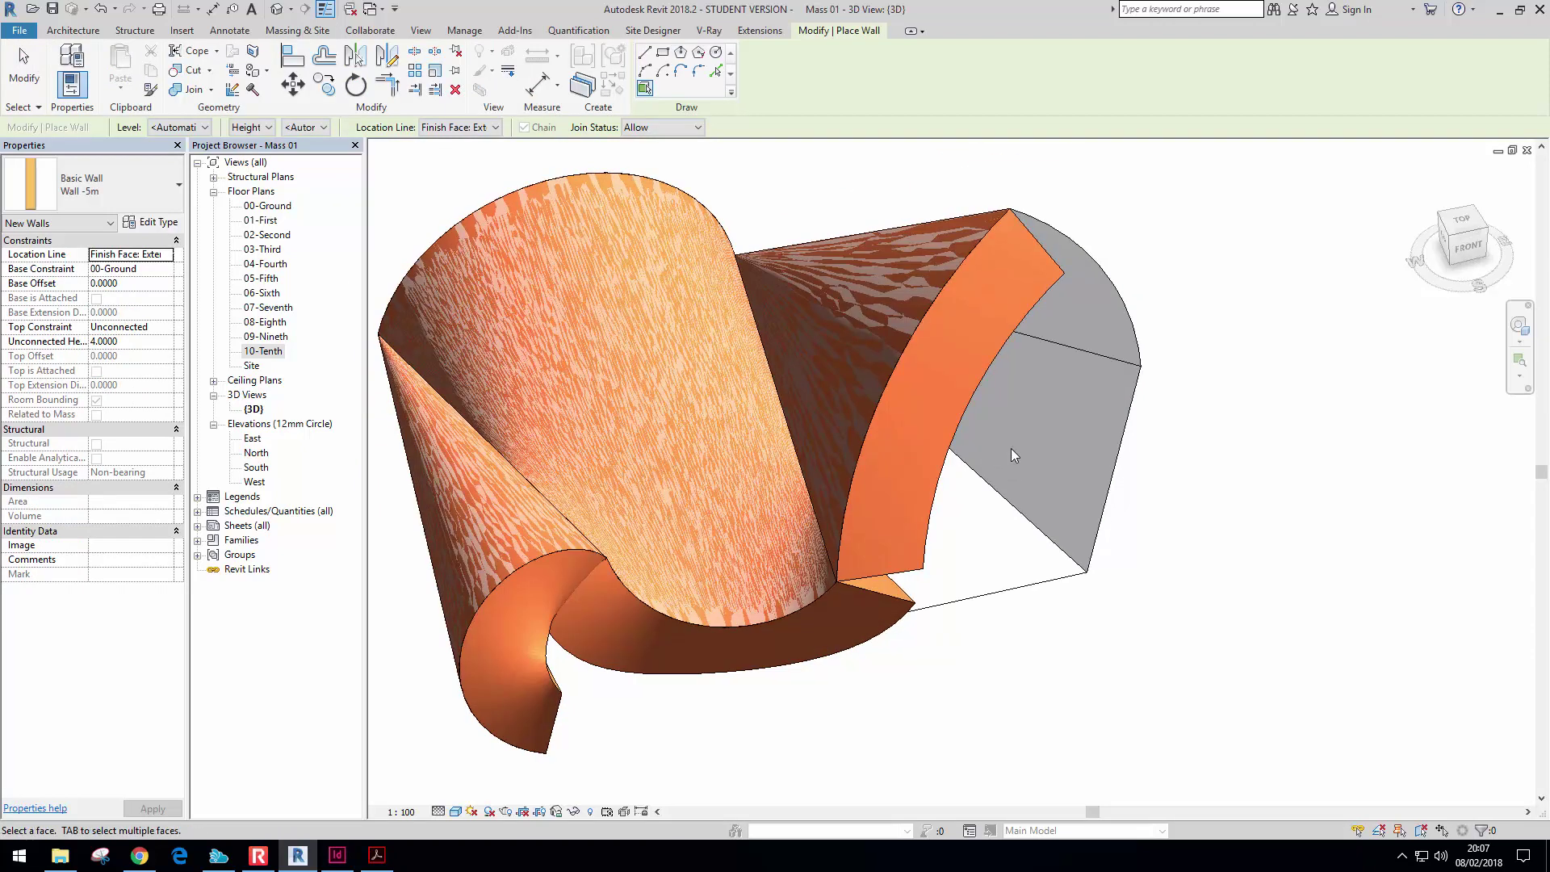
{"action": "left_click", "coordinate": [1120, 446]}
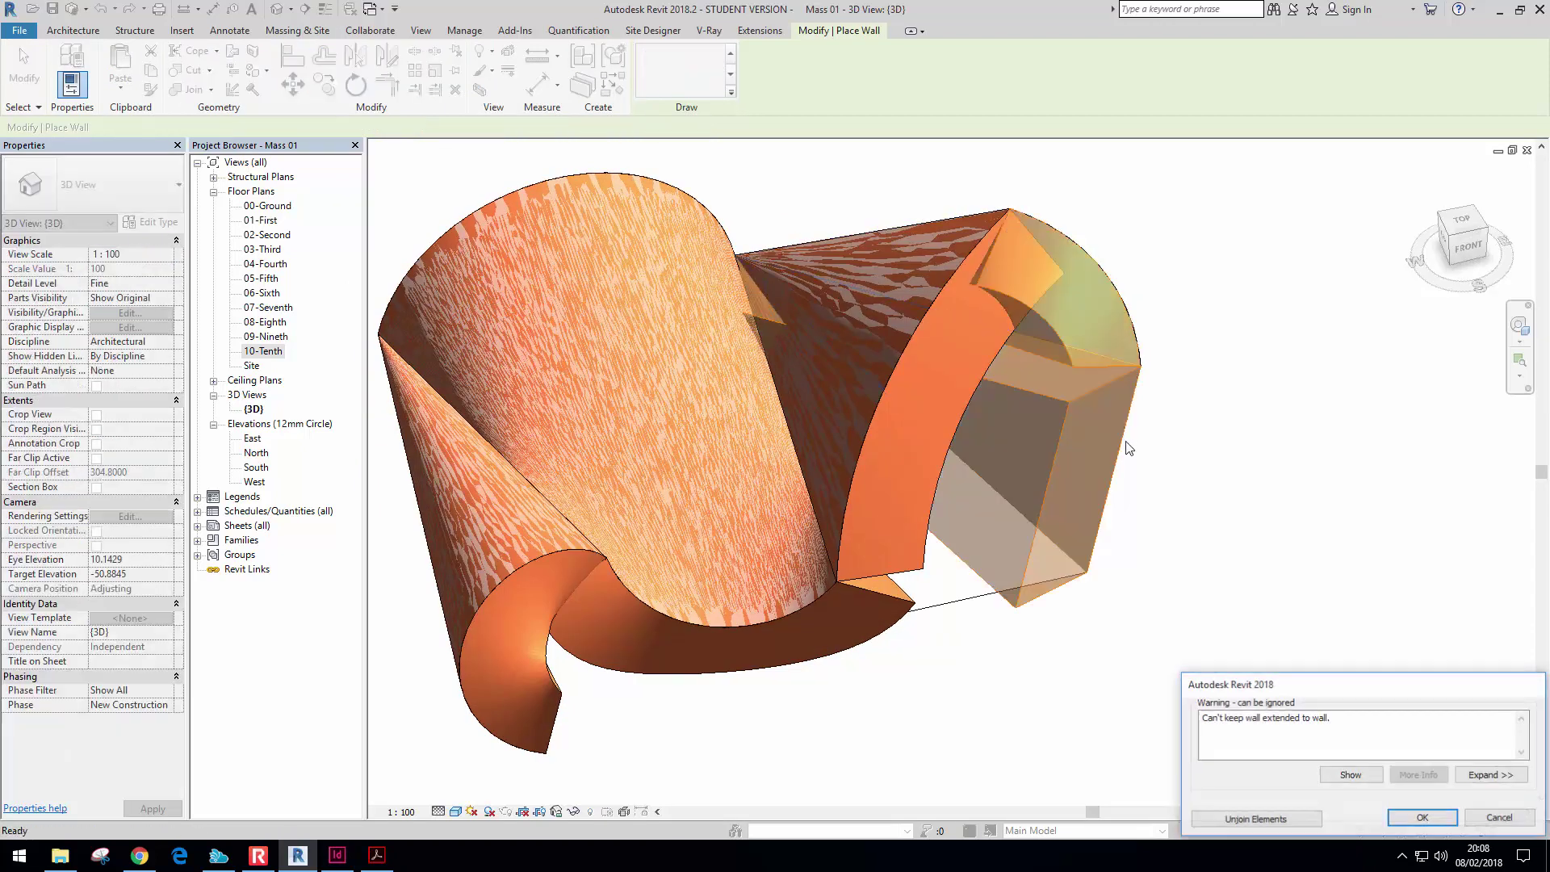
{"action": "left_click", "coordinate": [1429, 825]}
Examine the walls applied to the mass from above, the front and the sides in the 3D view
{"action": "middle_click_drag", "start_coordinate": [1025, 571], "coordinate": [1244, 642], "text": "shift"}
{"action": "mouse_move", "coordinate": [971, 452]}
{"action": "middle_mouse_down", "text": "shift"}
{"action": "mouse_move", "coordinate": [977, 518]}
{"action": "mouse_move", "coordinate": [993, 438]}
{"action": "middle_mouse_up", "text": "shift"}
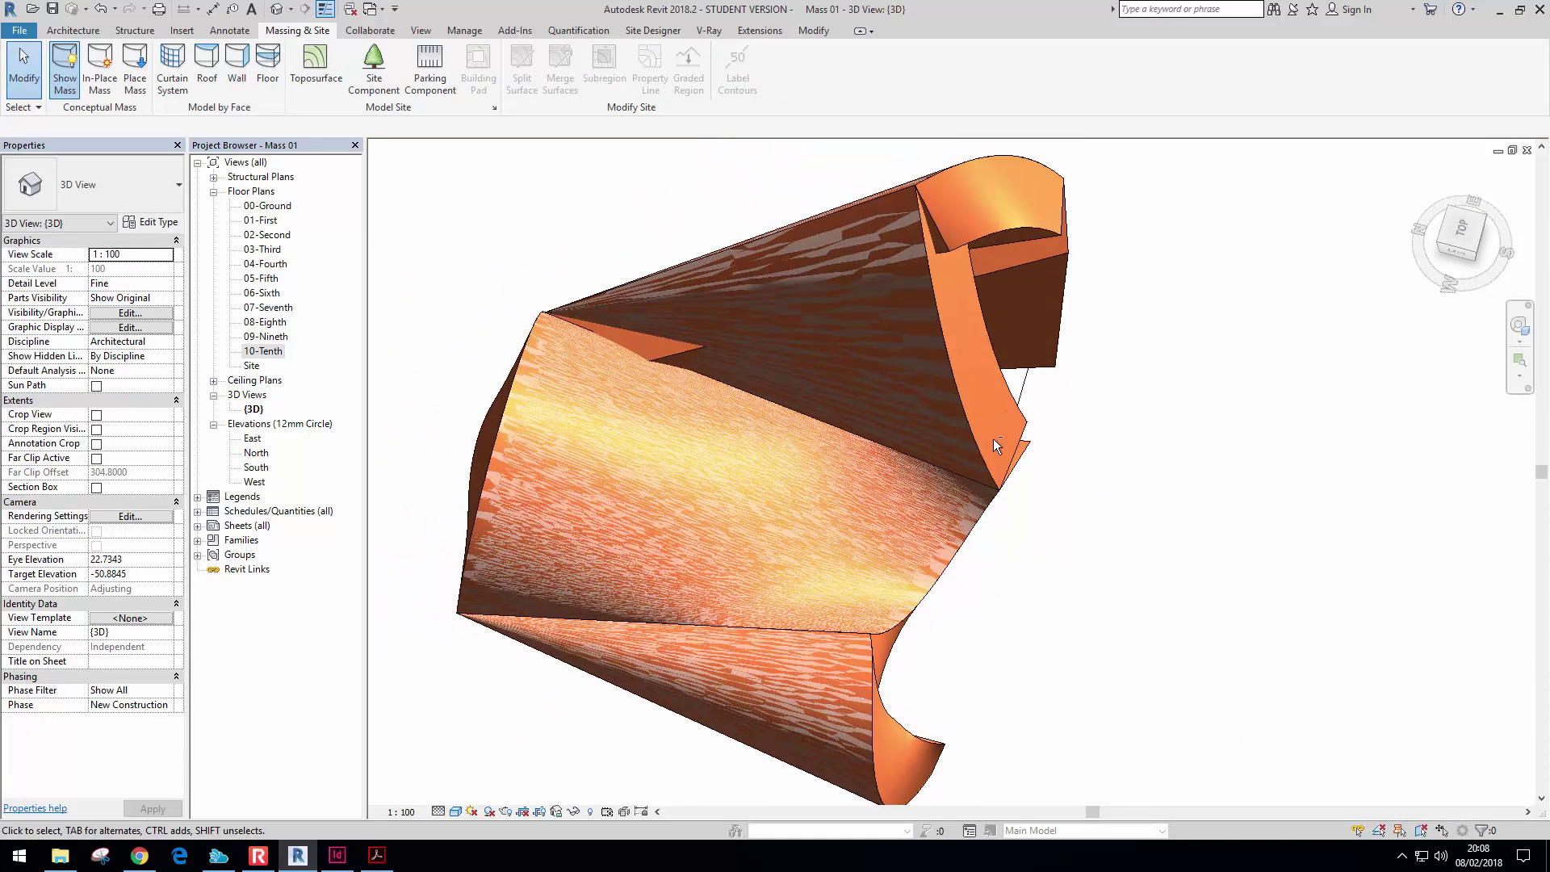
{"action": "left_click", "coordinate": [1010, 234]}
{"action": "left_click", "coordinate": [1098, 276]}
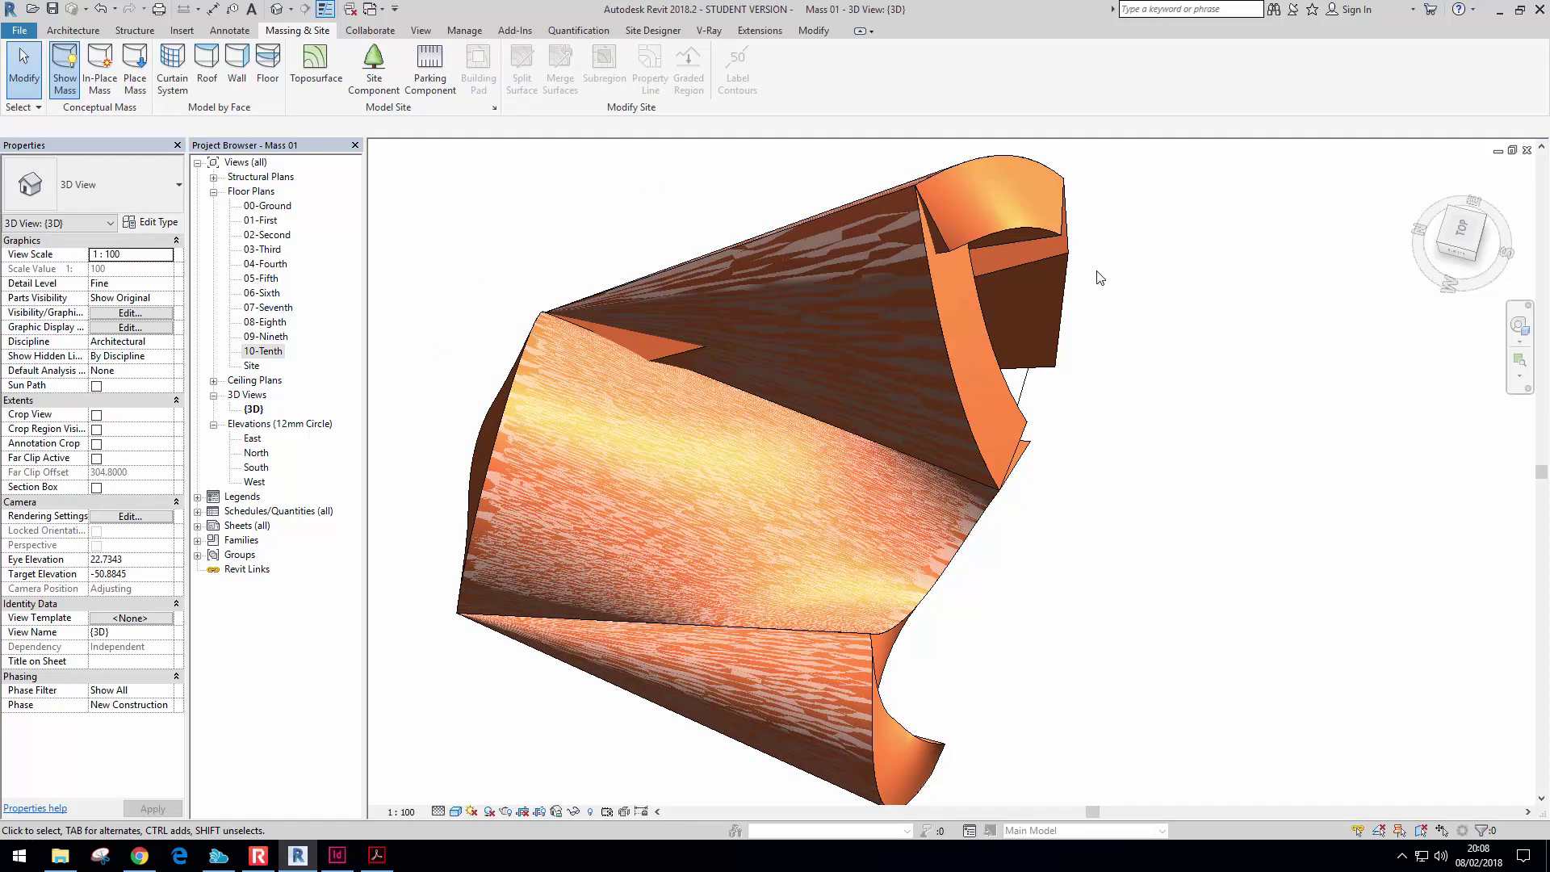
{"action": "middle_click_drag", "start_coordinate": [1072, 289], "coordinate": [807, 201], "text": "shift"}
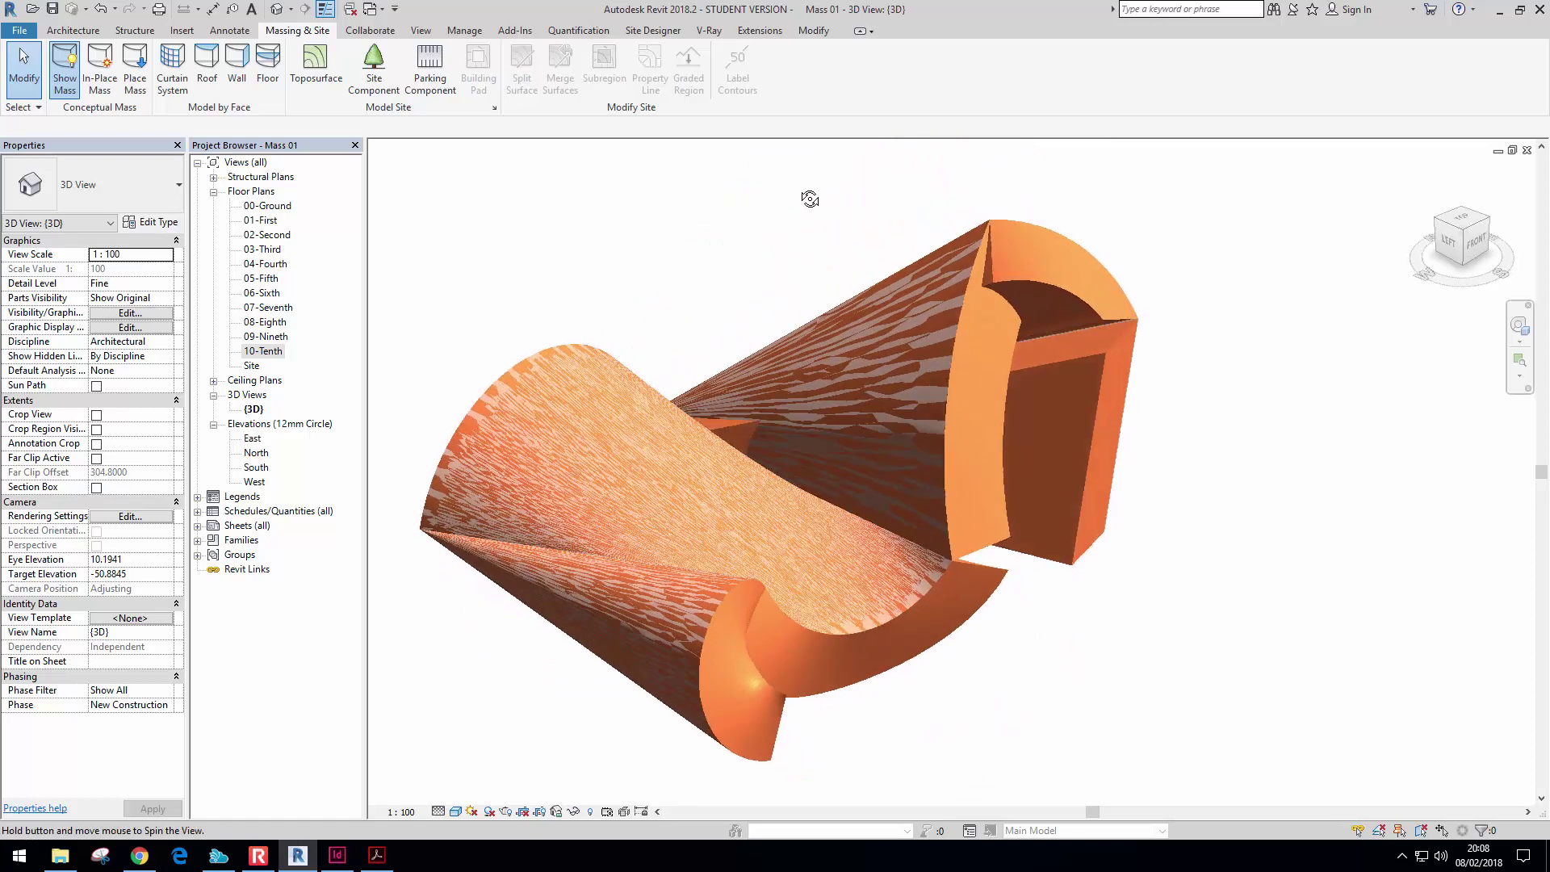
{"action": "middle_click_drag", "start_coordinate": [1070, 579], "coordinate": [917, 438], "text": "shift"}
{"action": "middle_click_drag", "start_coordinate": [970, 618], "coordinate": [827, 514], "text": "shift"}
{"action": "left_click", "coordinate": [815, 399]}
{"action": "middle_click_drag", "start_coordinate": [816, 400], "coordinate": [982, 425], "text": "shift"}
{"action": "middle_click_drag", "start_coordinate": [740, 460], "coordinate": [1105, 537], "text": "shift"}
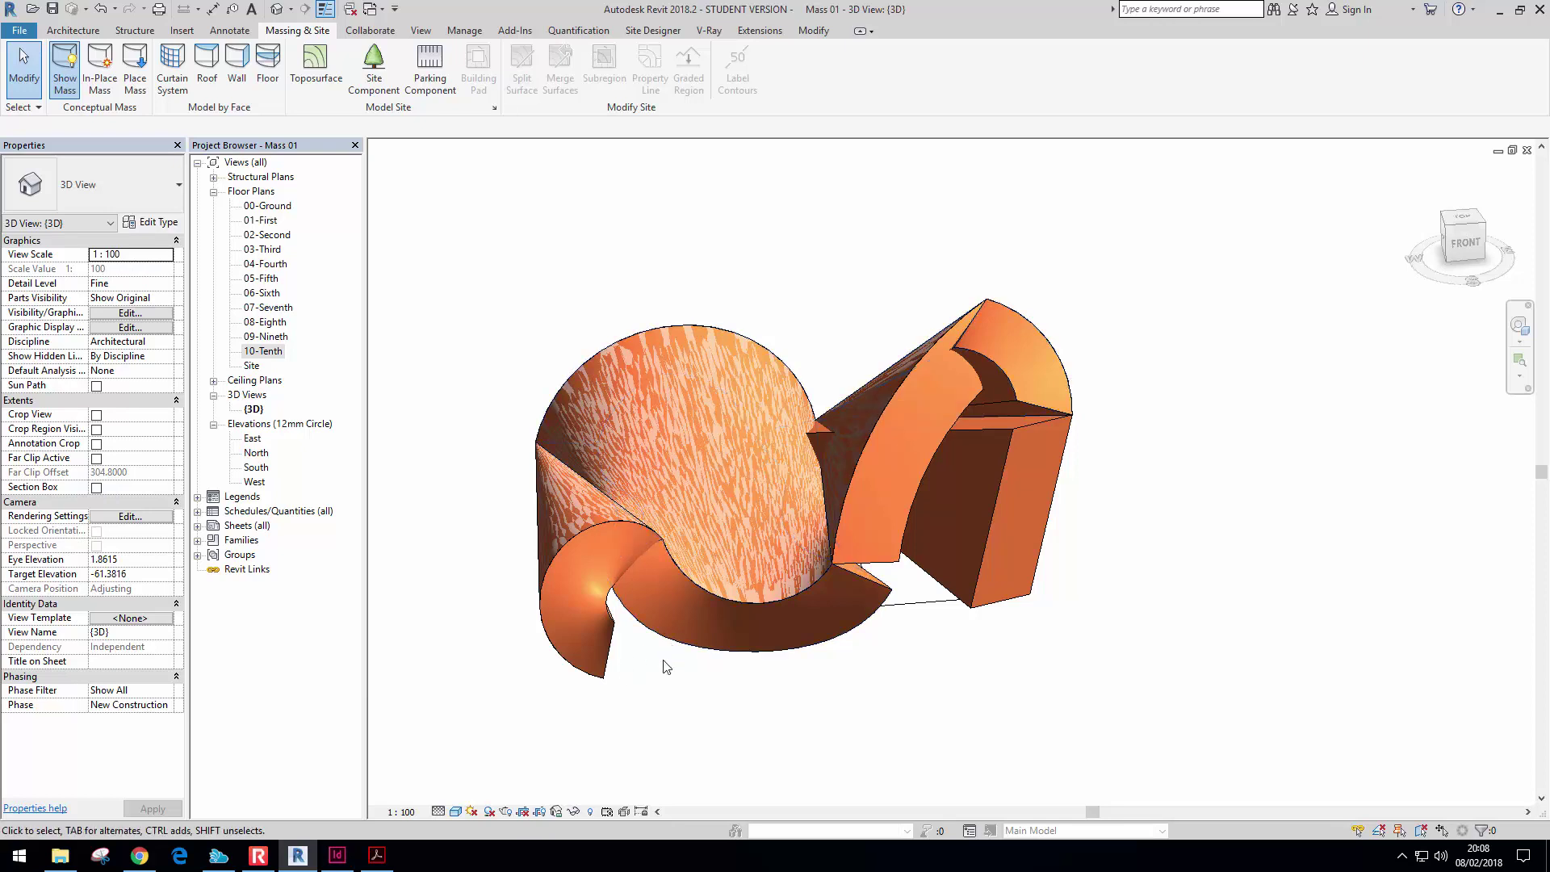
{"action": "middle_click_drag", "start_coordinate": [902, 641], "coordinate": [1092, 597], "text": "shift"}
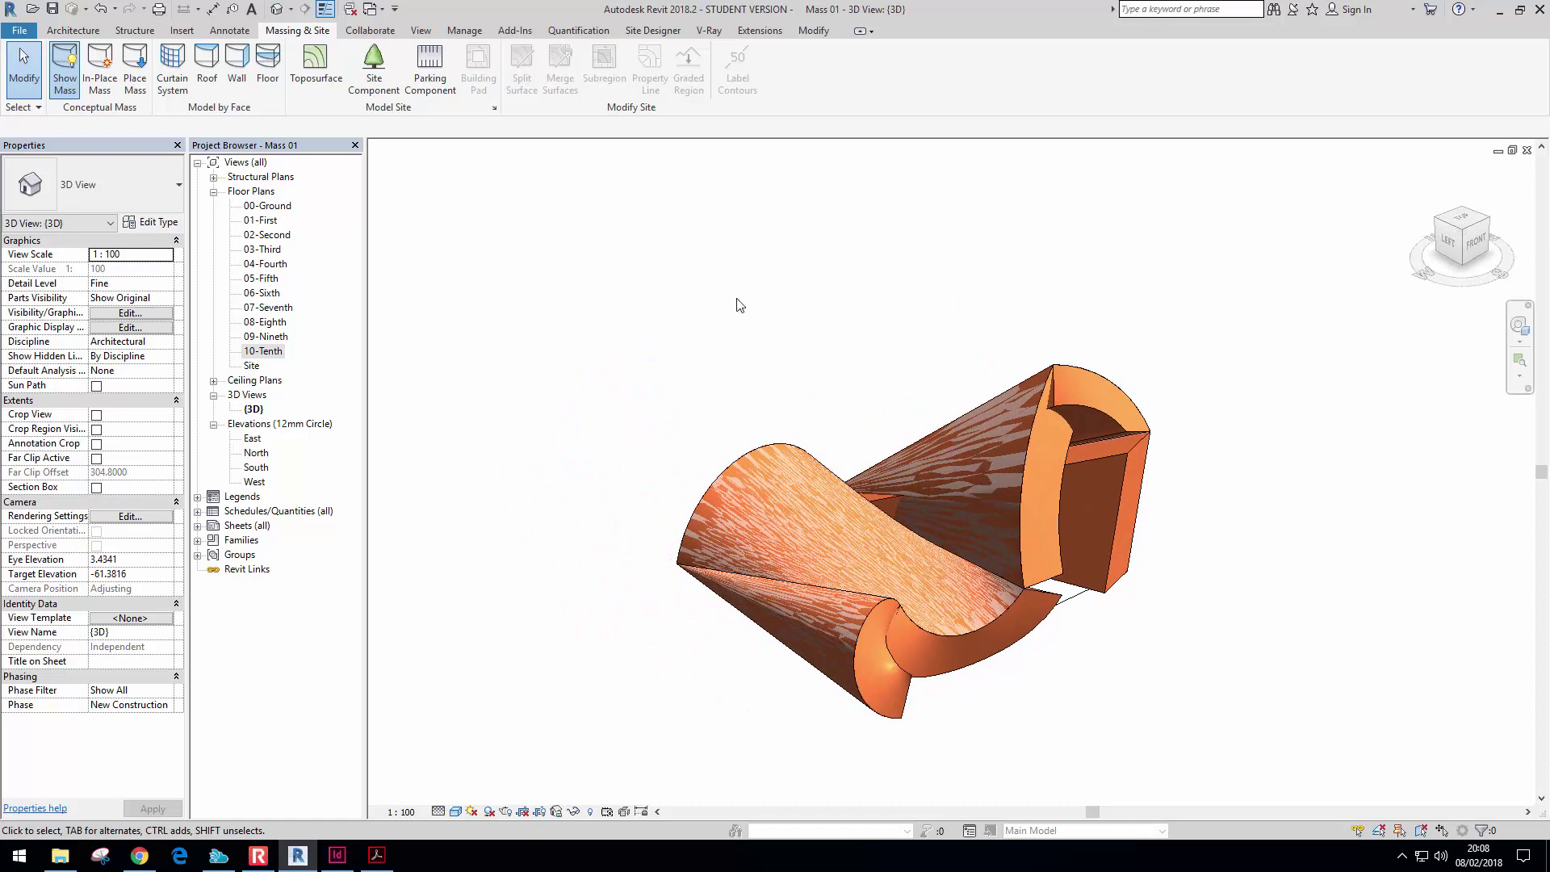
{"action": "middle_click_drag", "start_coordinate": [613, 244], "coordinate": [550, 176]}
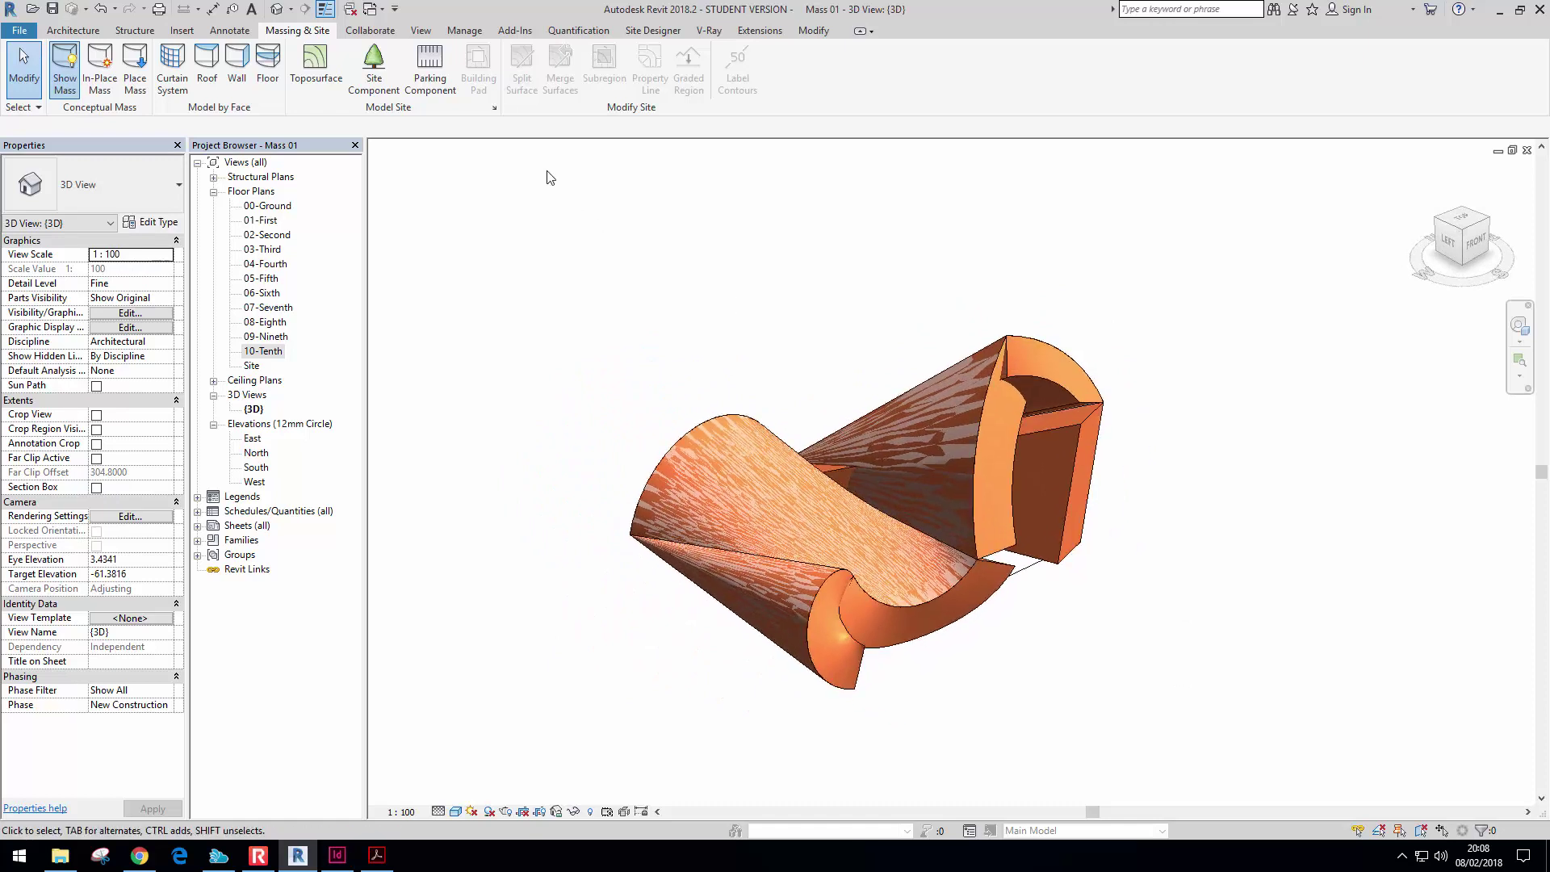
{"action": "left_click", "coordinate": [369, 31]}
{"action": "left_click", "coordinate": [462, 31]}
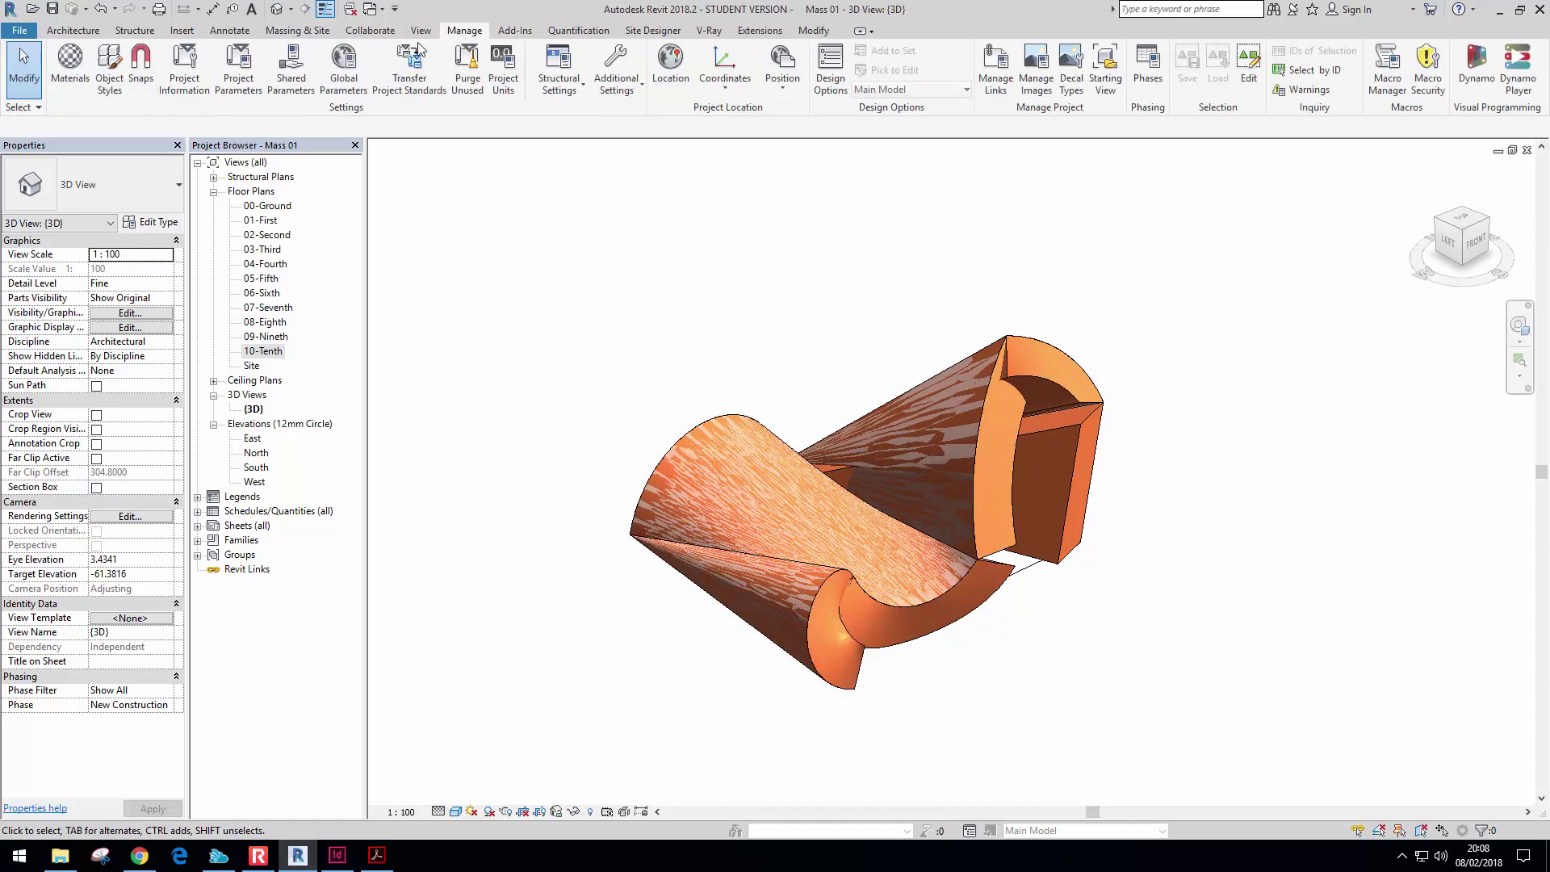
{"action": "scroll", "coordinate": [687, 719], "scroll_direction": "up", "scroll_amount": 3}
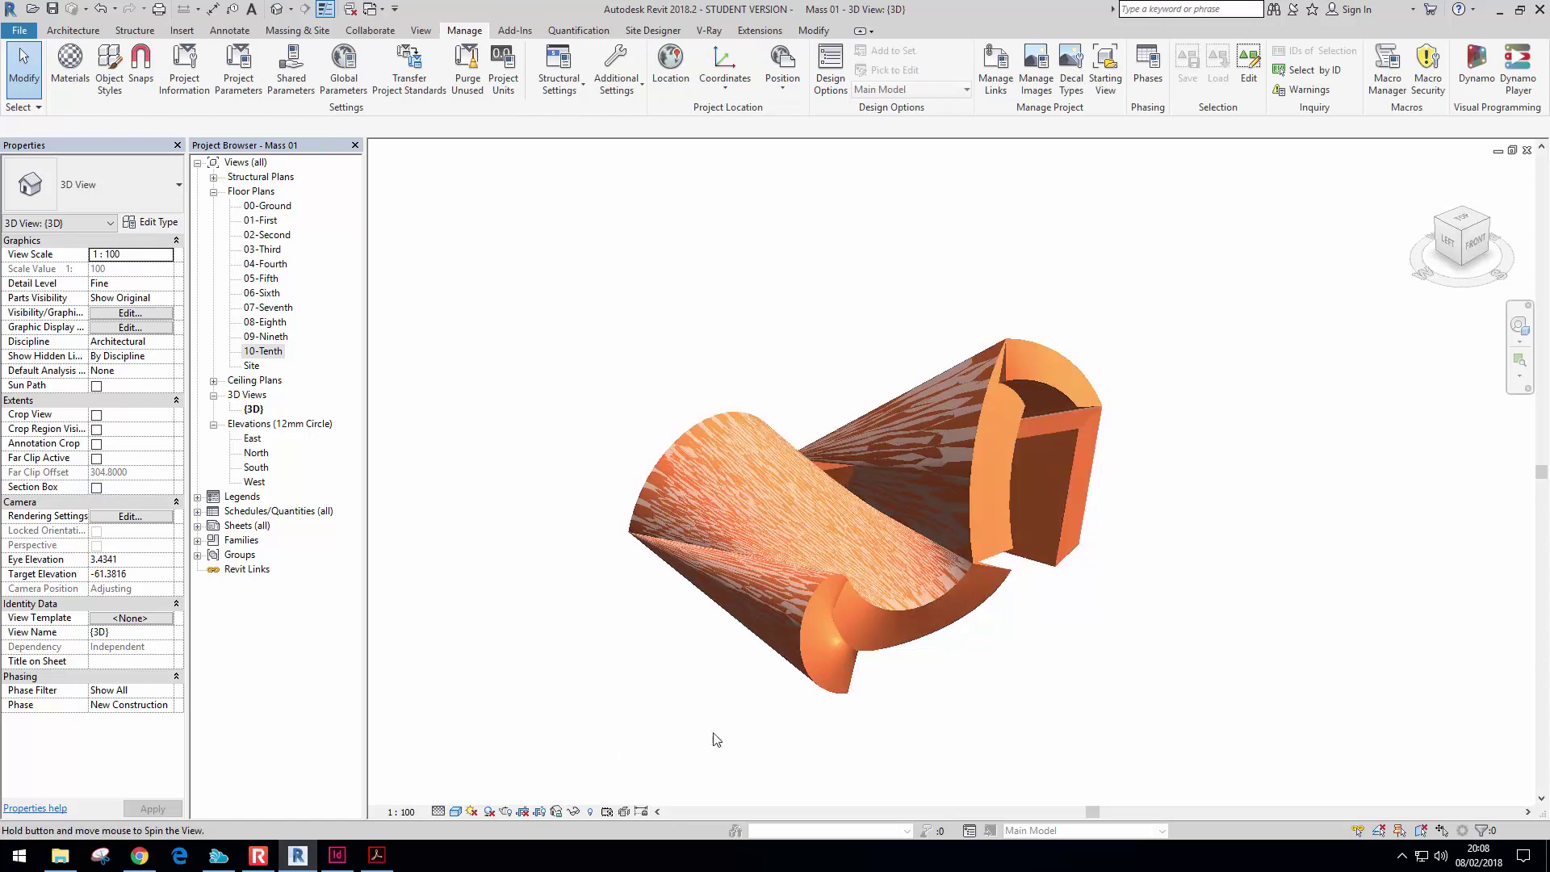